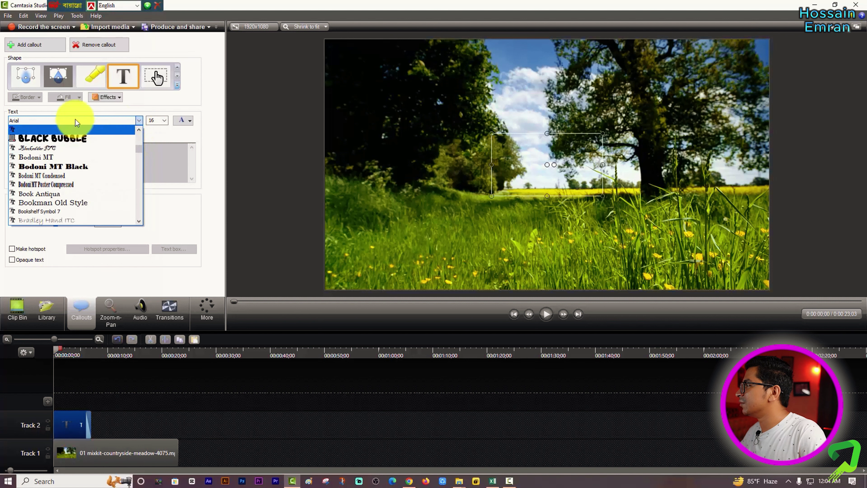
Step: Set the text callout's font to SutonnySushreeMJ
scroll(76, 116, down, 20)
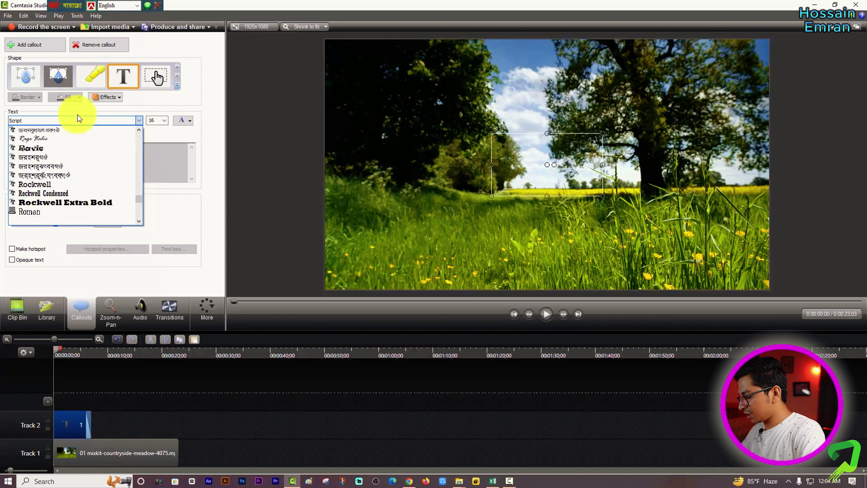
scroll(82, 201, down, 3)
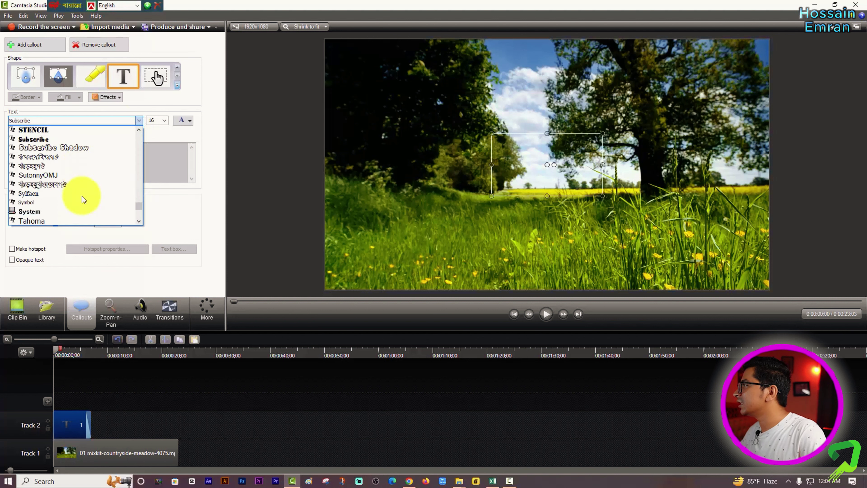
click(40, 186)
Step: Enter "বাংলাদেশের জাতীয় মাছের নাম কি ?" as the callout text using the Bijoy Classic keyboard layout
click(112, 164)
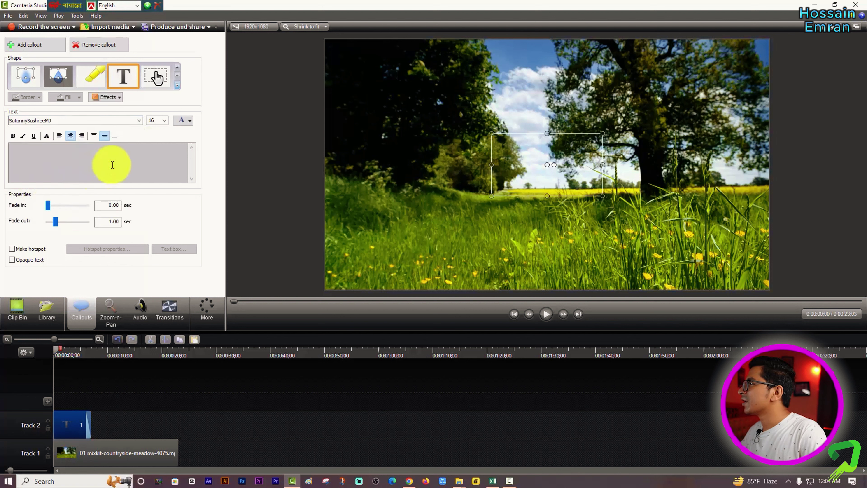
key(ctrl+alt+b)
text(বাংলাদেশের )
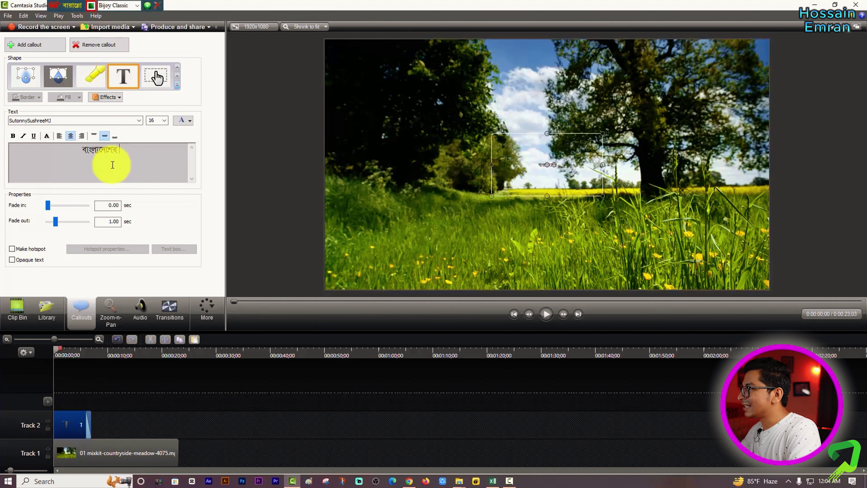
text(জাতীয় ফলের নাম কি)
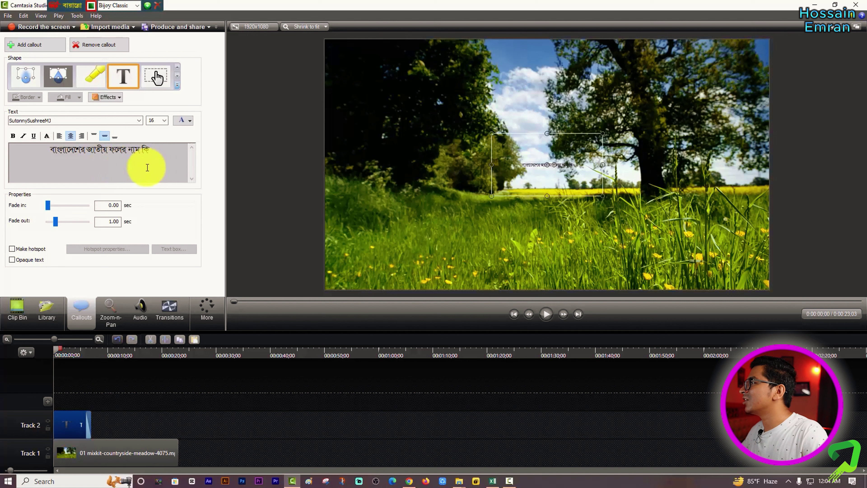
click(126, 149)
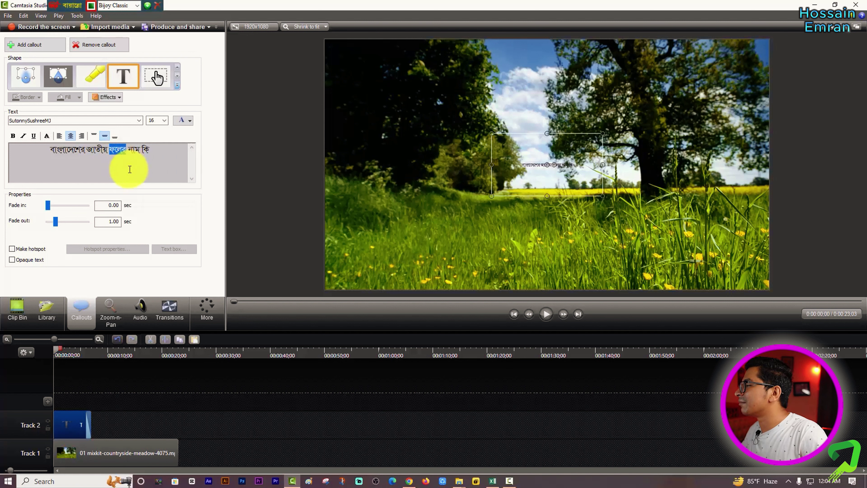
text(মাছে)
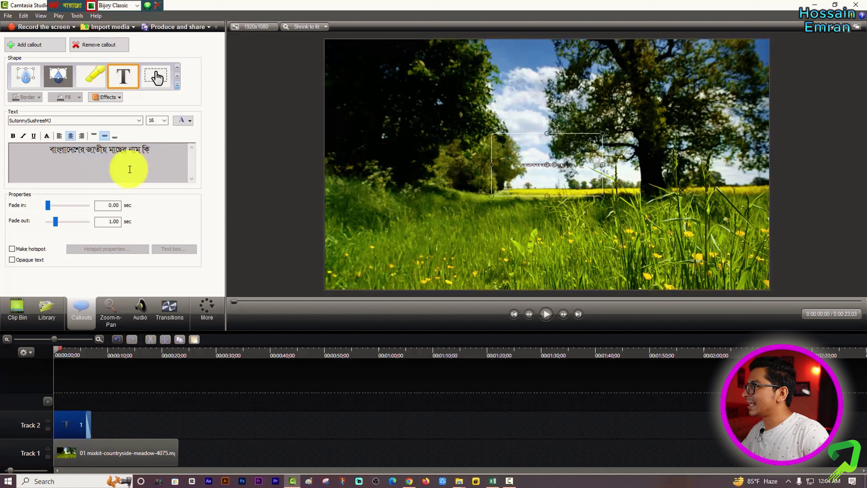
text( ?)
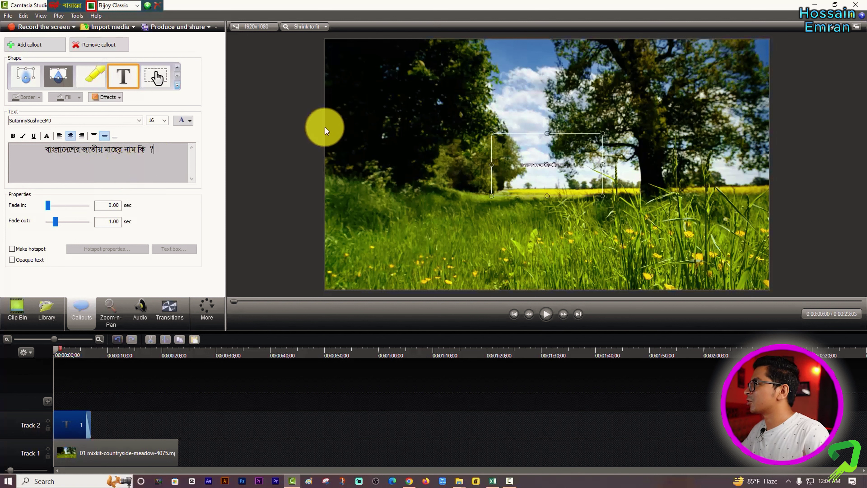
Step: Set the entire question text to font size 48
click(166, 163)
key(ctrl+a)
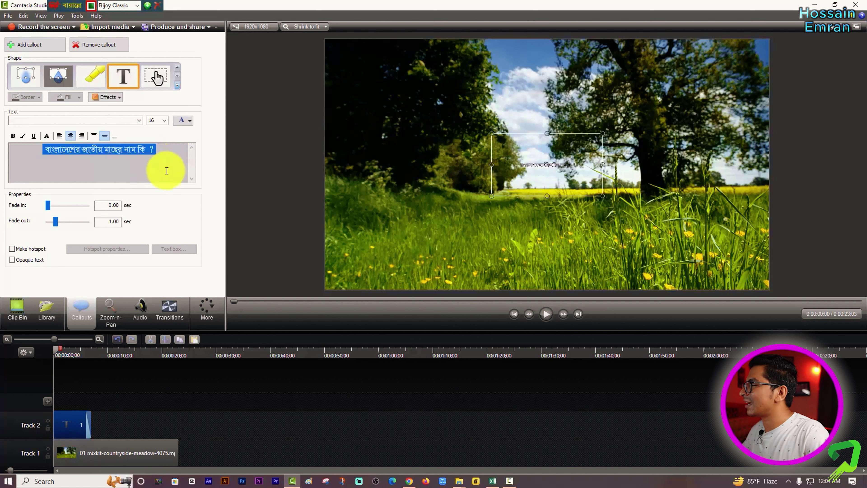
click(164, 121)
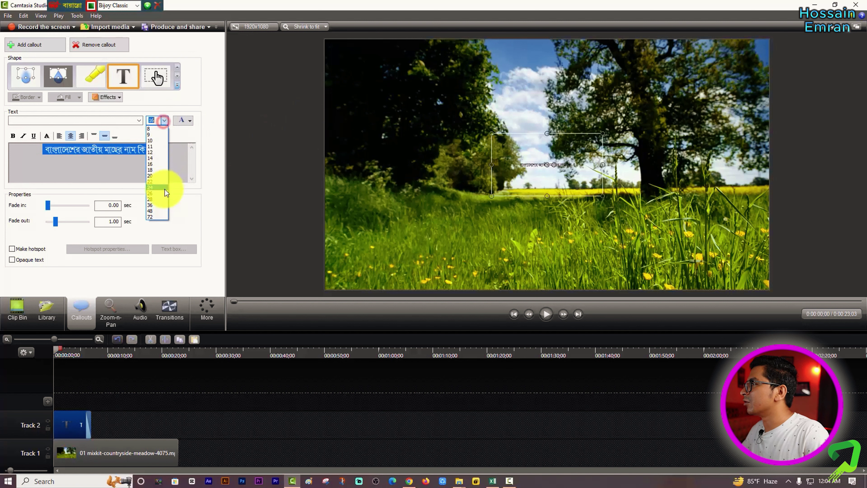
click(160, 200)
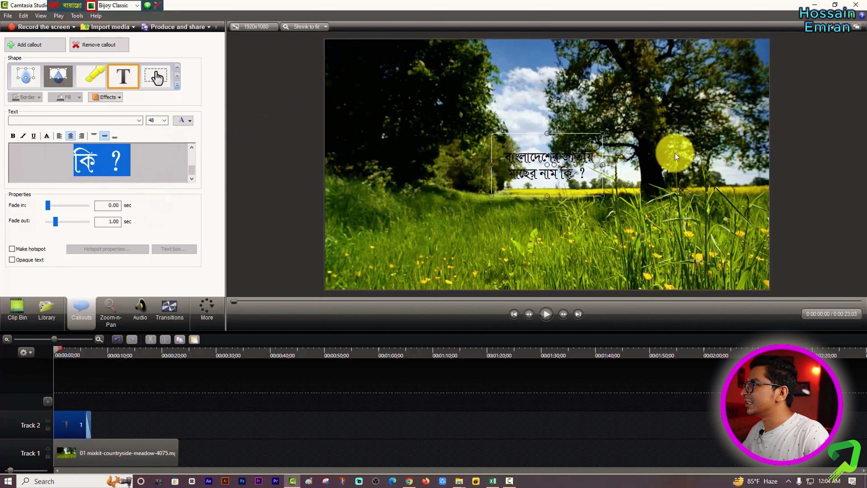
Step: Widen the question callout so its text fits on one line and place it in the upper middle of the frame
drag(604, 165, 691, 151)
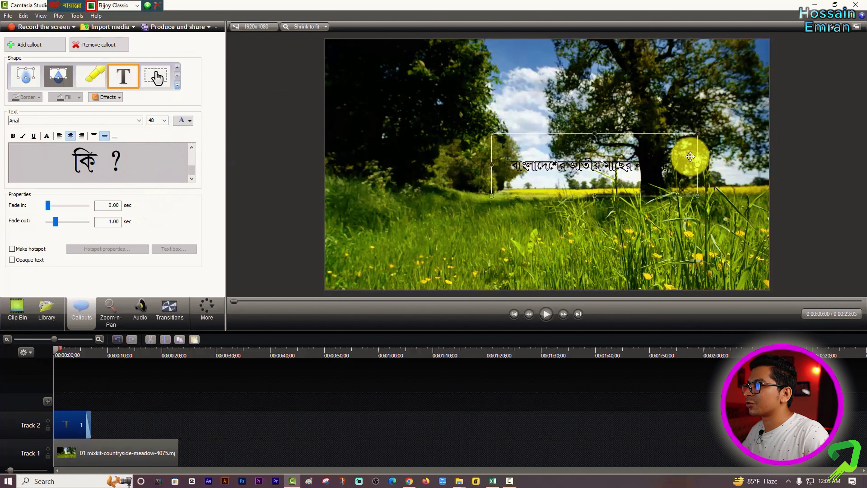
drag(625, 169, 605, 93)
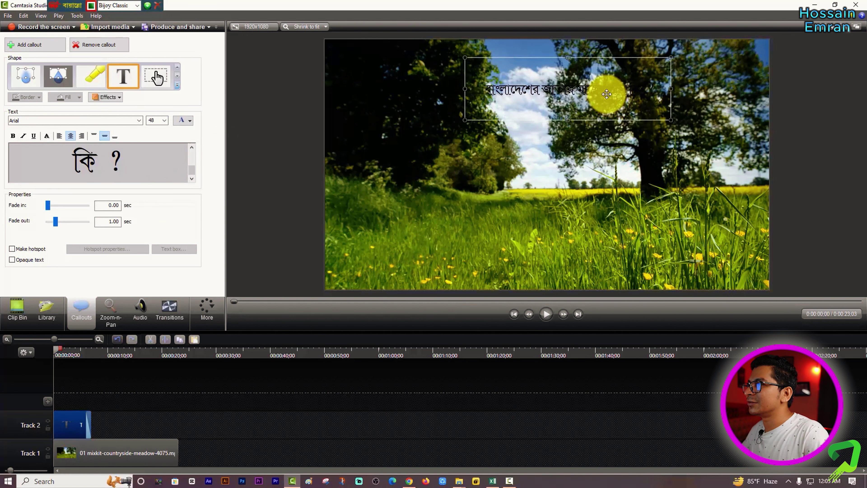
Step: Set the question text callout's fade out to 0 seconds
click(147, 175)
key(ctrl+a)
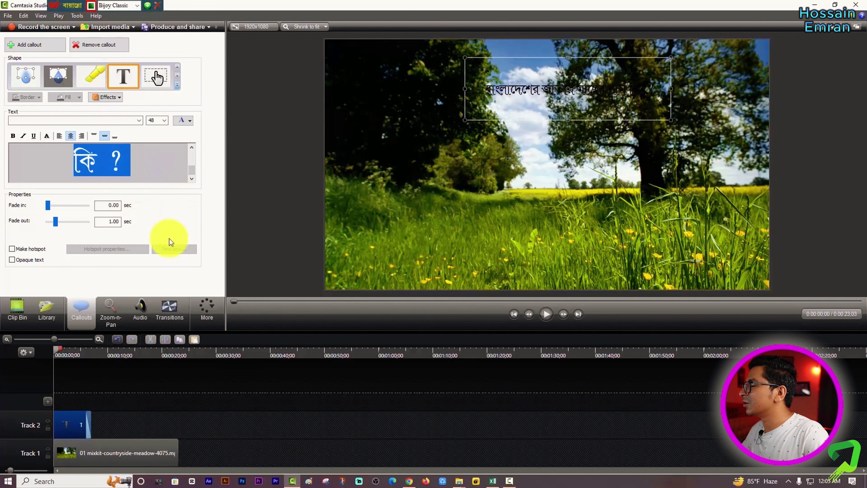
click(77, 423)
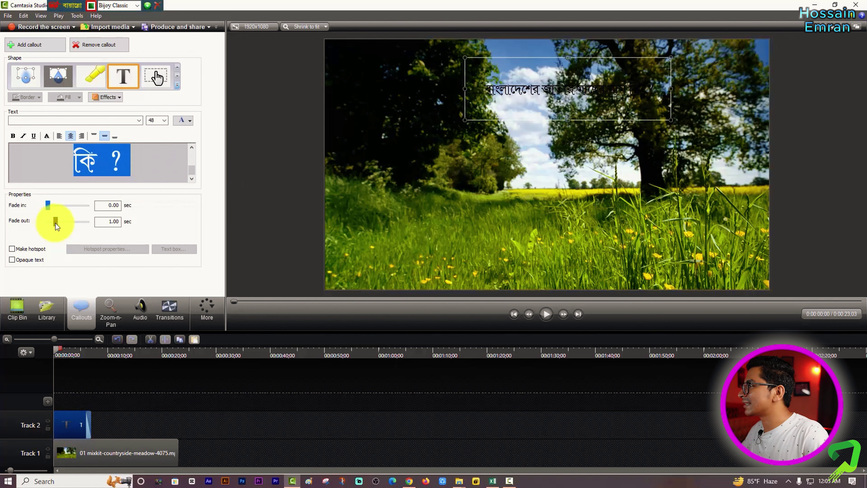
drag(55, 224, 48, 222)
Step: Extend the question text clip to the end of the meadow video and move it up to Track 3
click(82, 428)
drag(85, 423, 178, 423)
drag(119, 424, 116, 406)
click(114, 427)
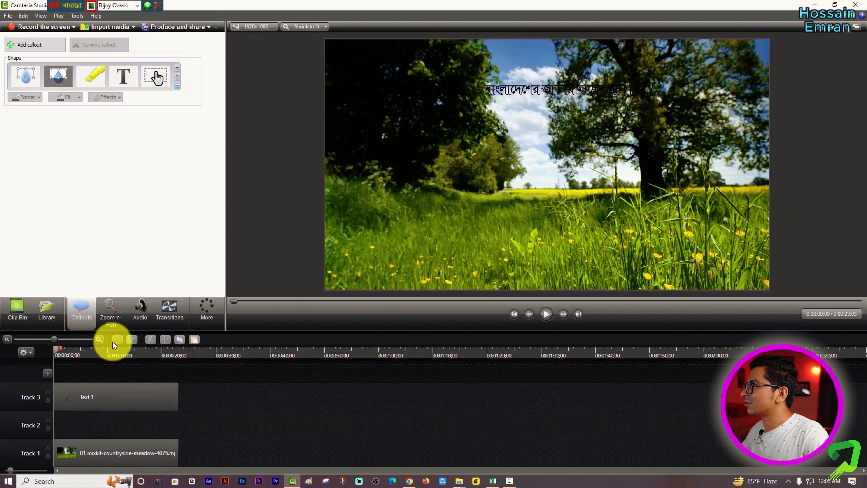
Step: Add a blue filled rounded rectangle callout over the question and move its clip to Track 2, beneath the text
click(176, 85)
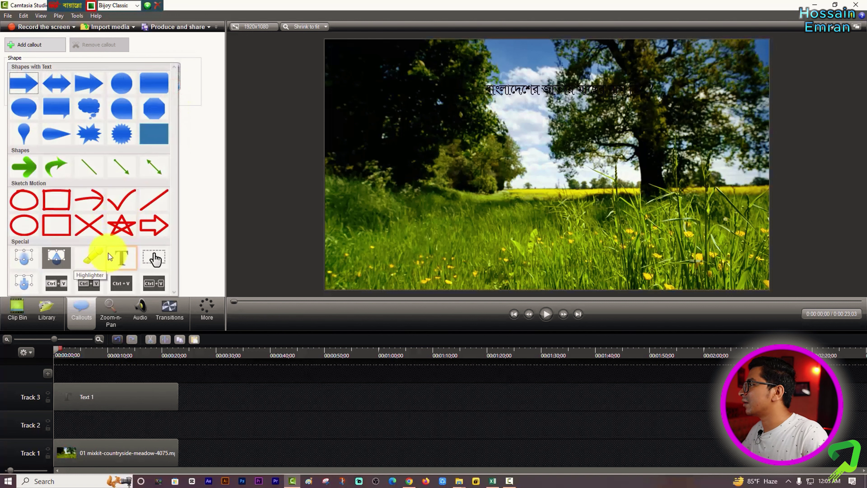
click(152, 87)
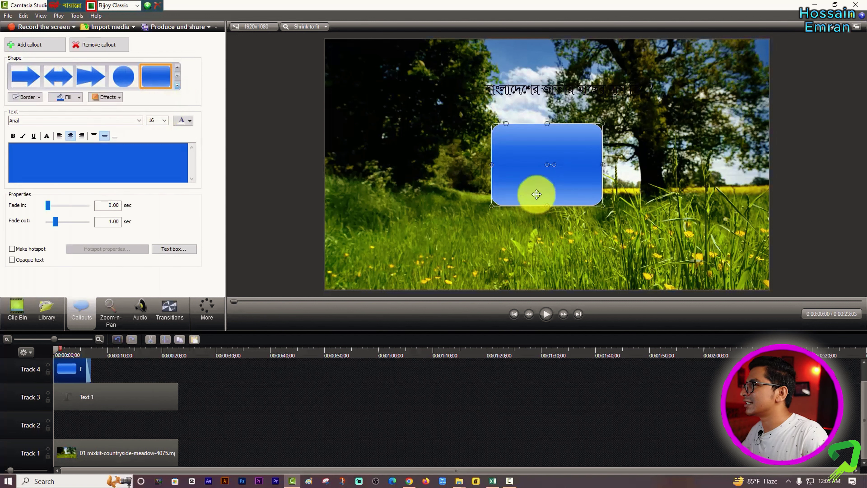
drag(537, 194, 506, 136)
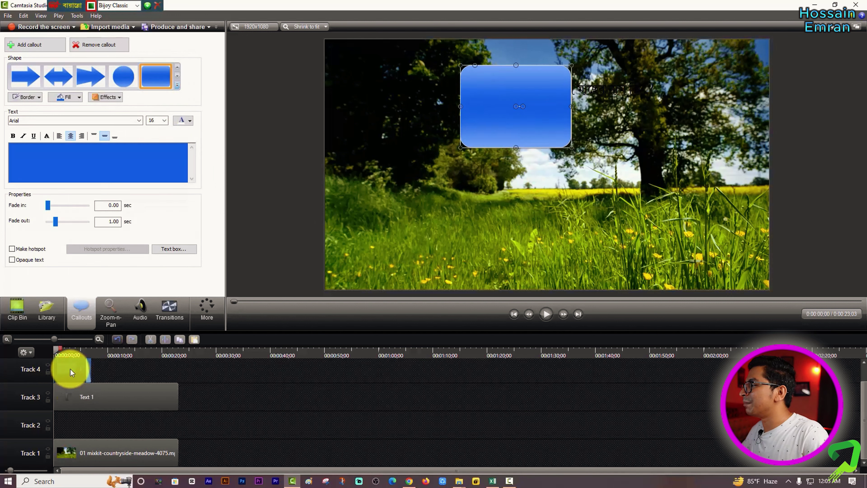
drag(72, 372, 71, 422)
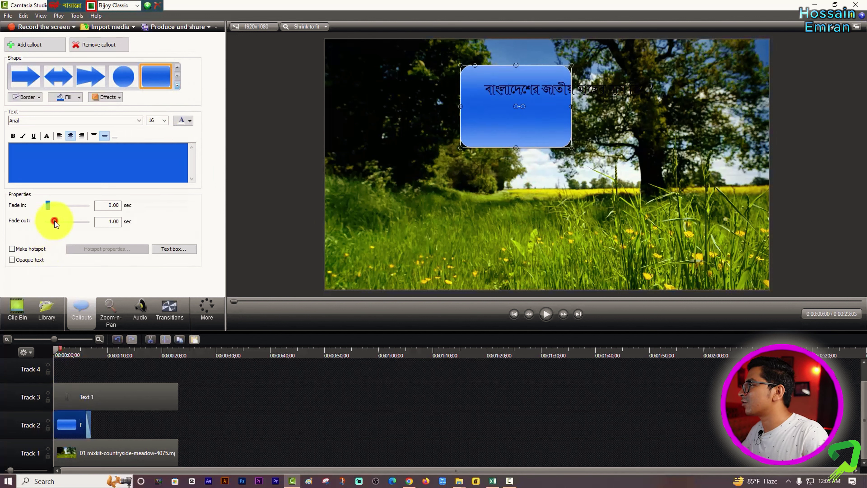
Step: Set the rectangle's fade out to 0 seconds and reshape it into a thin, wide banner behind the question text
drag(55, 222, 48, 222)
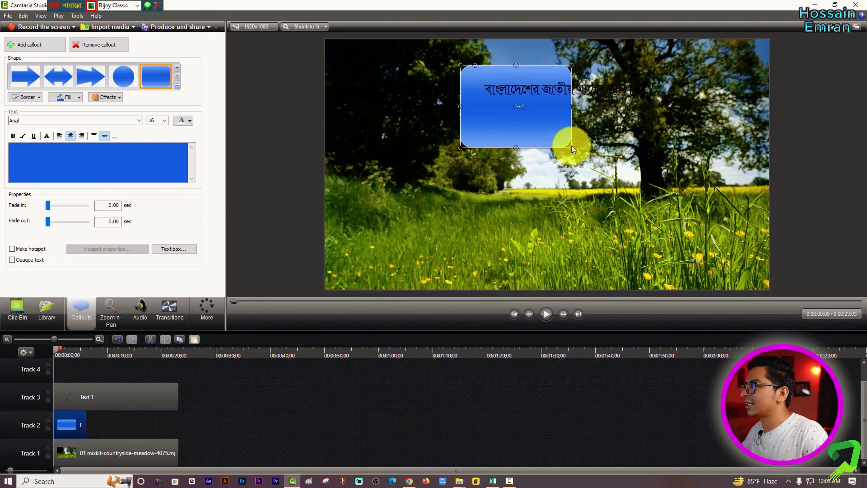
drag(570, 148, 668, 101)
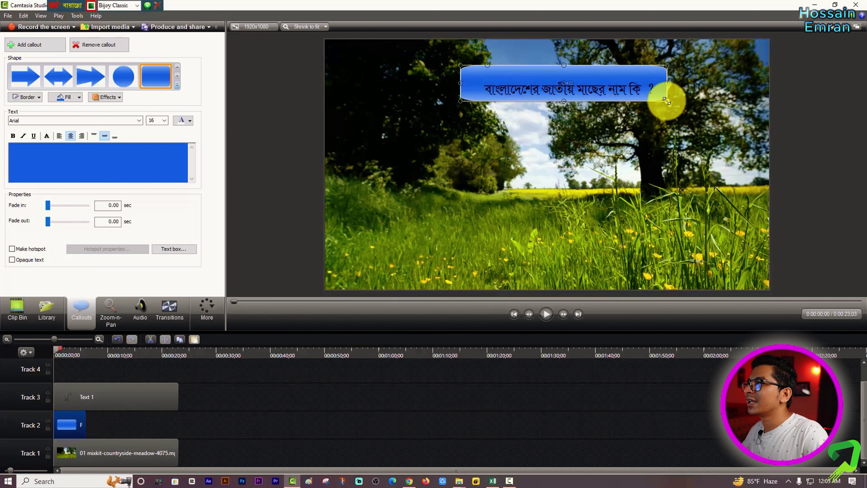
drag(566, 64, 614, 96)
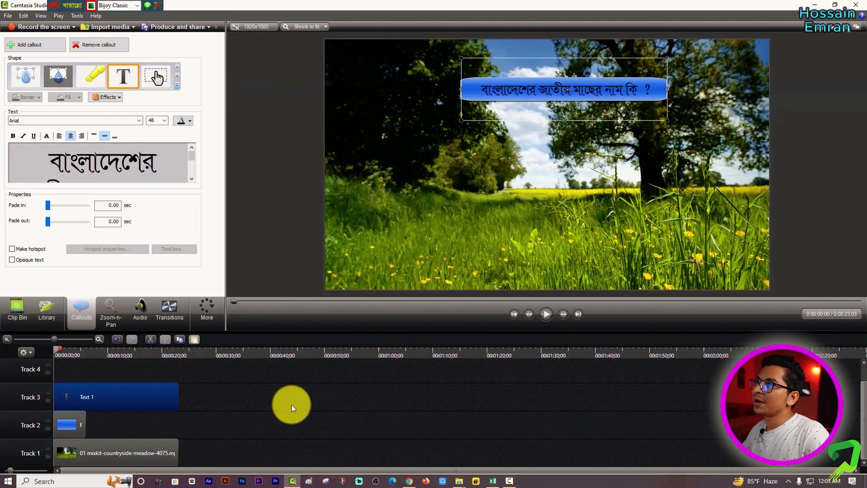
Step: Change the color of the whole question text on Track 3 to white
click(64, 425)
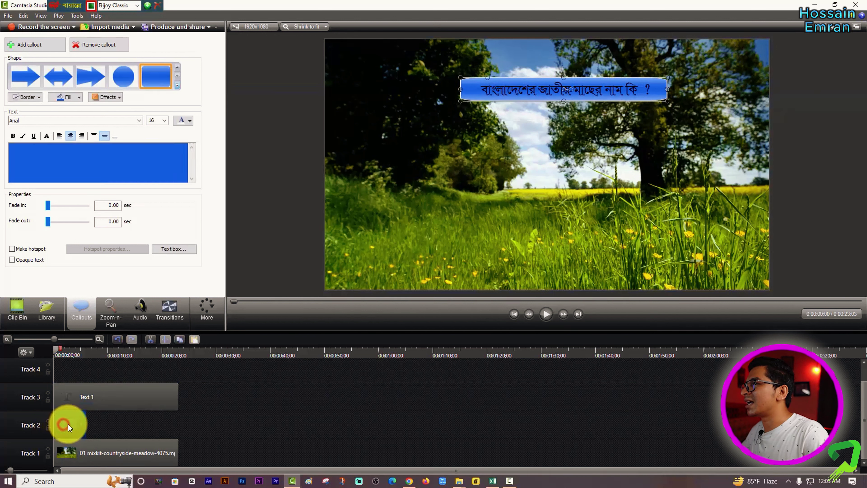
click(87, 385)
key(ctrl+a)
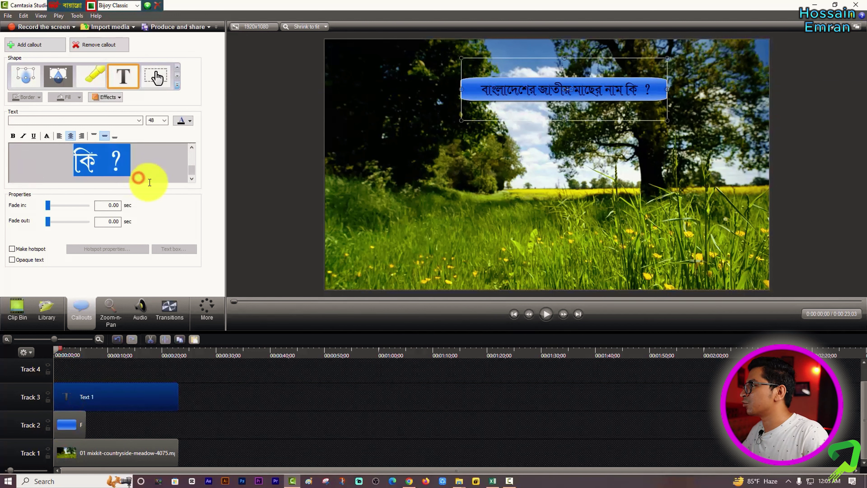
click(190, 120)
click(177, 140)
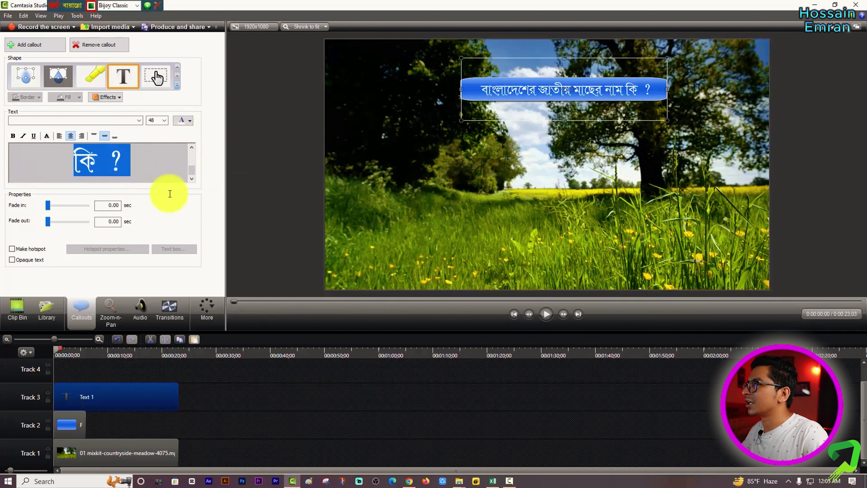
click(92, 406)
click(141, 435)
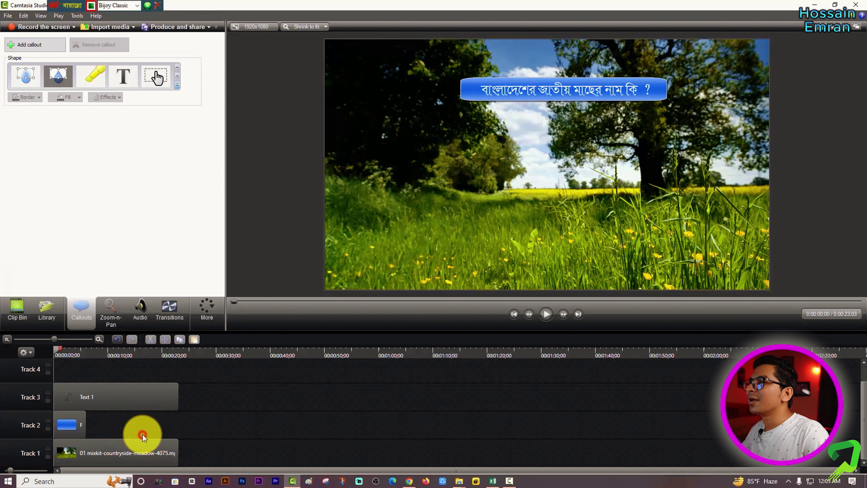
Step: Extend the rounded rectangle clip to the end of the meadow video and group it with the question text clip
click(85, 424)
drag(85, 424, 178, 424)
click(160, 397)
ctrl+click(142, 415)
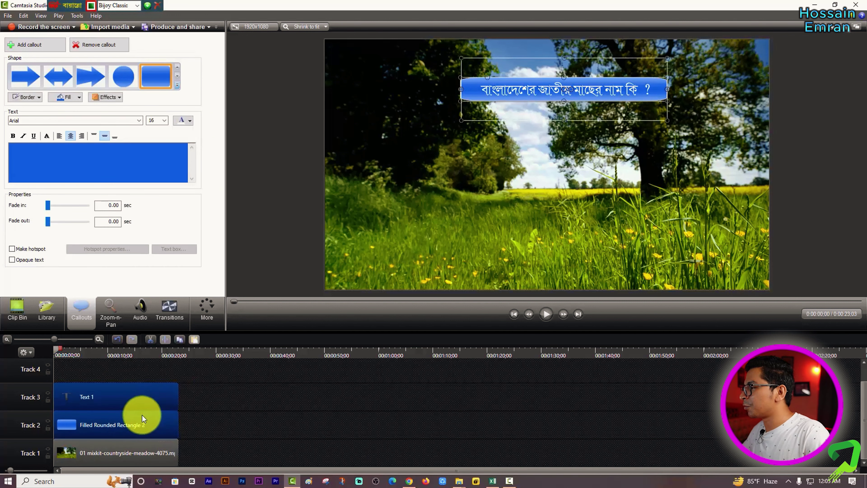
key(ctrl+g)
click(267, 395)
click(95, 430)
click(120, 389)
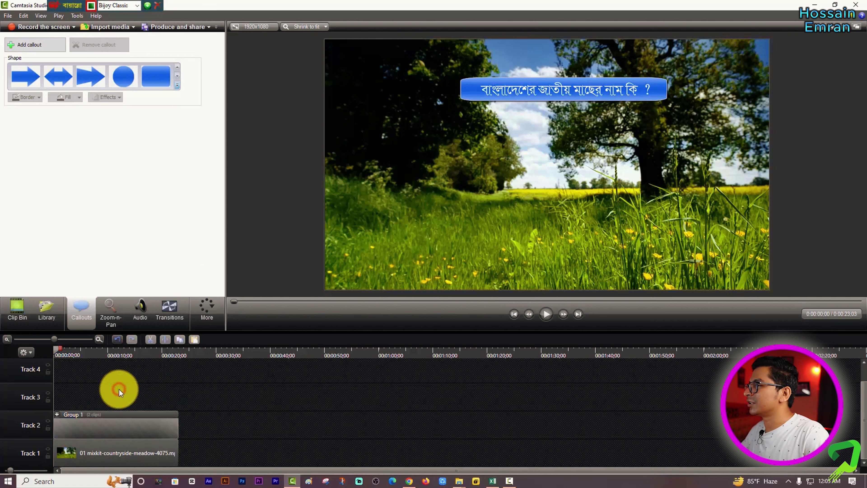
Step: Duplicate the question banner group and place the copy below it, in the left half of the frame
click(108, 434)
key(ctrl+c)
key(ctrl+v)
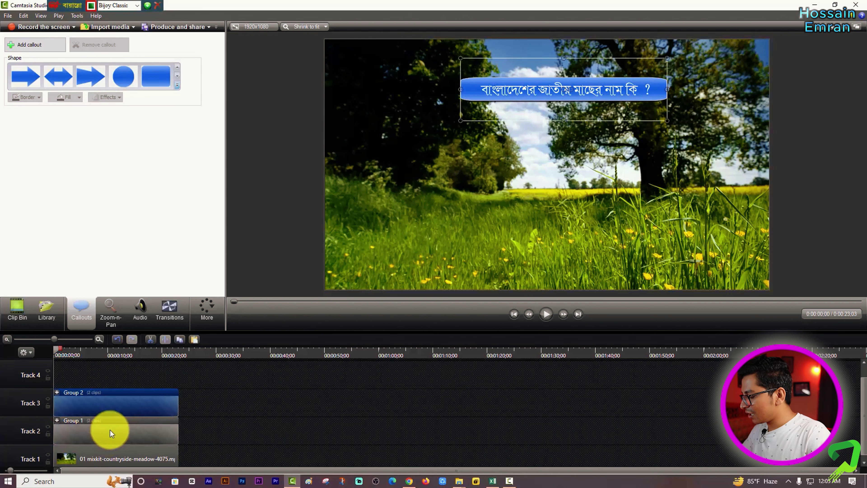
click(120, 406)
drag(501, 115, 394, 152)
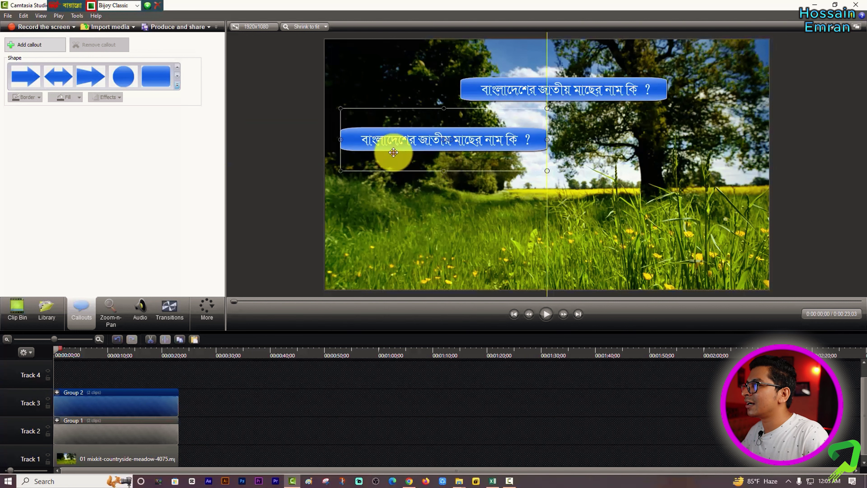
Step: Duplicate the left banner group and place the copy directly below it, in the lower left of the frame
key(ctrl+c)
key(ctrl+v)
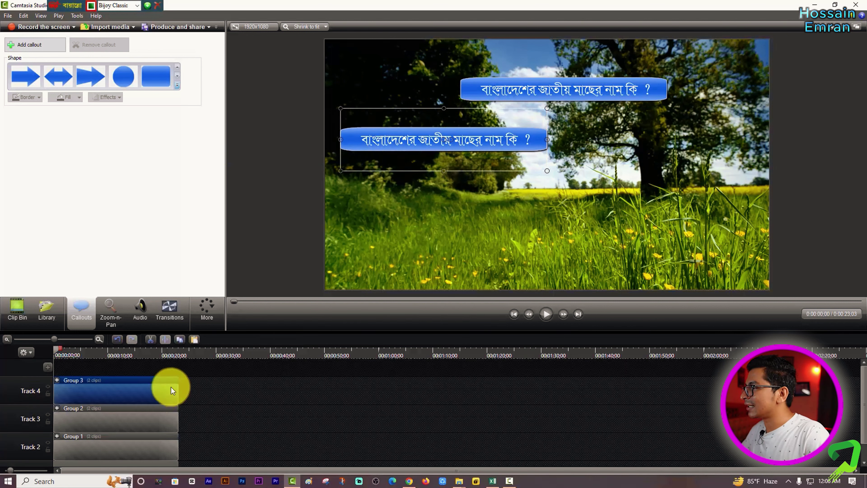
drag(396, 157, 396, 242)
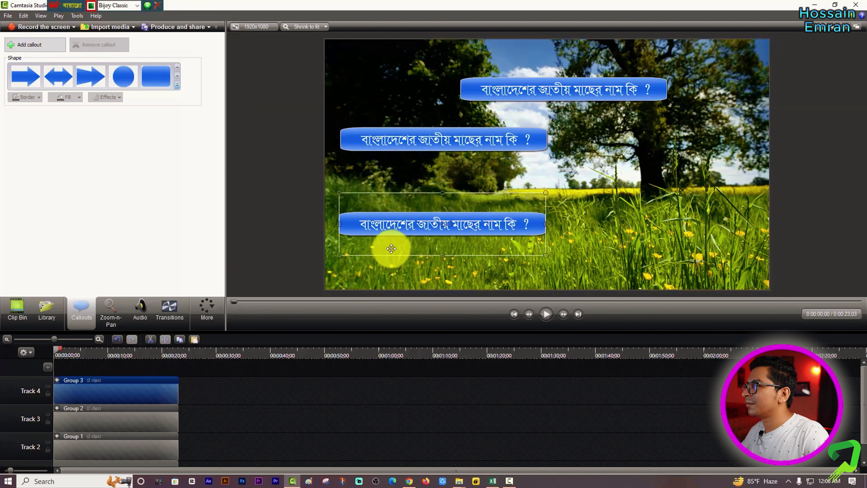
Step: Duplicate both left banner groups together and place the copies level with them in the right half of the frame
drag(265, 387, 153, 416)
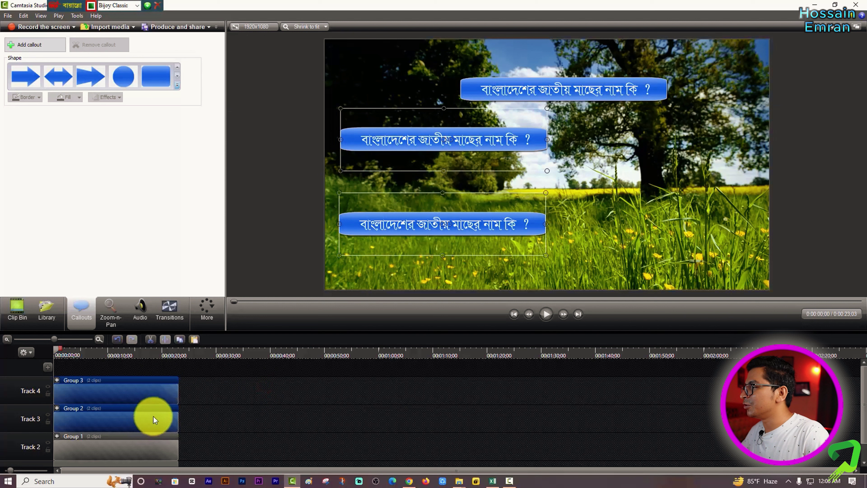
key(ctrl+c)
key(ctrl+v)
drag(416, 139, 638, 139)
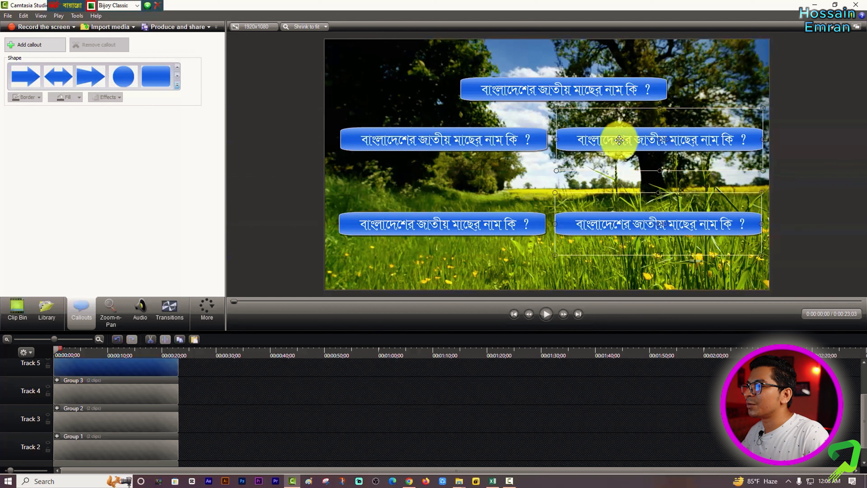
Step: Replace the question text in the upper-left answer banner with পাংগাস, keeping the question mark at the end
click(219, 403)
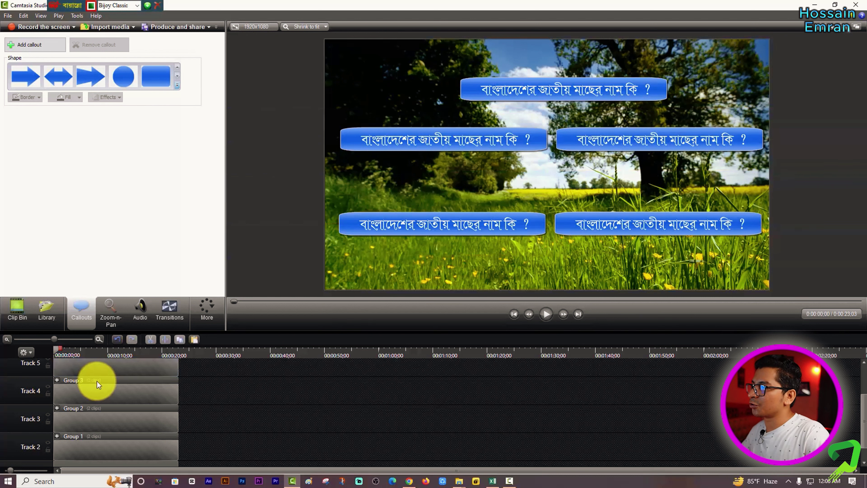
scroll(116, 450, down, 1)
click(81, 431)
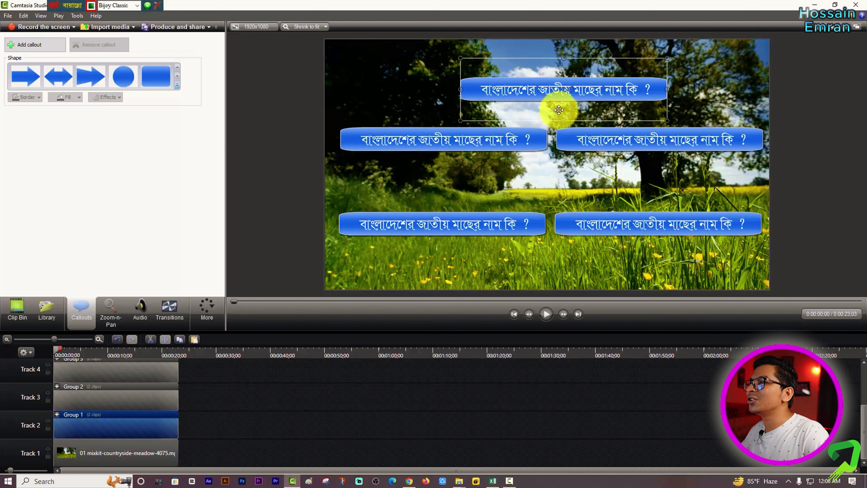
click(104, 401)
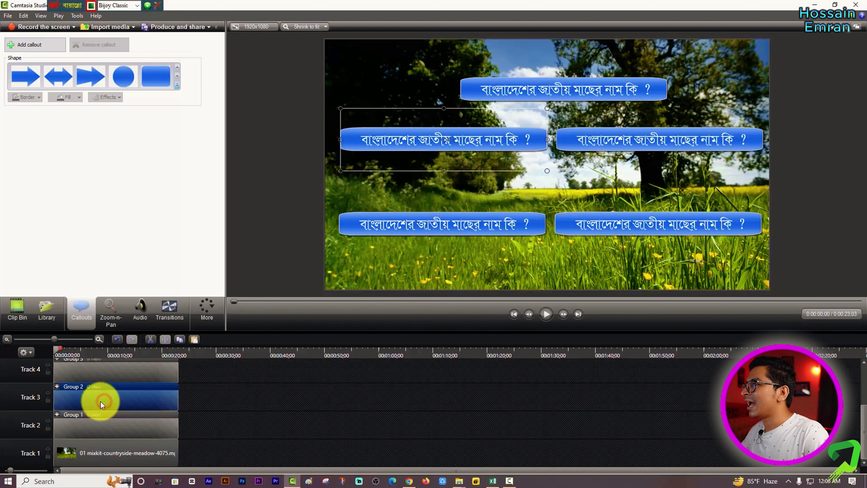
click(56, 388)
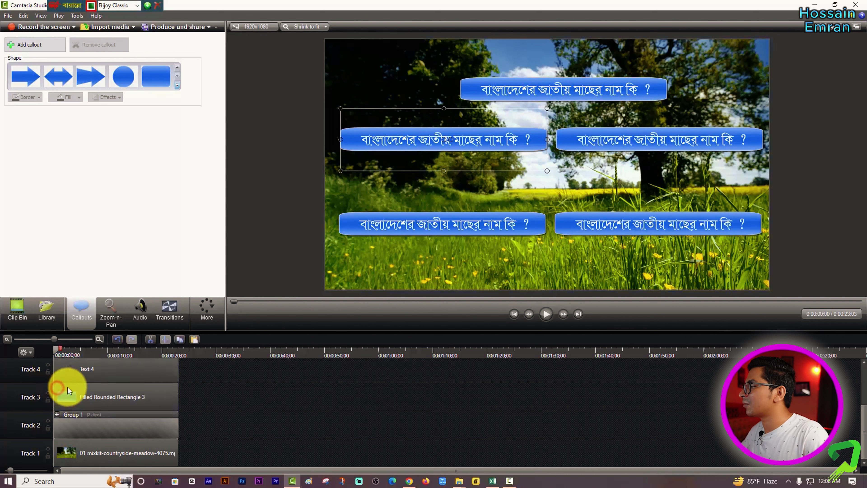
click(109, 370)
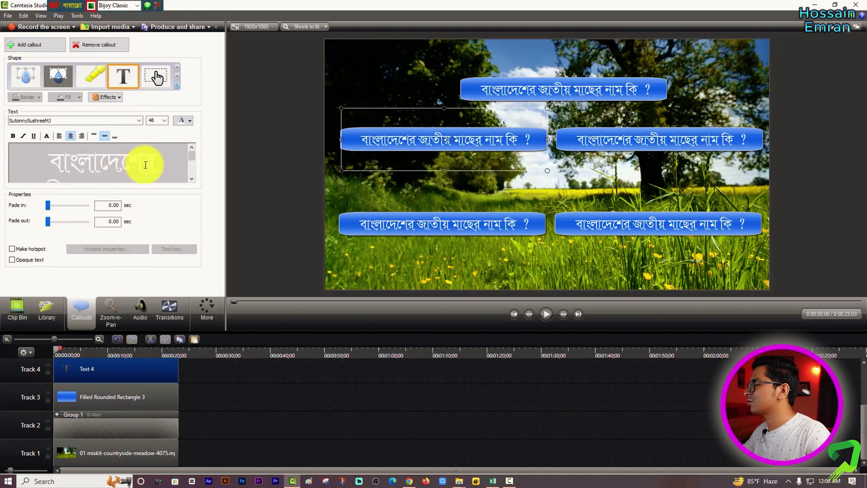
key(ctrl+a)
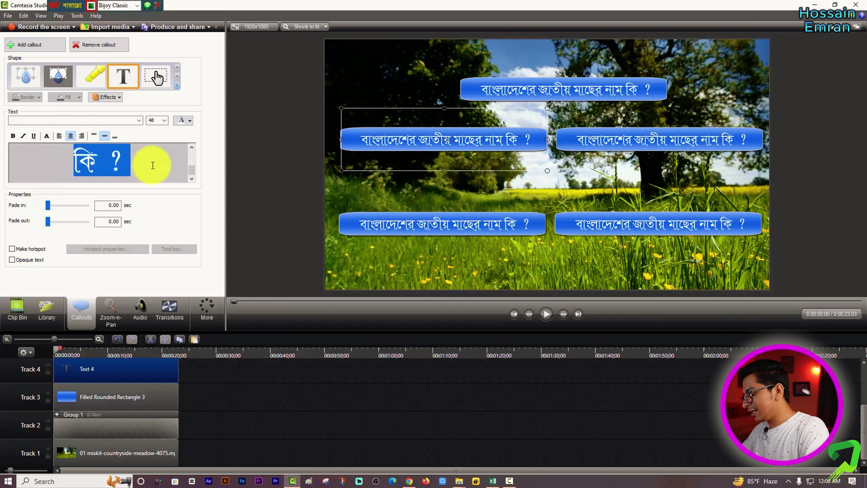
click(110, 167)
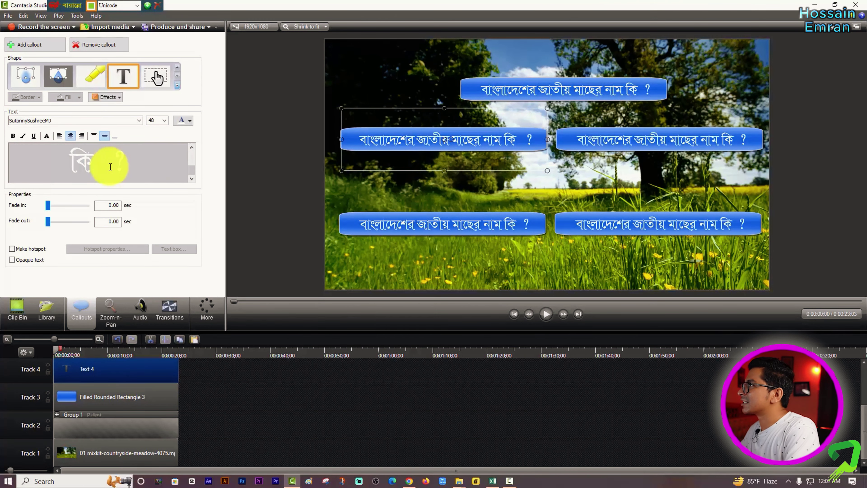
text(yfQofn)
key(Left)
key(BackSpace)
key(BackSpace)
key(BackSpace)
key(BackSpace)
key(BackSpace)
key(BackSpace)
key(BackSpace)
key(BackSpace)
key(BackSpace)
key(BackSpace)
key(BackSpace)
key(BackSpace)
key(BackSpace)
key(BackSpace)
key(BackSpace)
key(BackSpace)
key(BackSpace)
key(BackSpace)
key(BackSpace)
key(BackSpace)
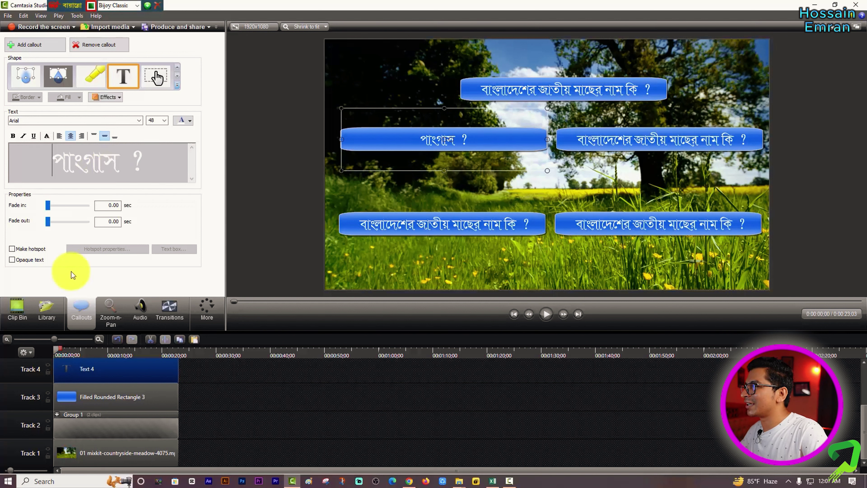
click(218, 395)
Step: Replace the text in the lower-left answer banner's group with পুটি মাছ
click(85, 372)
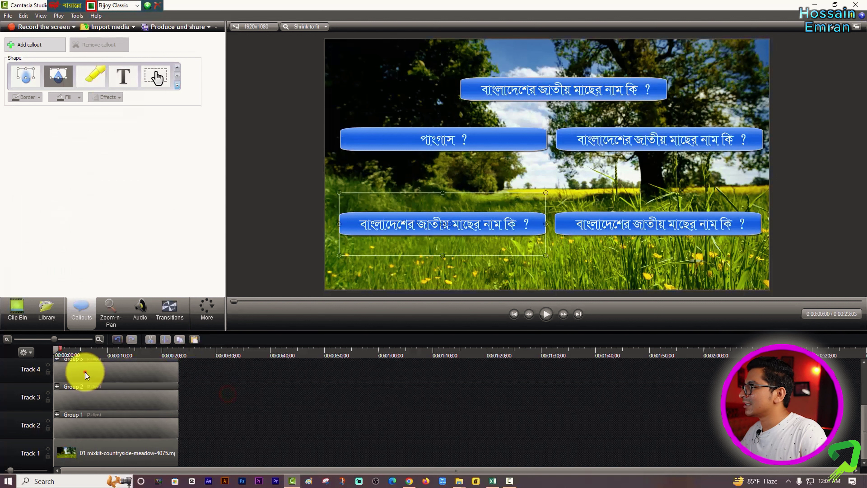
scroll(147, 386, up, 1)
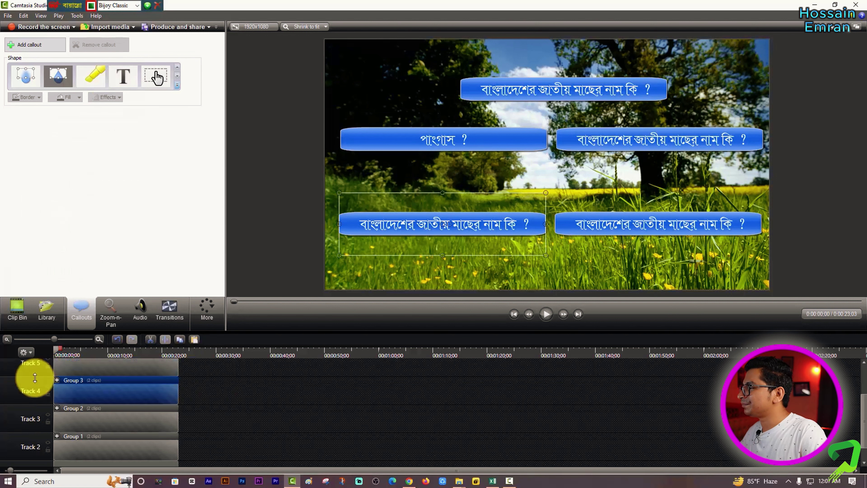
click(58, 382)
click(106, 371)
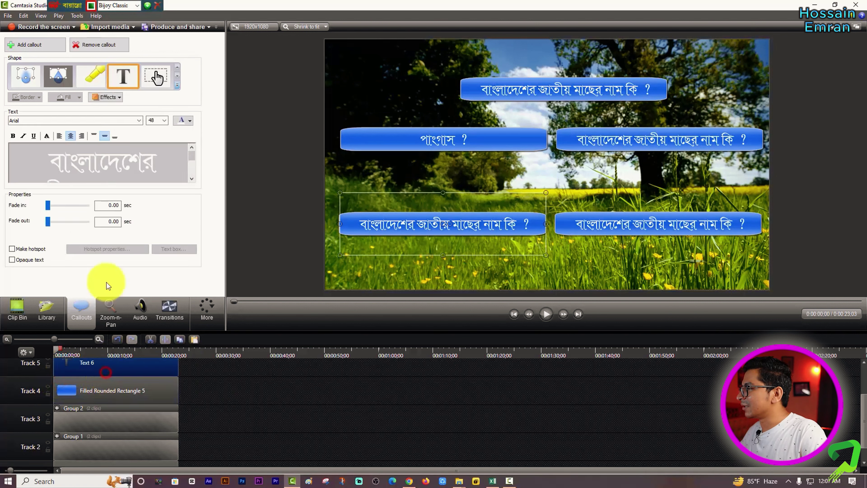
click(118, 169)
text(পুটি ম)
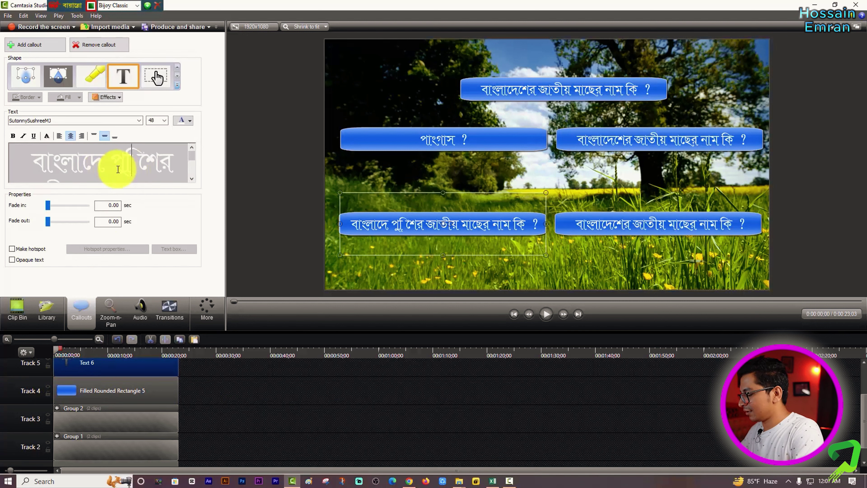
text(াছ)
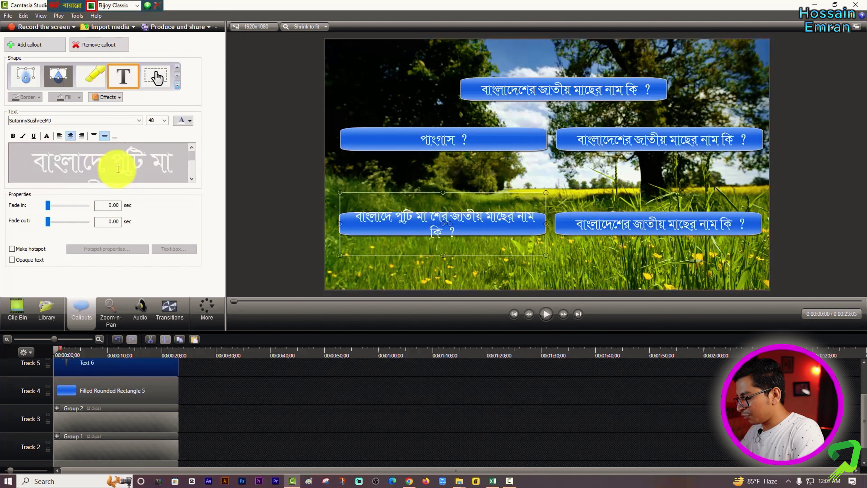
key(shift+End)
key(Delete)
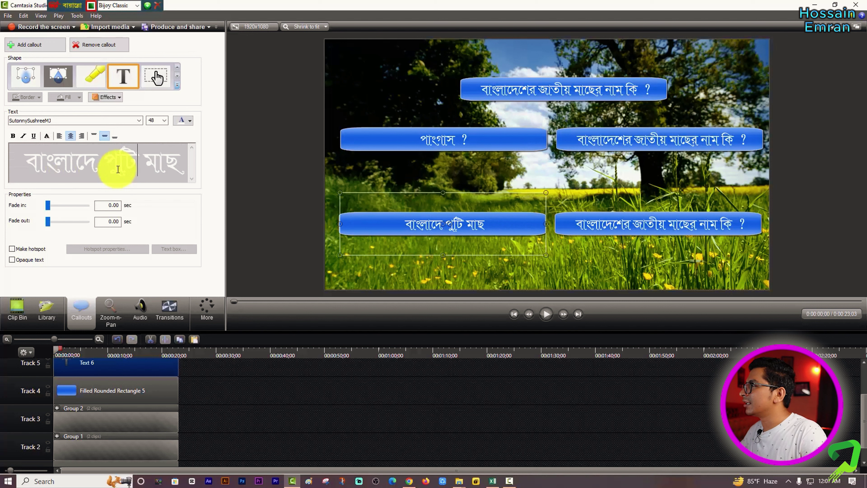
key(BackSpace)
key(BackSpace)
key(BackSpace)
key(BackSpace)
key(BackSpace)
key(BackSpace)
key(BackSpace)
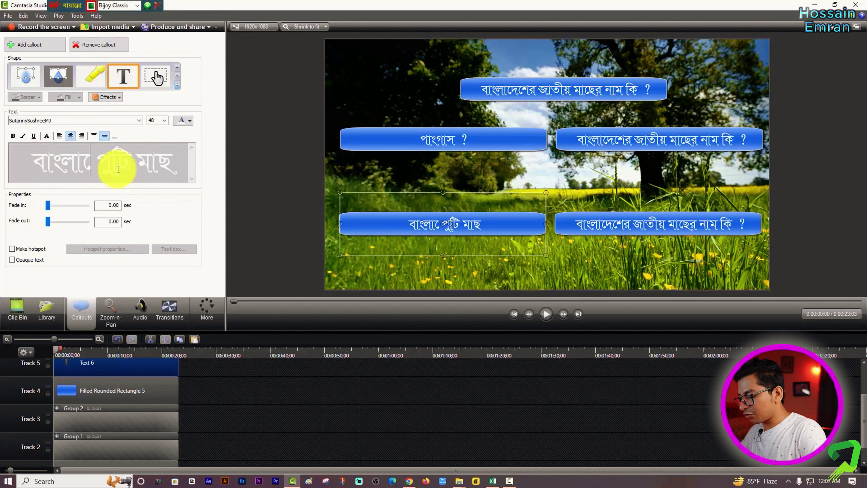
key(Delete)
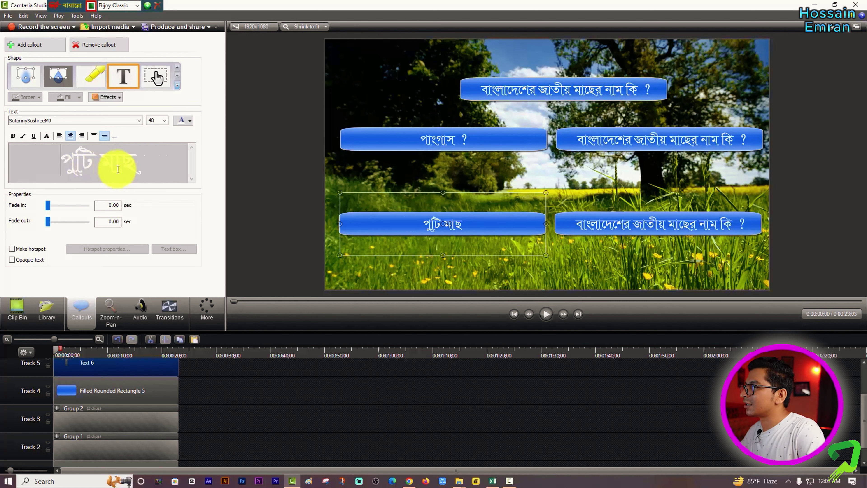
ctrl+click(154, 391)
key(ctrl+g)
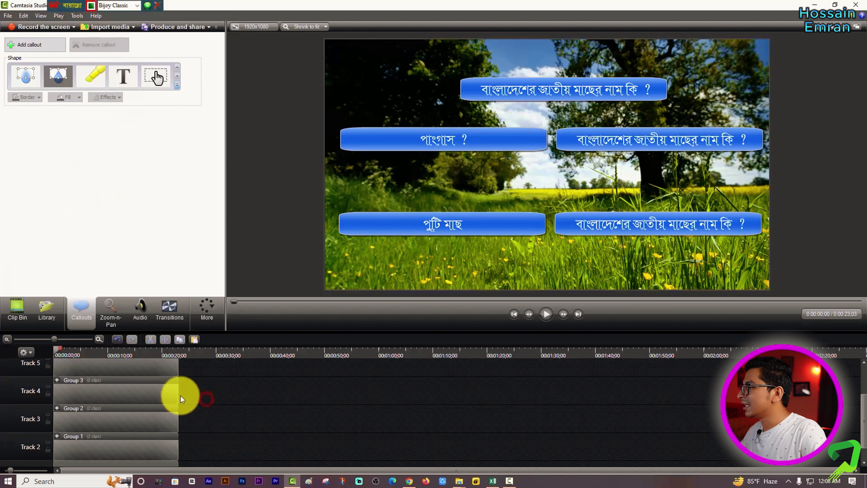
Step: Replace the text in the upper-right answer banner's group with তেলাপিয়া মাছ
click(75, 364)
scroll(84, 404, up, 1)
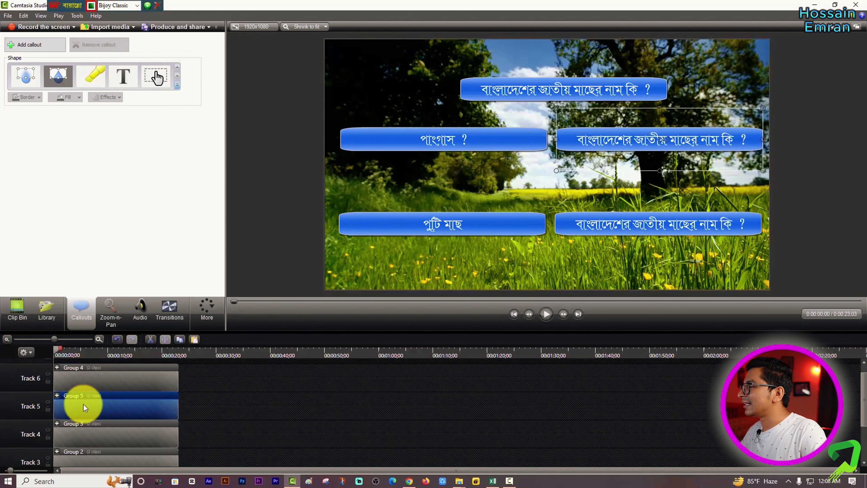
click(58, 396)
click(100, 376)
click(150, 160)
key(ctrl+a)
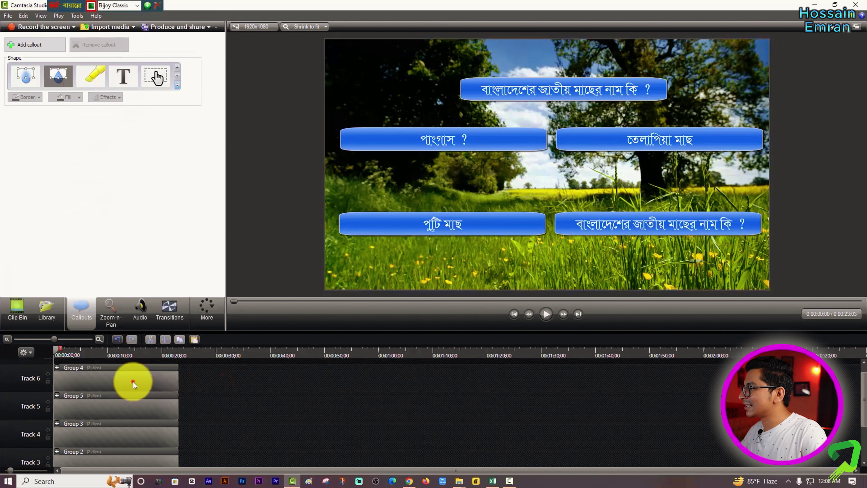
Step: Replace the text in the lower-right answer banner's group with ইলিশ মাছ
click(133, 382)
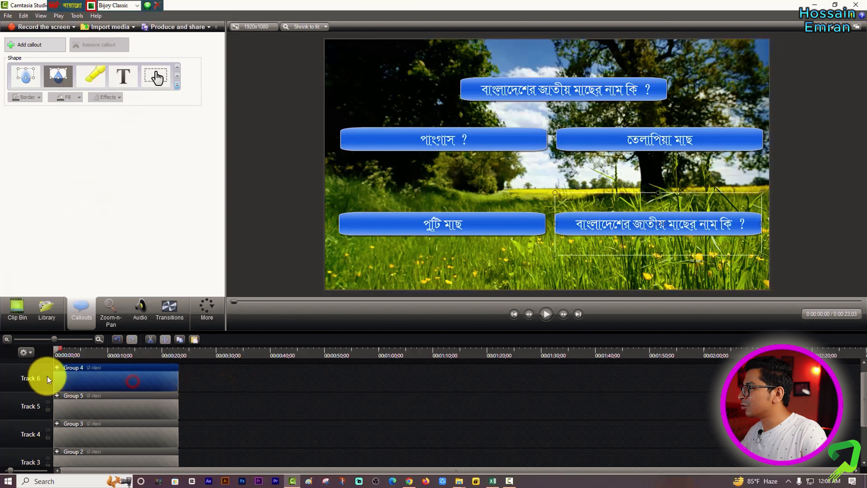
click(58, 368)
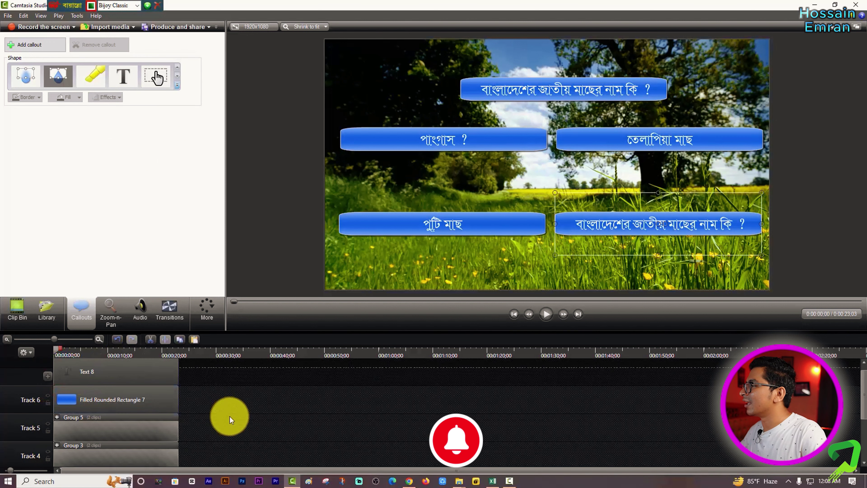
click(134, 376)
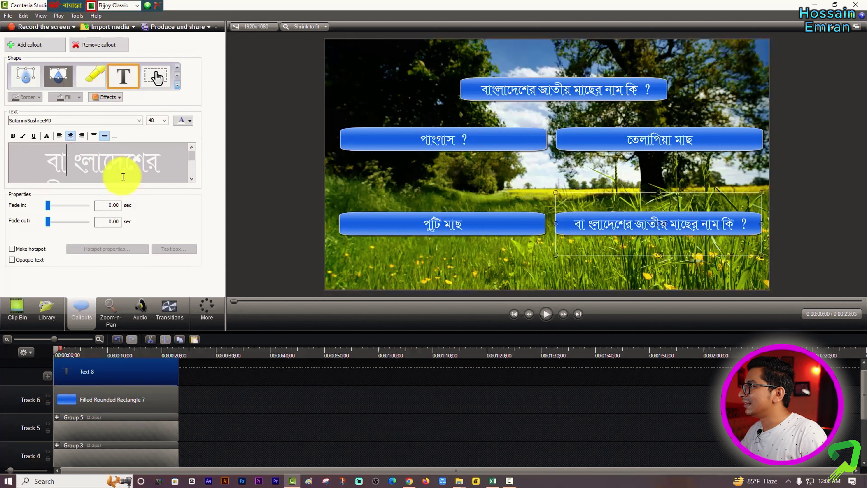
text(ই)
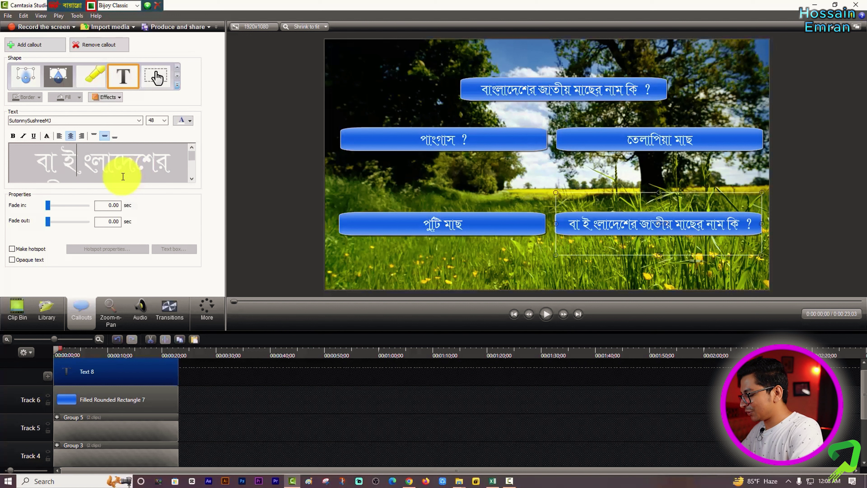
text(লিশ)
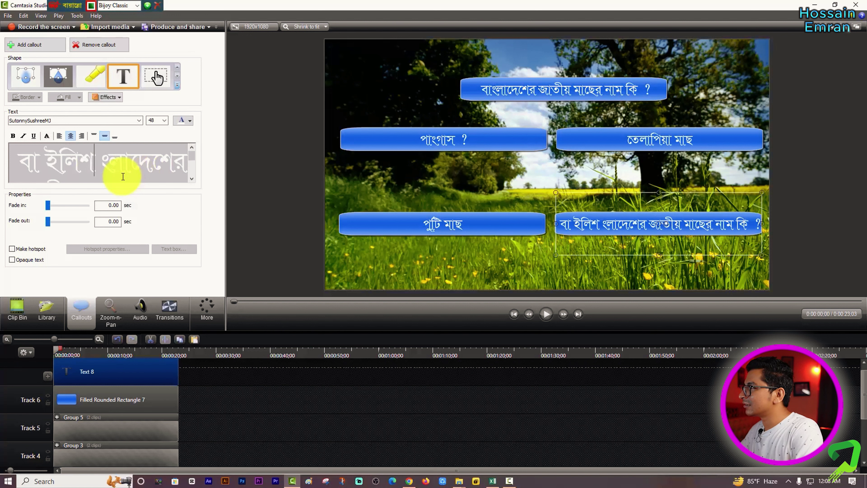
text( মাছ)
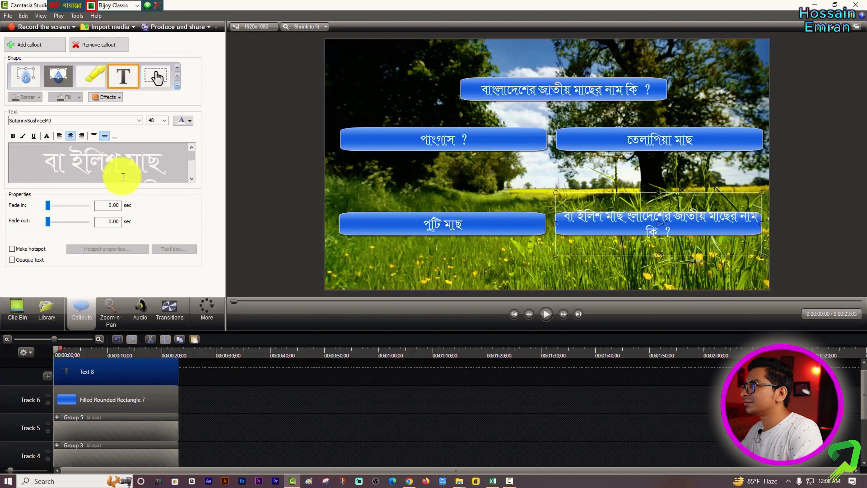
key(Delete)
key(Delete)
key(Delete)
key(Delete)
key(Delete)
key(Delete)
key(Delete)
key(Delete)
key(Delete)
key(Delete)
key(Delete)
key(Delete)
key(Delete)
key(Delete)
key(Delete)
key(Delete)
key(Delete)
key(Delete)
key(Delete)
key(Delete)
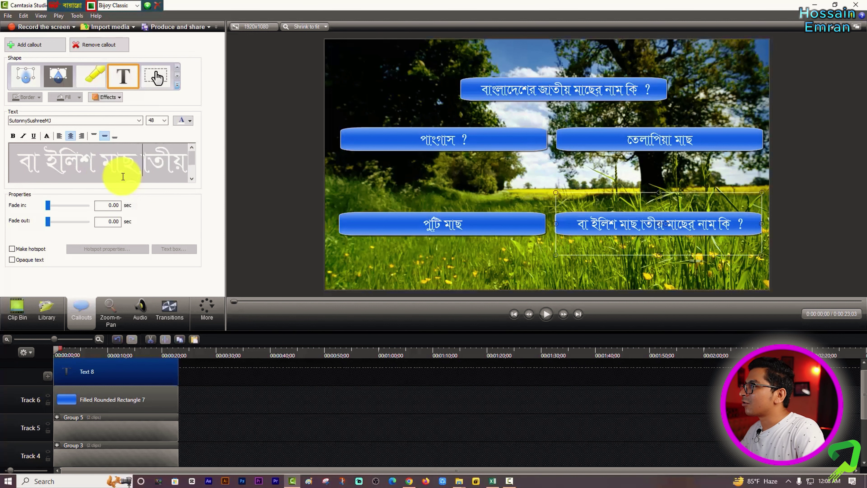
key(Delete)
key(Delete)
key(Delete)
key(Delete)
key(Delete)
key(Delete)
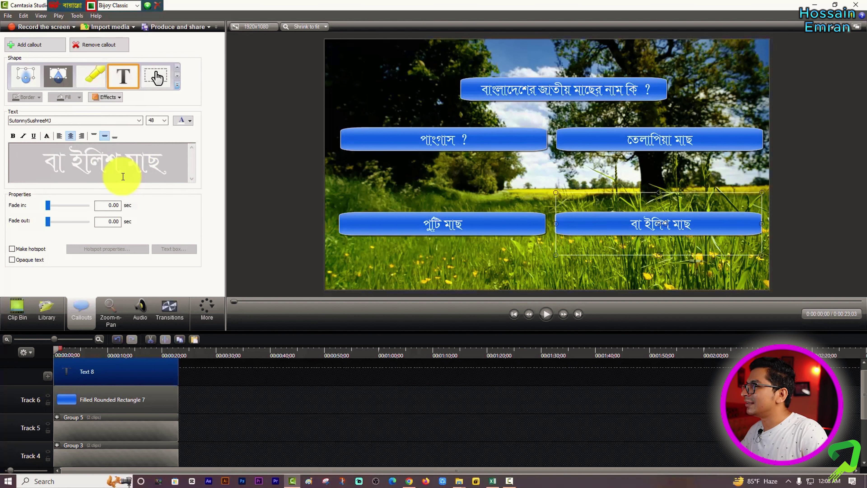
key(Home)
key(Delete)
key(Delete)
key(Delete)
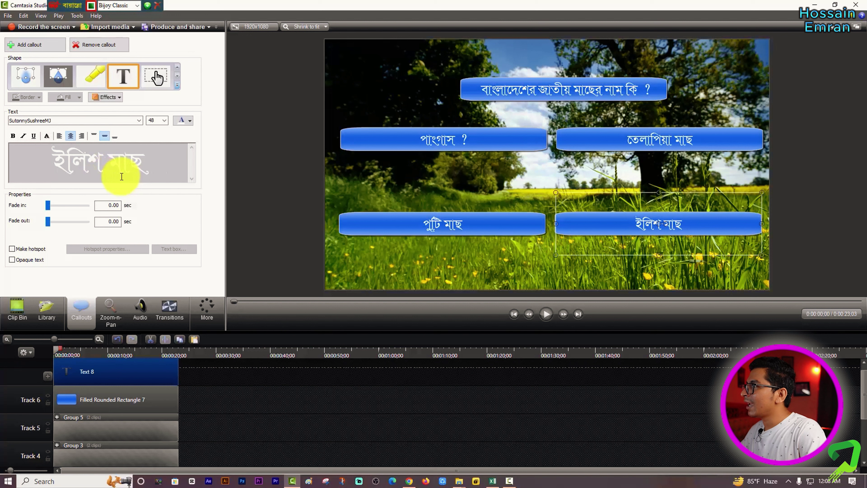
click(226, 402)
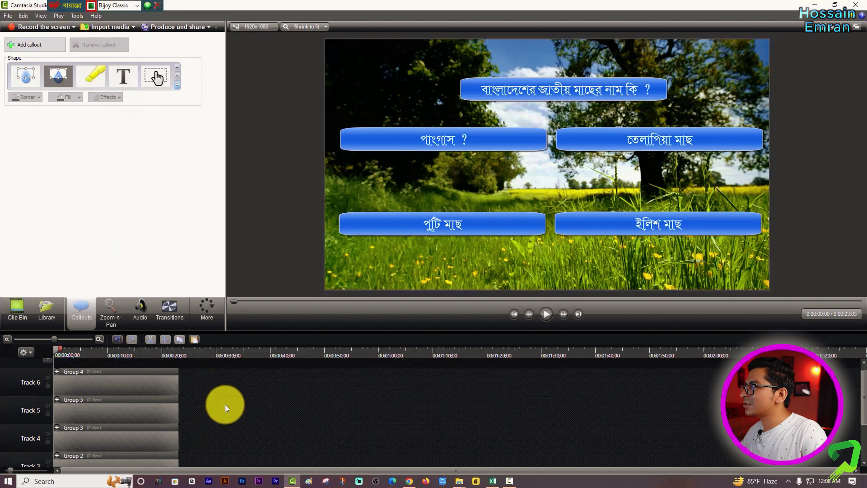
scroll(225, 405, down, 3)
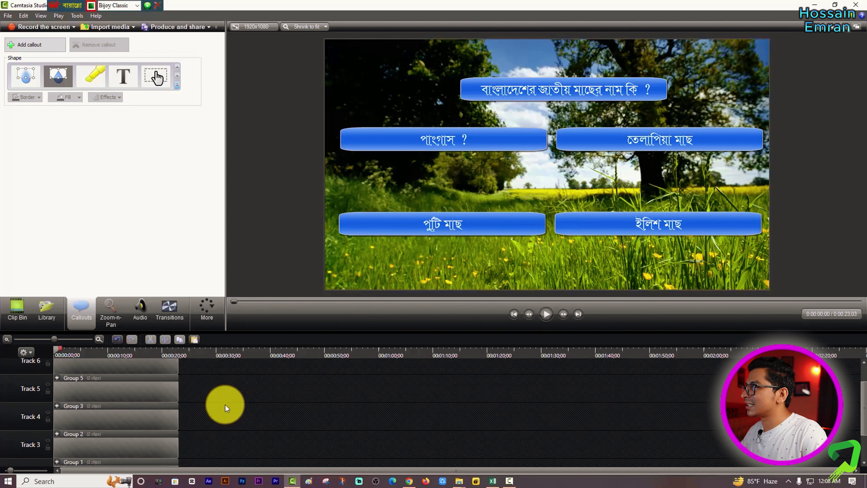
click(126, 426)
click(57, 415)
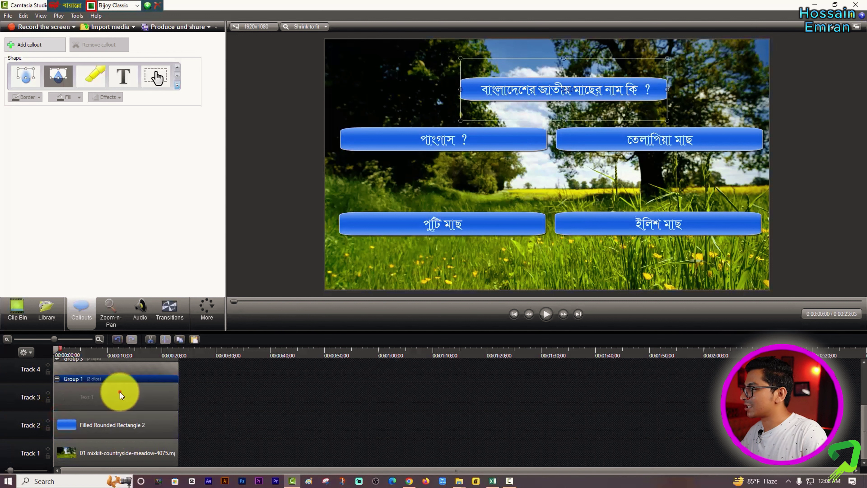
click(120, 392)
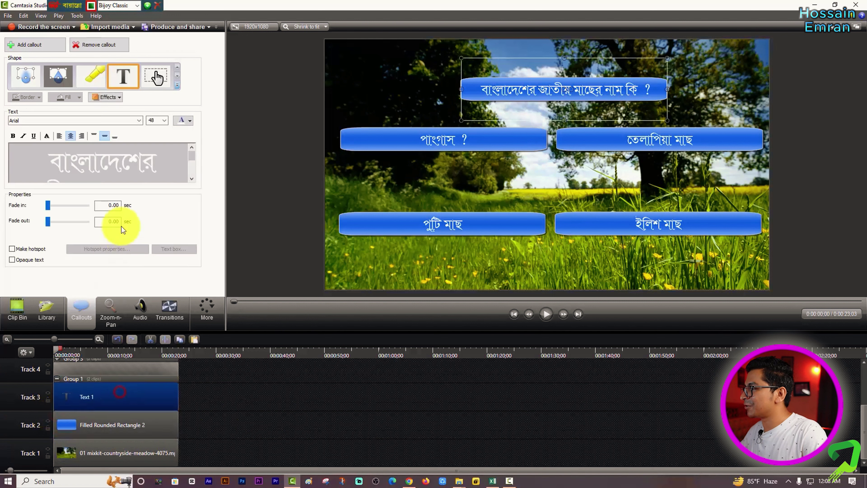
click(285, 439)
Step: Add the word মাছ after পাংগাস in the upper-left answer banner's text
click(117, 394)
click(57, 386)
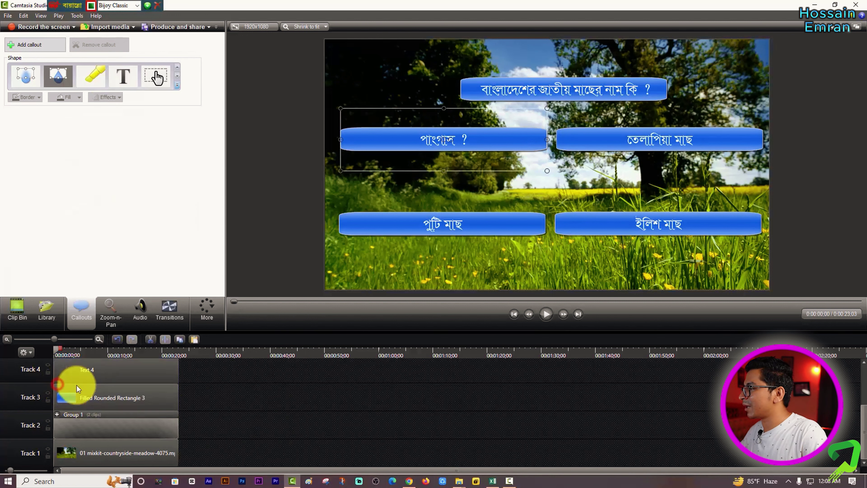
click(107, 373)
click(127, 164)
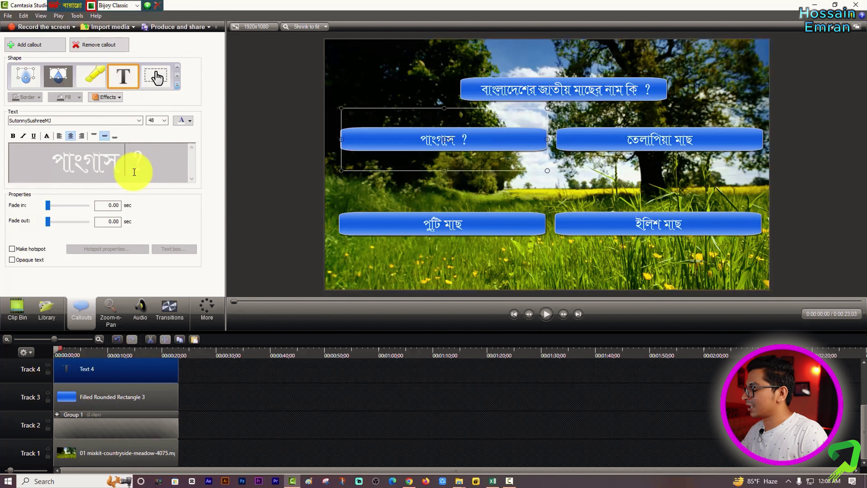
text(মাছ)
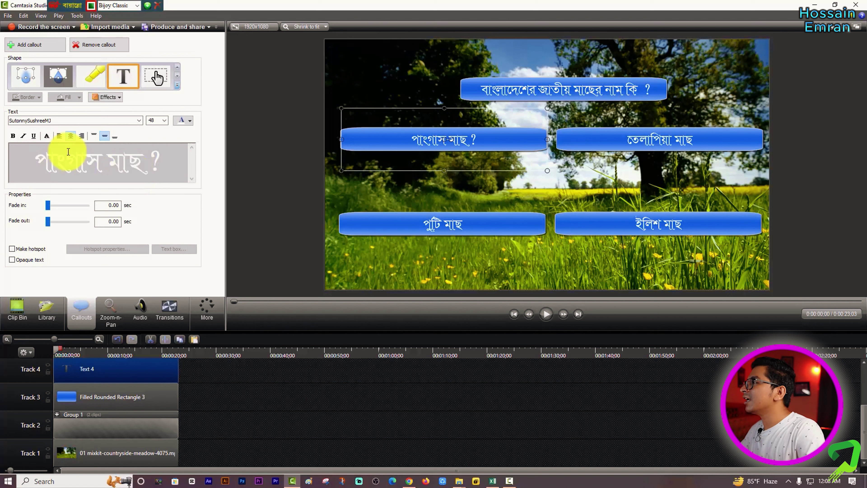
Step: Trim the start of the পাংগাস মাছ banner's group to the playhead and add a Ripple transition at its beginning
click(257, 397)
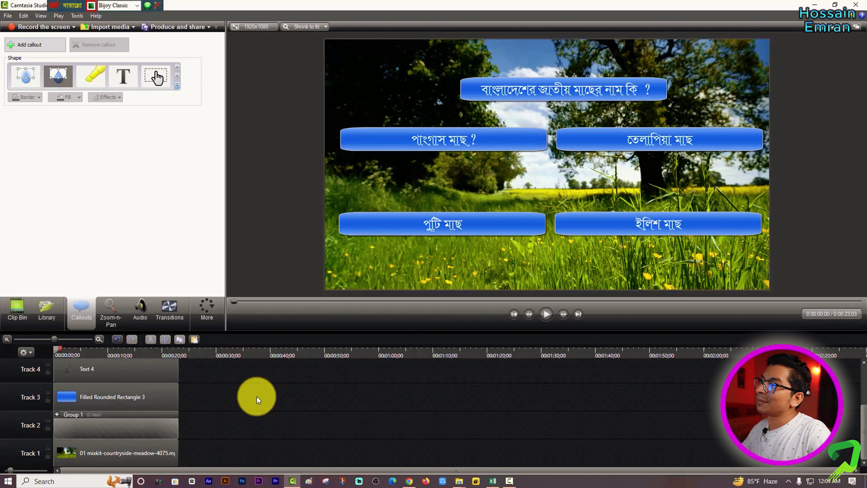
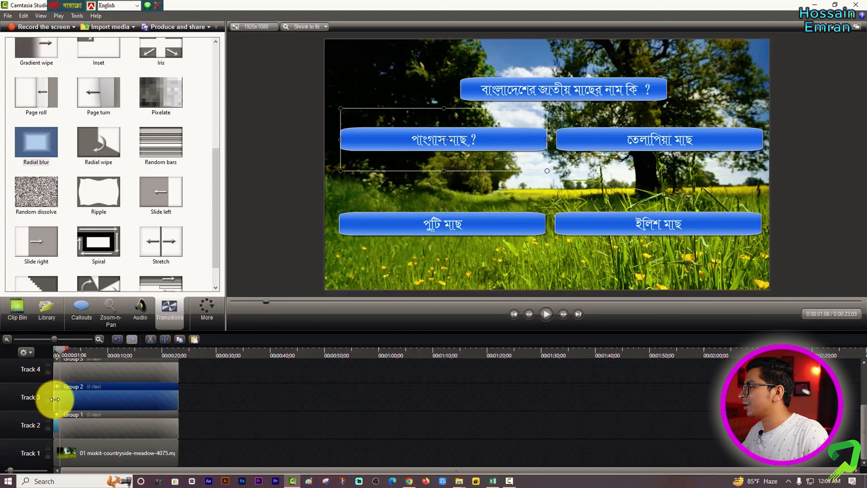
drag(54, 400, 60, 399)
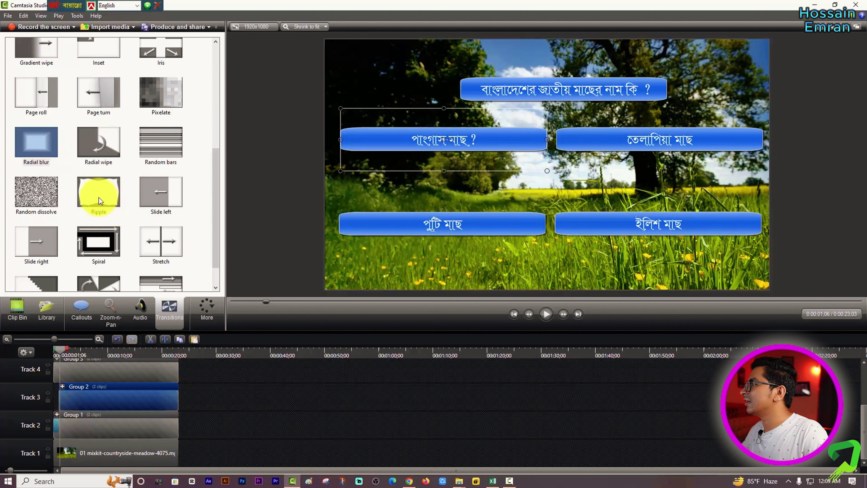
drag(99, 200, 73, 400)
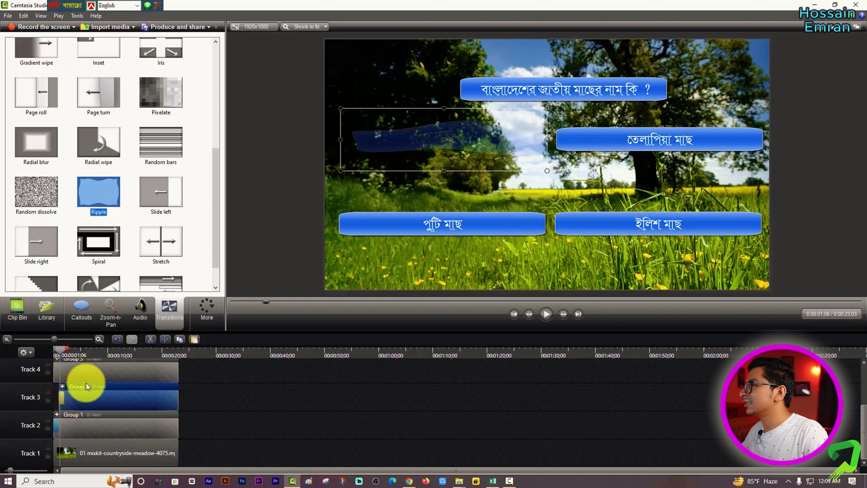
Step: Trim the তেলাপিয়া মাছ and পুটি মাছ groups to start successively after the পাংগাস মাছ group, each with an opening Ripple transition
click(85, 372)
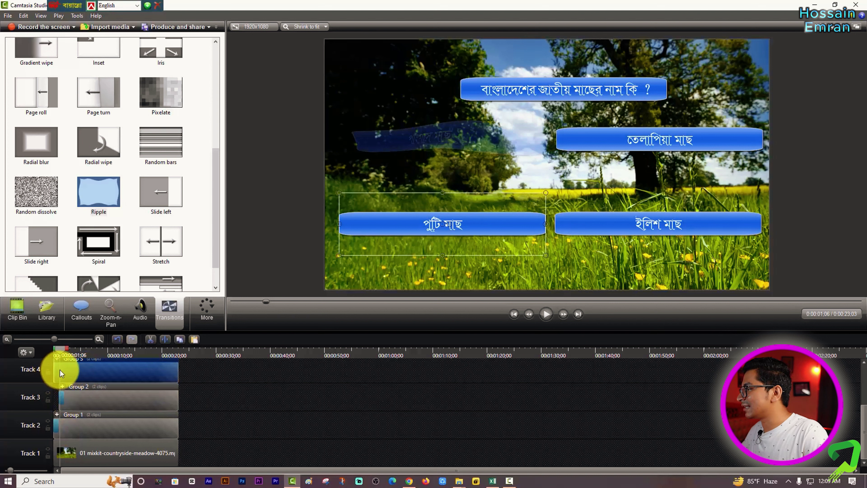
scroll(291, 415, up, 2)
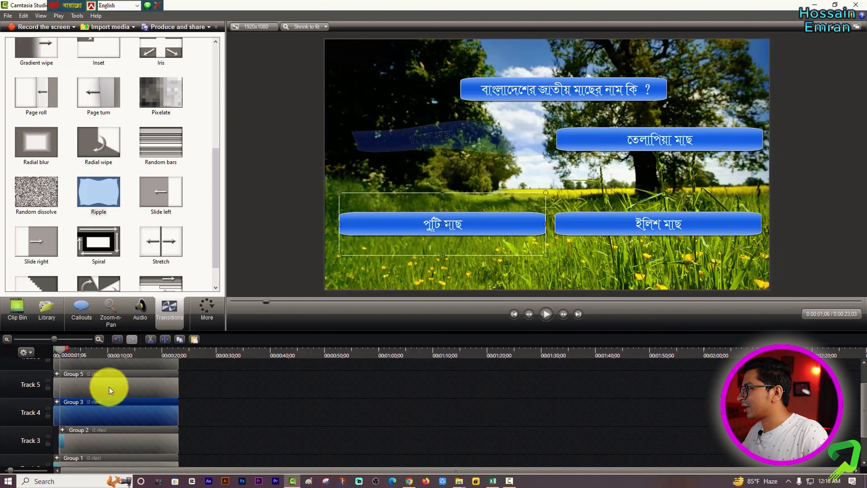
click(109, 386)
drag(55, 393, 71, 394)
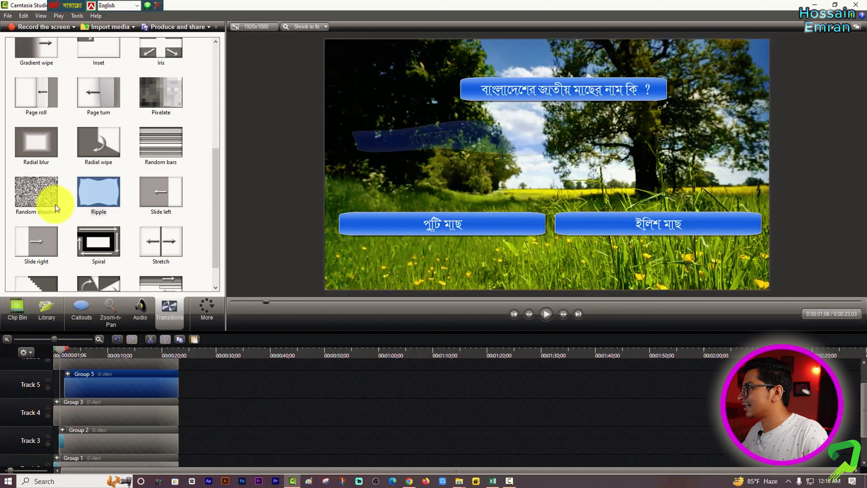
mouse_move(92, 190)
mouse_down()
mouse_move(62, 416)
mouse_move(74, 419)
mouse_up()
Step: Trim the ইলিশ মাছ group to start just after the পুটি মাছ group and add a Ripple transition at its beginning
scroll(85, 393, up, 1)
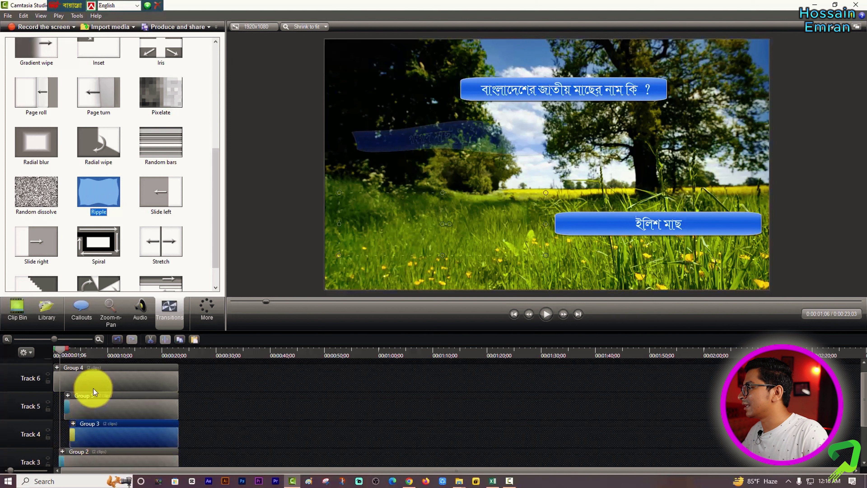
click(55, 383)
drag(71, 384, 78, 383)
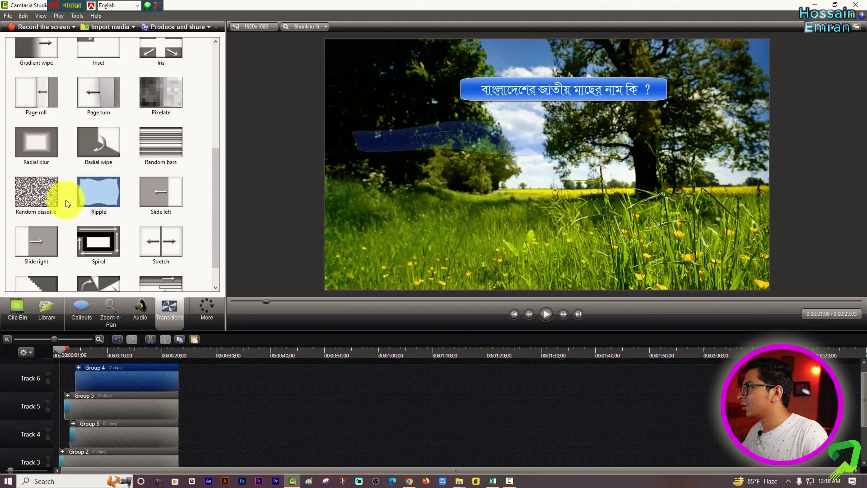
mouse_move(97, 197)
mouse_down()
mouse_move(87, 228)
mouse_move(87, 387)
mouse_up()
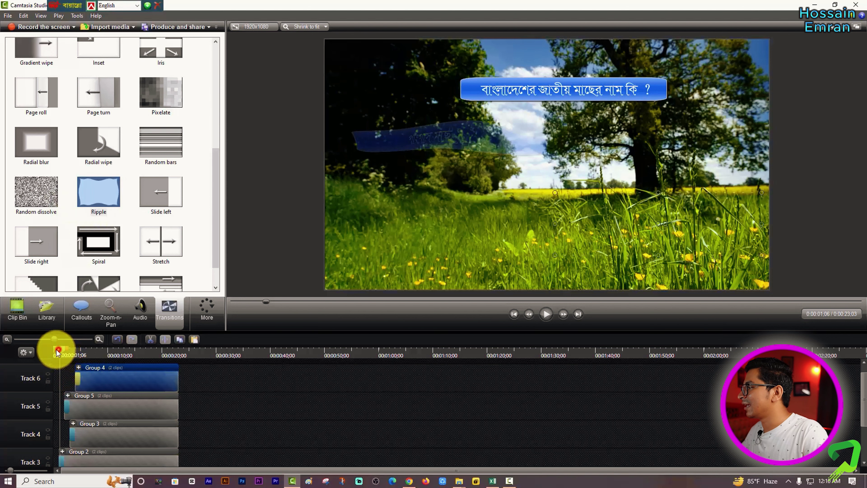
Step: Play the timeline to preview the staggered entrance of the four answer banners
click(59, 349)
click(545, 318)
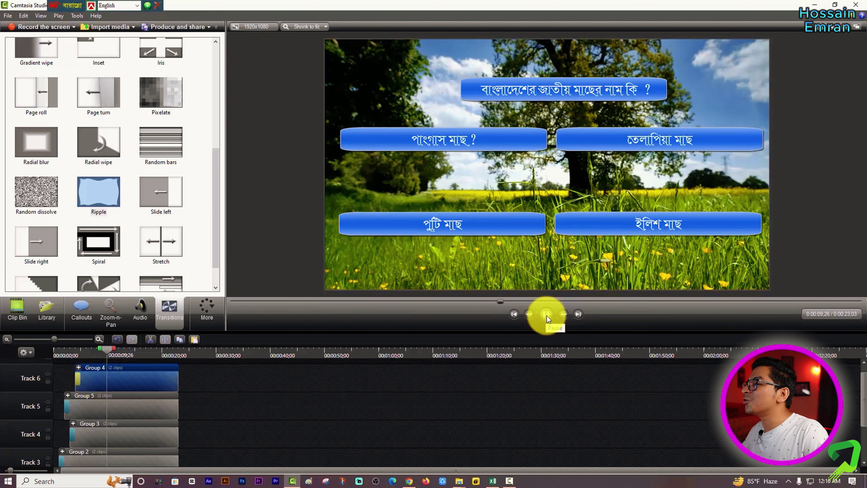
click(547, 316)
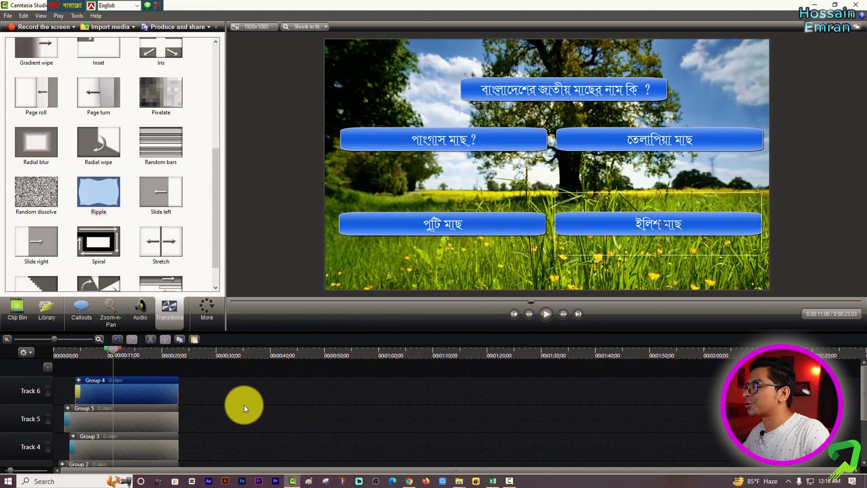
Step: Duplicate the ইলিশ মাছ group at 0:00:07;25 and place the copy at the bottom centre of the video frame
drag(113, 349, 97, 354)
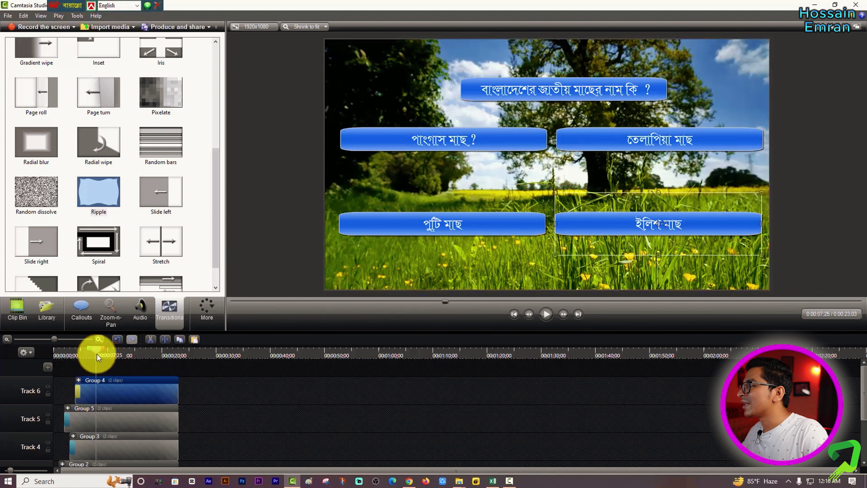
click(110, 372)
click(122, 396)
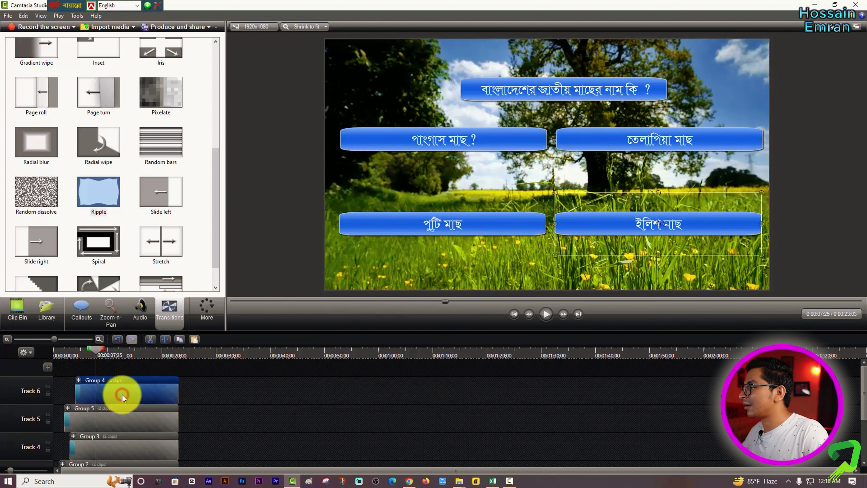
key(ctrl+c)
key(ctrl+v)
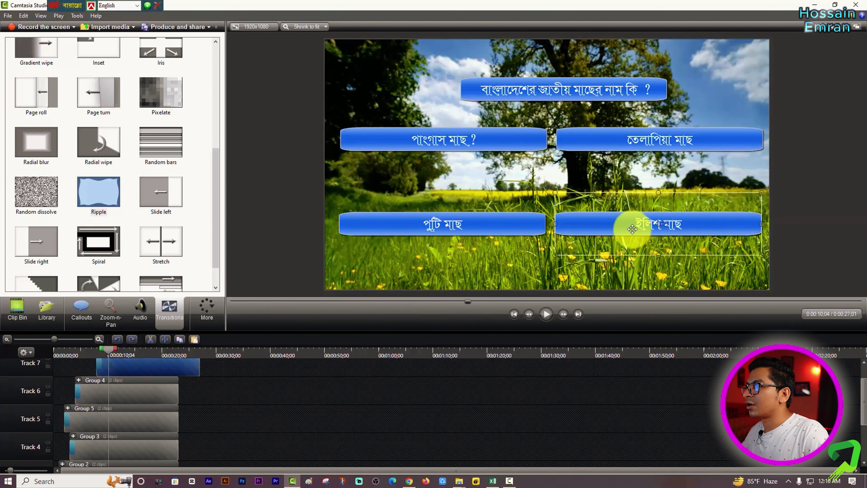
drag(633, 228, 517, 278)
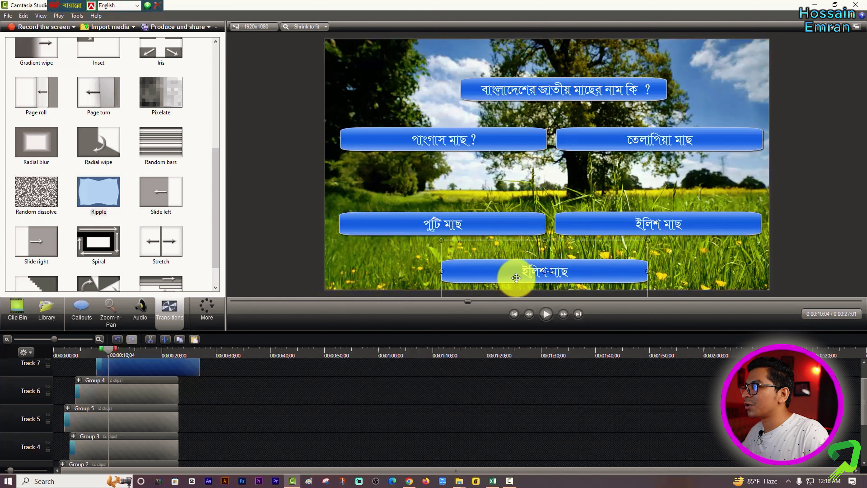
click(140, 371)
key(ctrl+g)
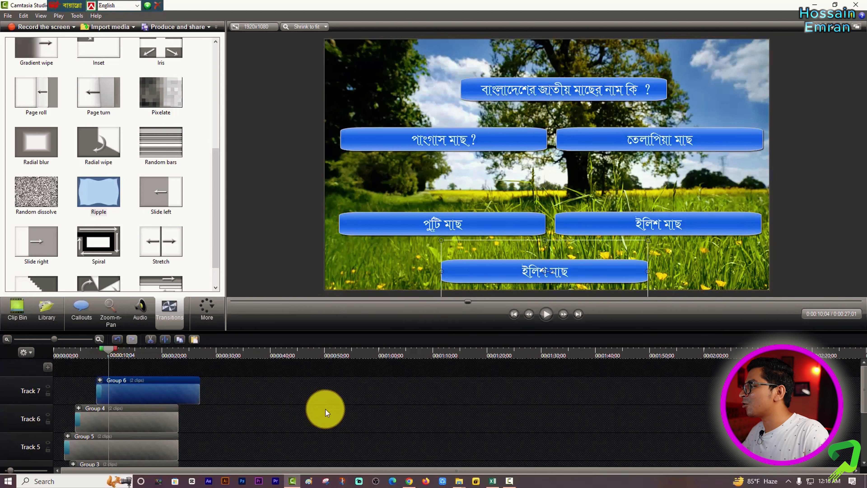
Step: Replace the copied bottom banner's text with আপনার উত্তরটি কমেন্ট করুন
click(100, 381)
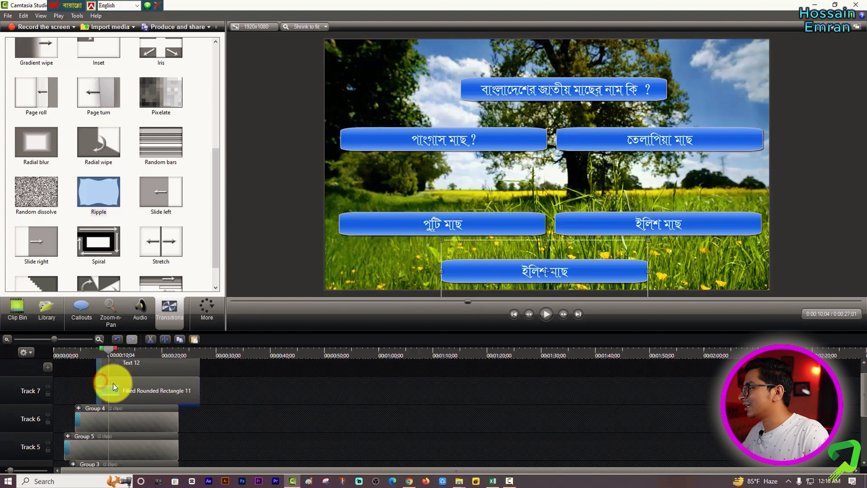
click(132, 371)
click(77, 315)
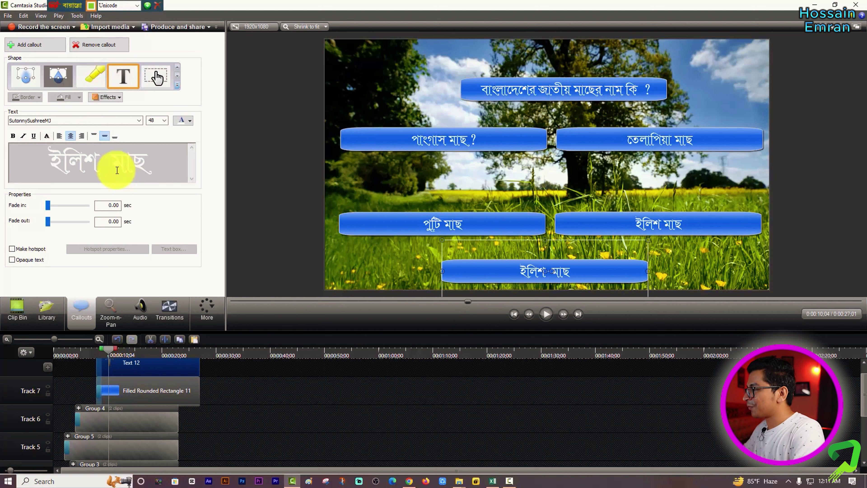
text(আপনার উত্তরটি কমেন্ট করুন)
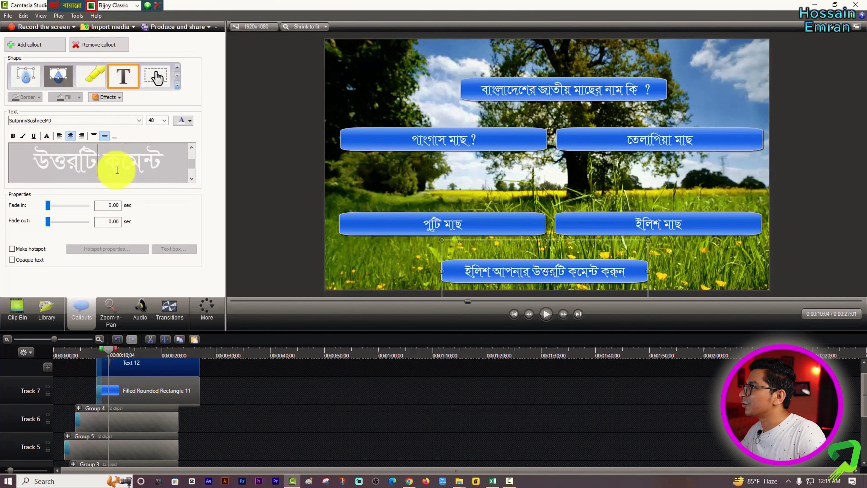
key(Home)
key(Delete)
key(Delete)
key(Delete)
key(Delete)
key(Delete)
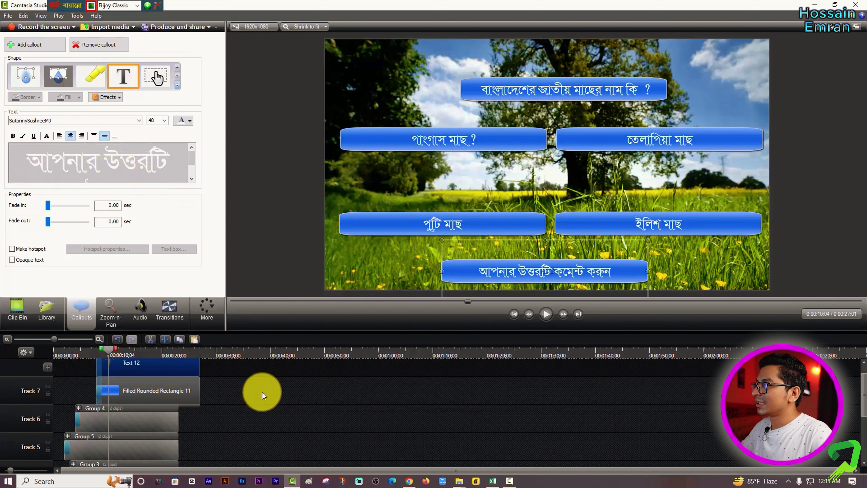
key(ctrl+g)
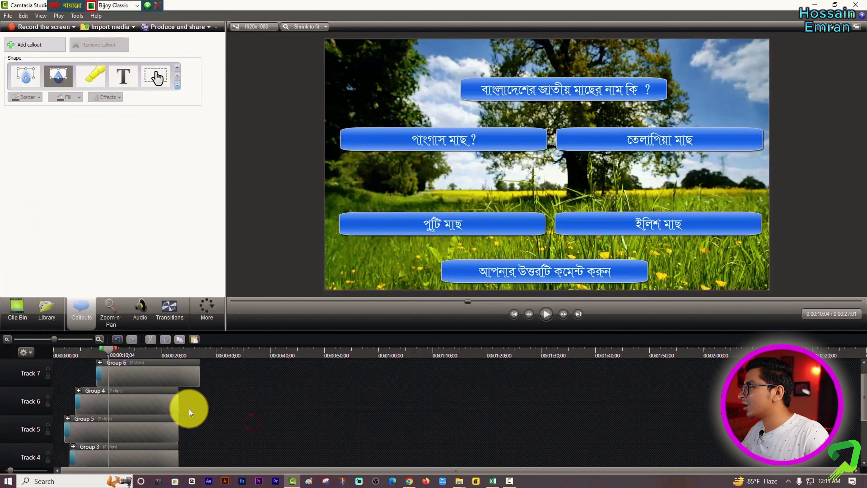
Step: Narrow the ইলিশ মাছ banner's rectangle from both sides to about half its width and centre its text on it
click(141, 373)
click(139, 404)
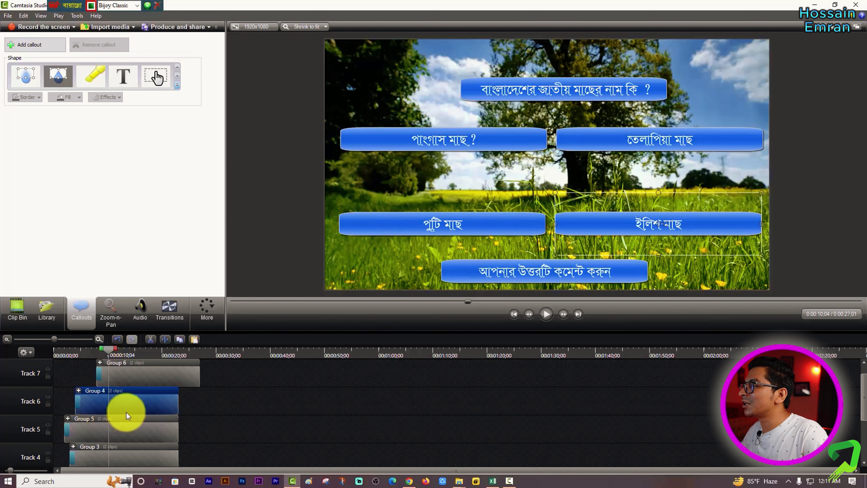
click(128, 406)
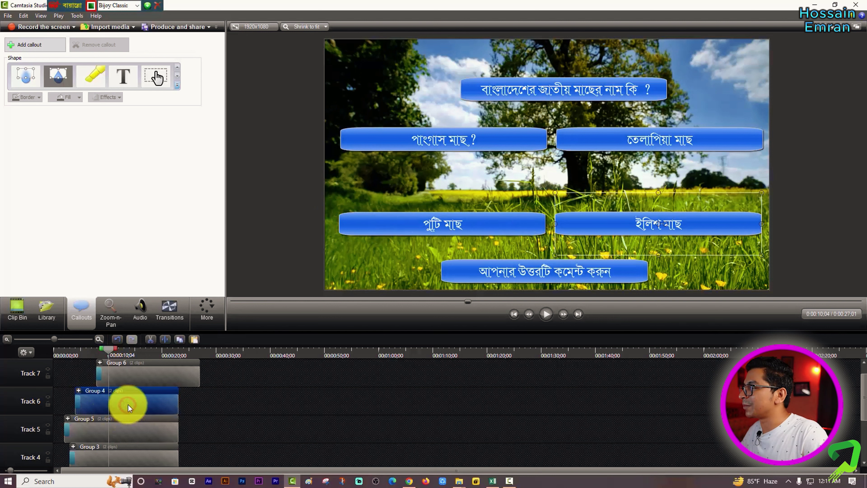
click(78, 391)
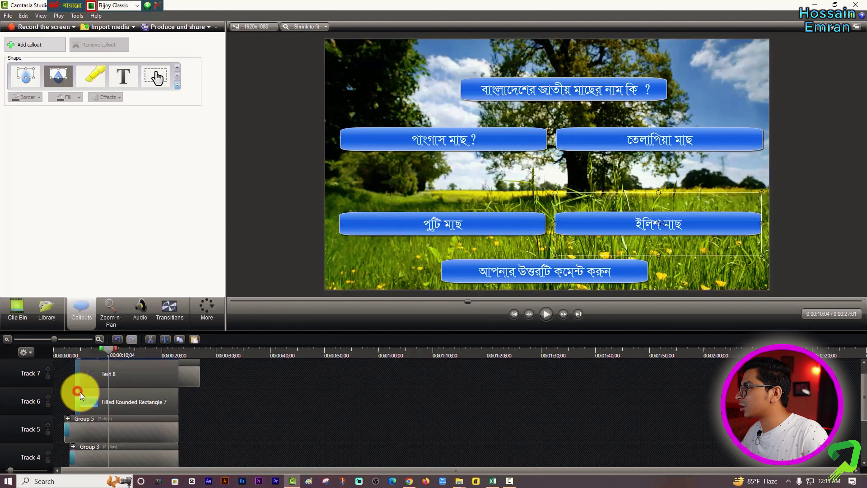
click(135, 403)
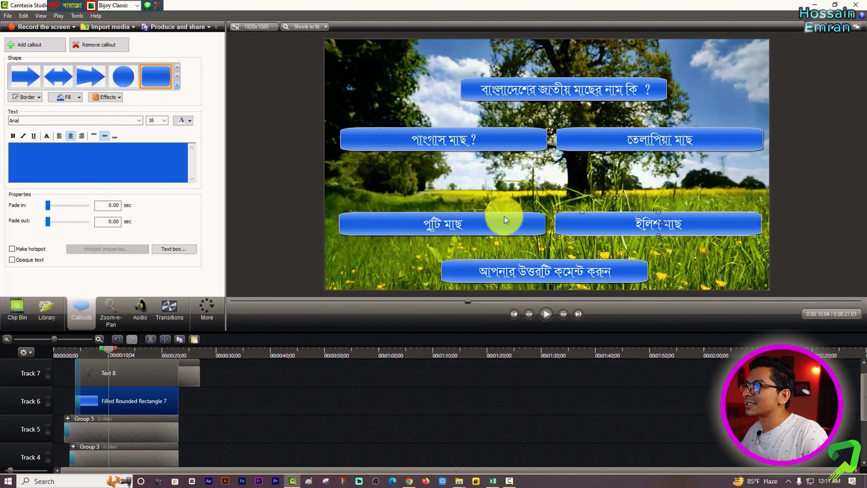
drag(555, 225, 609, 224)
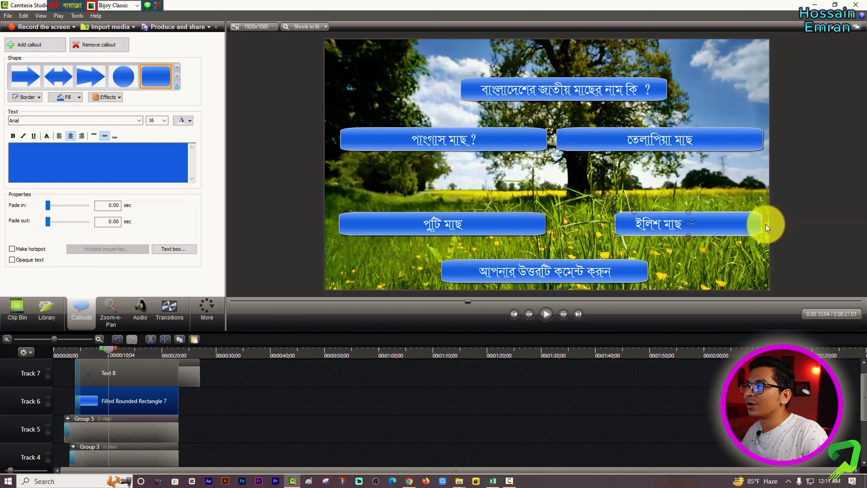
drag(762, 224, 718, 225)
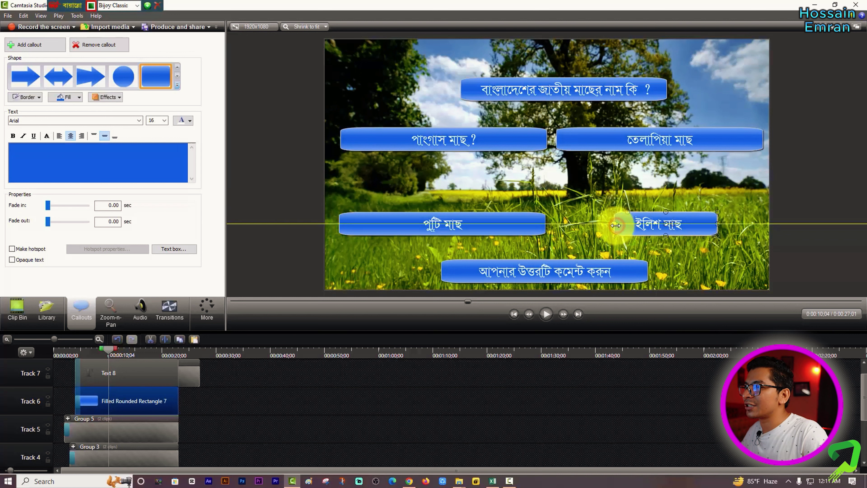
click(143, 371)
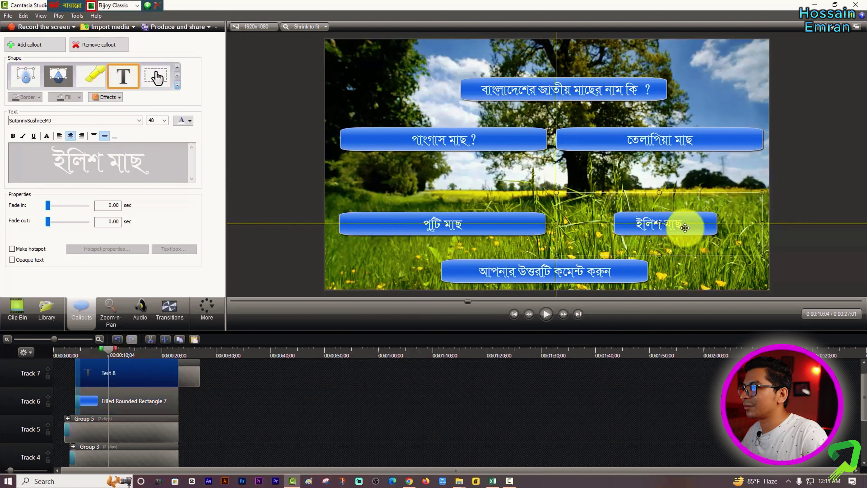
drag(686, 227, 695, 228)
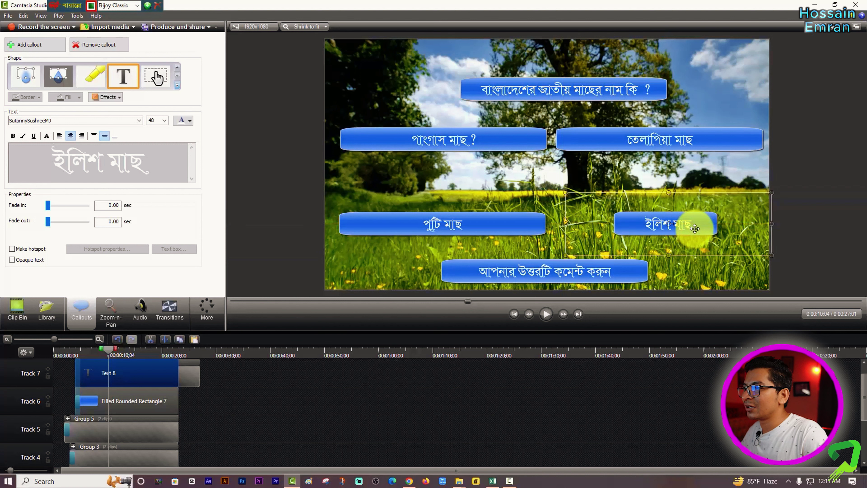
Step: Narrow the তেলাপিয়া মাছ banner's rectangle from both sides to align with the edges of the ইলিশ মাছ banner
click(118, 432)
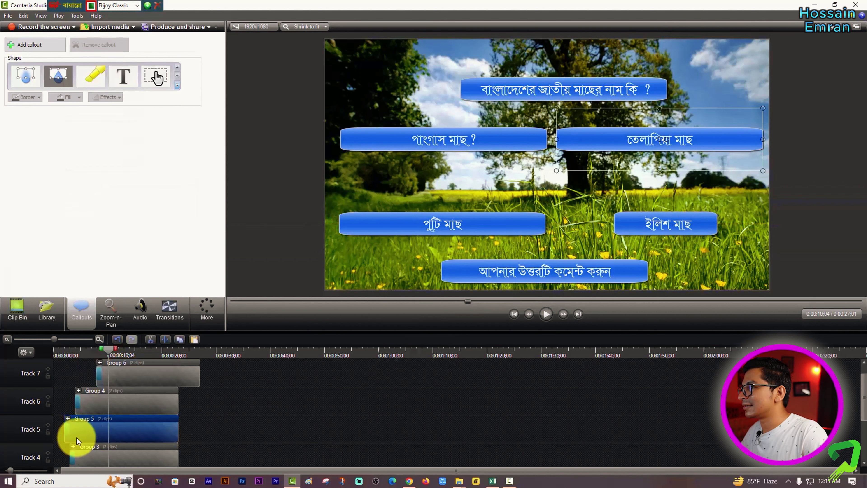
click(69, 418)
click(118, 408)
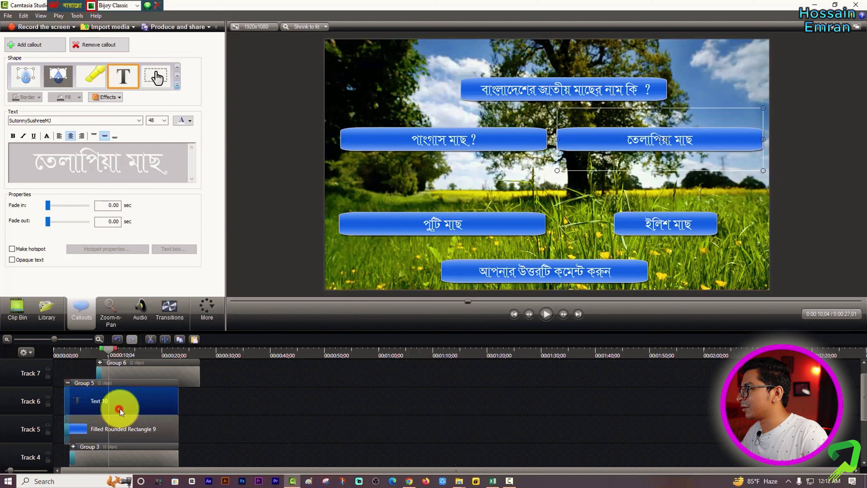
click(128, 427)
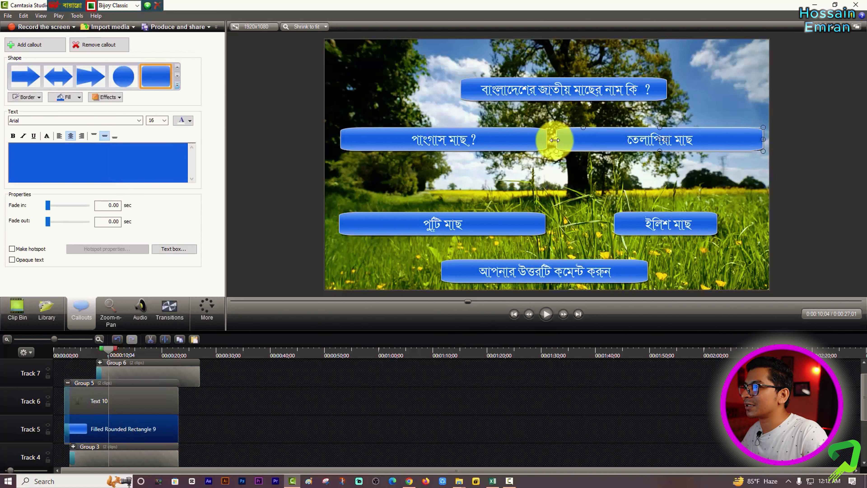
drag(554, 140, 614, 146)
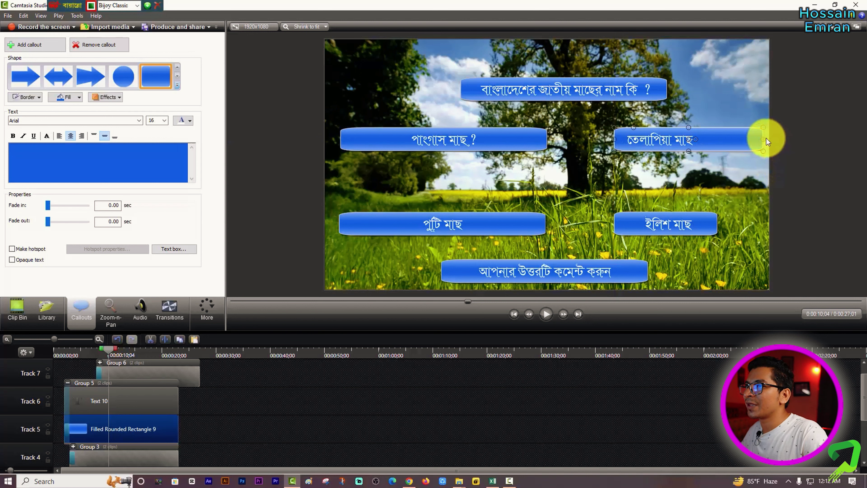
drag(765, 139, 731, 138)
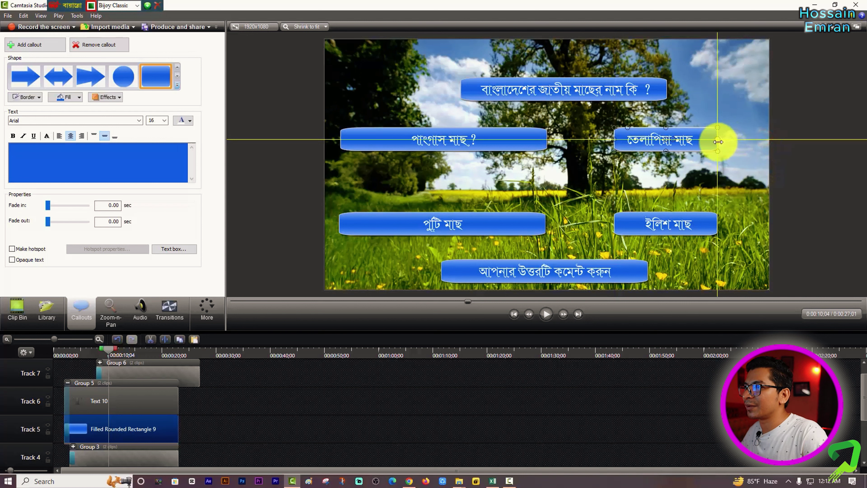
Step: Narrow the answer banners' rectangles to matching widths and centre the পাংগাস মাছ text on its banner
drag(718, 142, 719, 142)
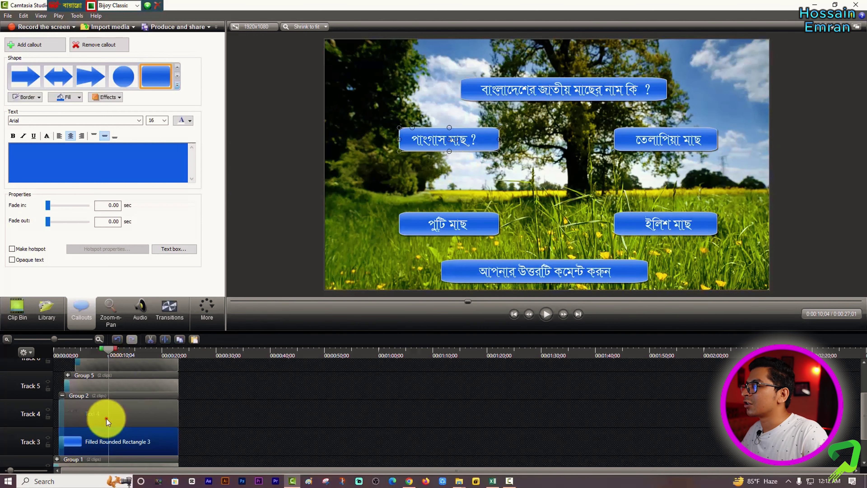
click(106, 418)
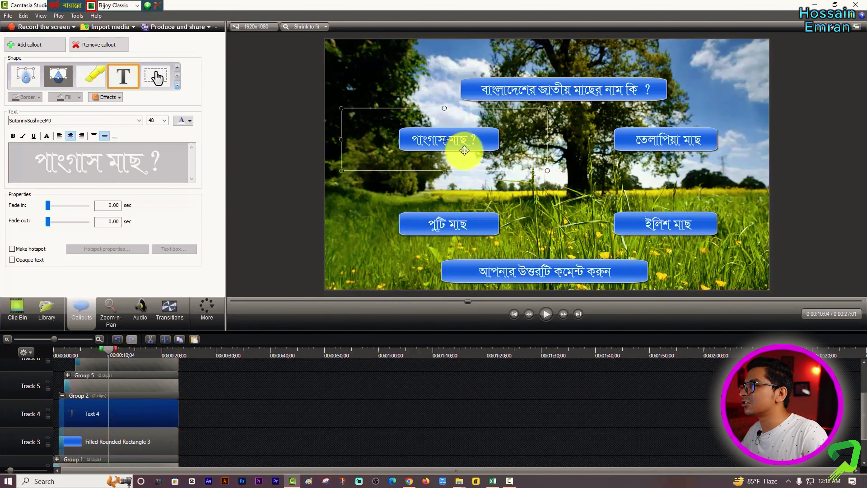
drag(465, 151, 472, 150)
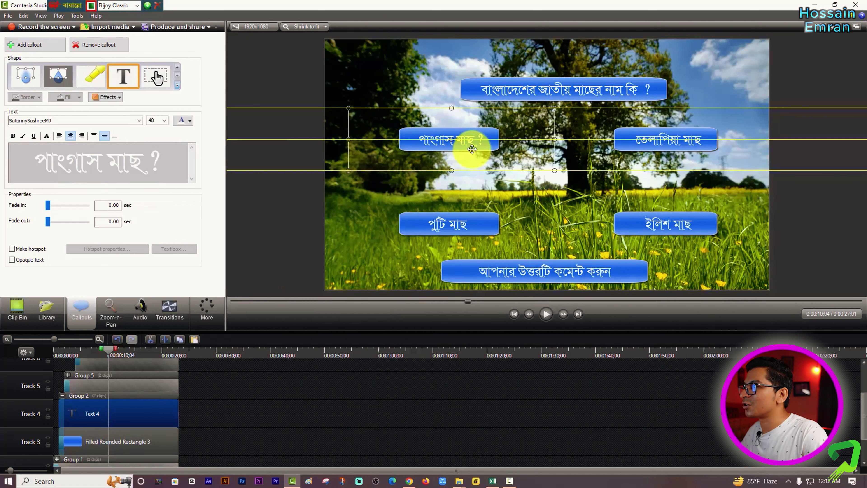
drag(472, 149, 472, 150)
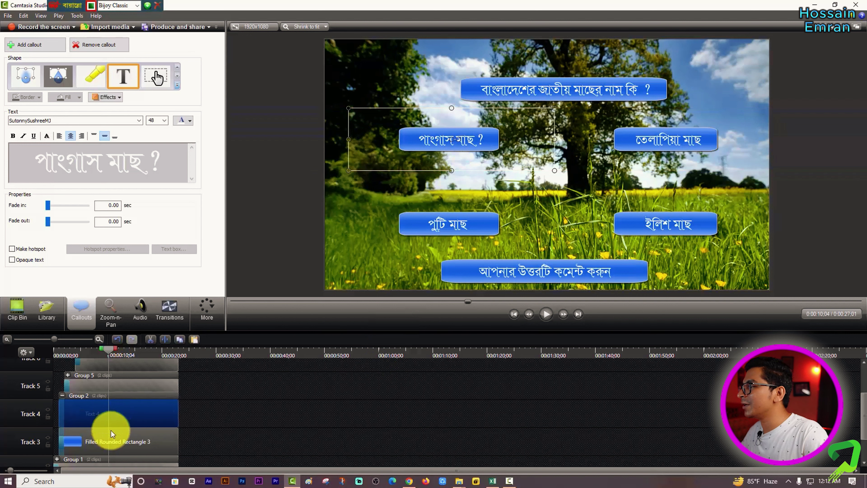
Step: Remove the question mark from the পাংগাস মাছ banner's text
click(168, 167)
key(BackSpace)
key(BackSpace)
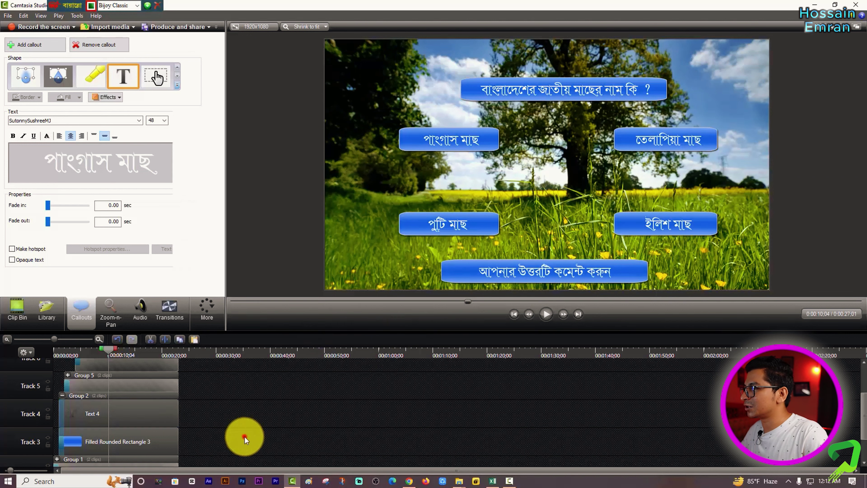
click(244, 437)
Step: Add the 01 mixkit-games-worldbeat-466.mp3 music at the timeline start on Track 8 and move the displaced comment banner group back beside the other groups
scroll(244, 437, up, 2)
key(ctrl+Home)
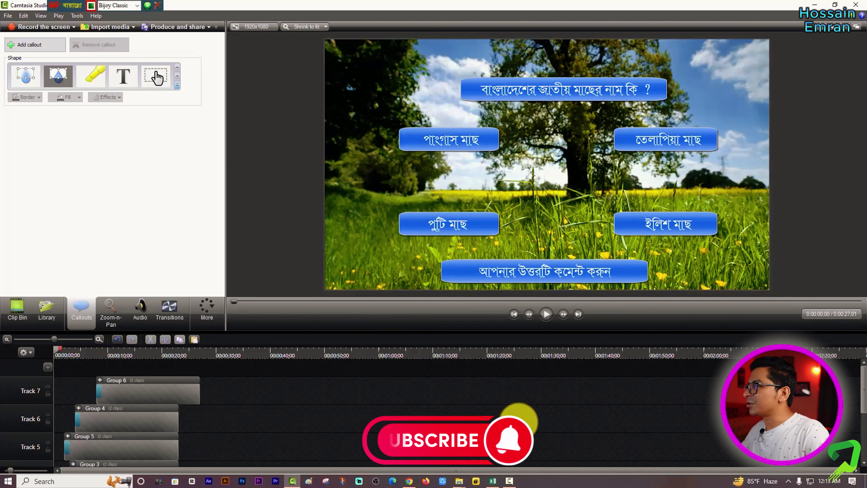
click(17, 310)
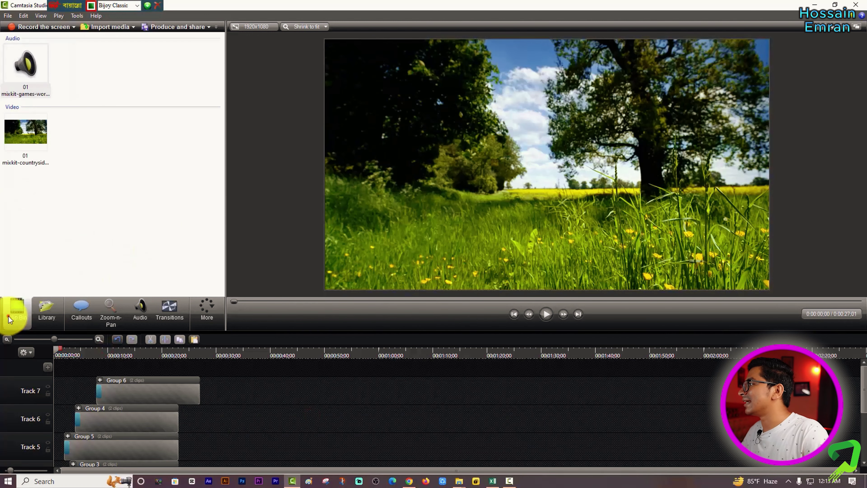
drag(26, 65, 63, 388)
drag(298, 385, 220, 361)
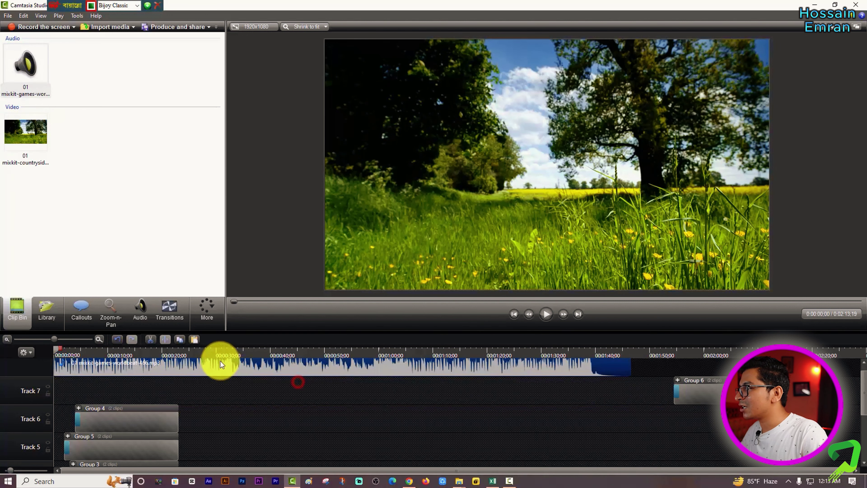
drag(683, 392, 128, 388)
click(306, 431)
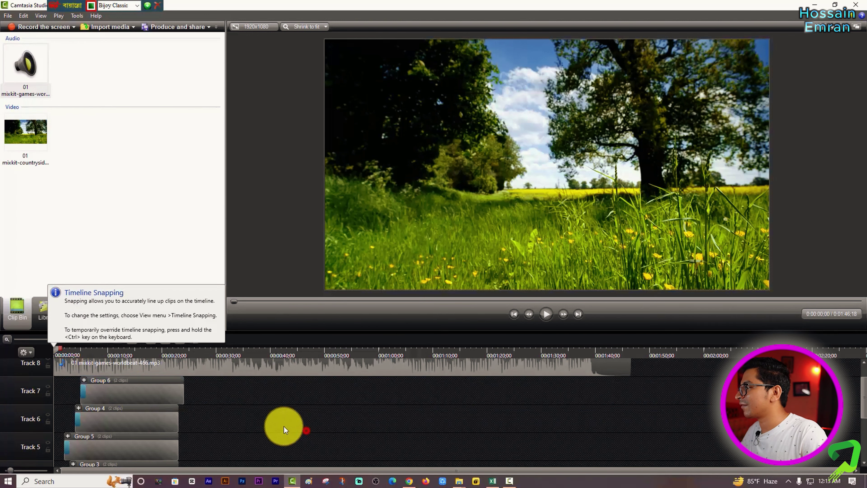
Step: Play the video from the start to check the banner animations together with the music
click(546, 313)
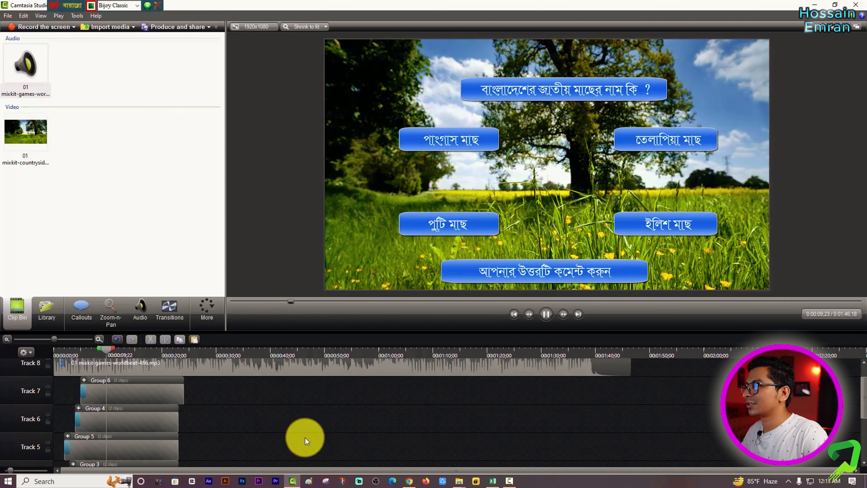
click(543, 316)
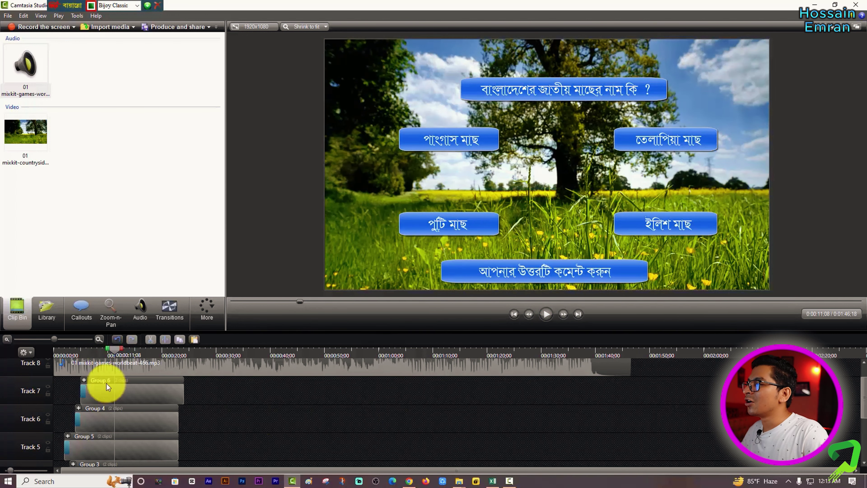
click(98, 352)
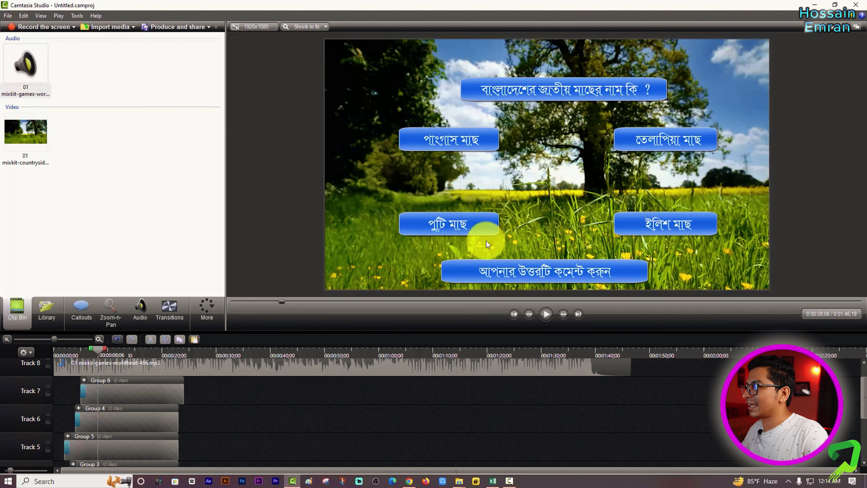
Step: Switch to Chrome, open YouTube in a new tab and search for Green Screen Count Down
click(409, 481)
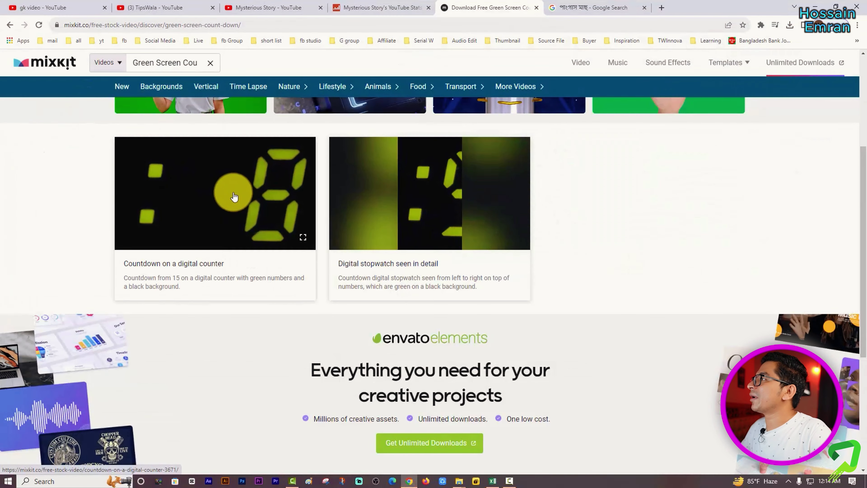
key(ctrl+t)
click(381, 222)
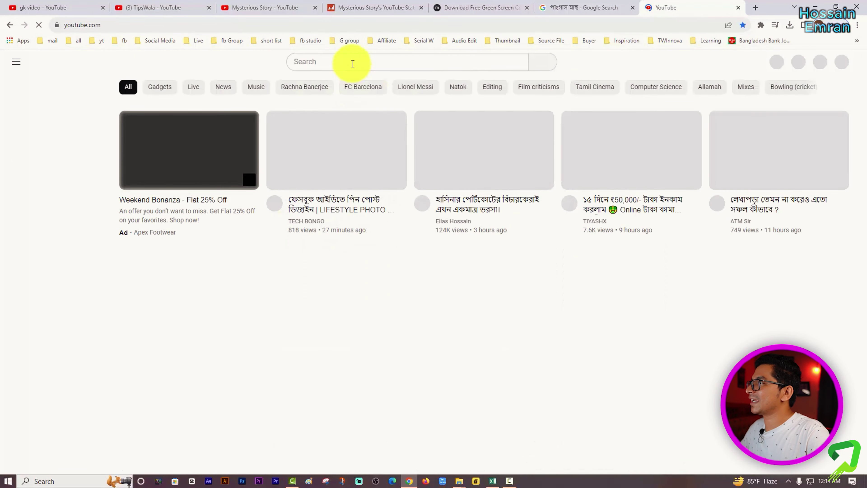
click(352, 62)
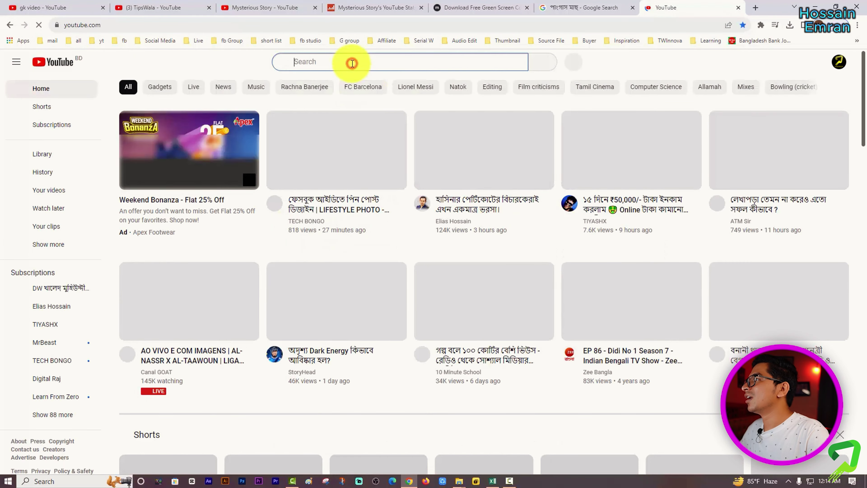
text(Green Screen Count Down)
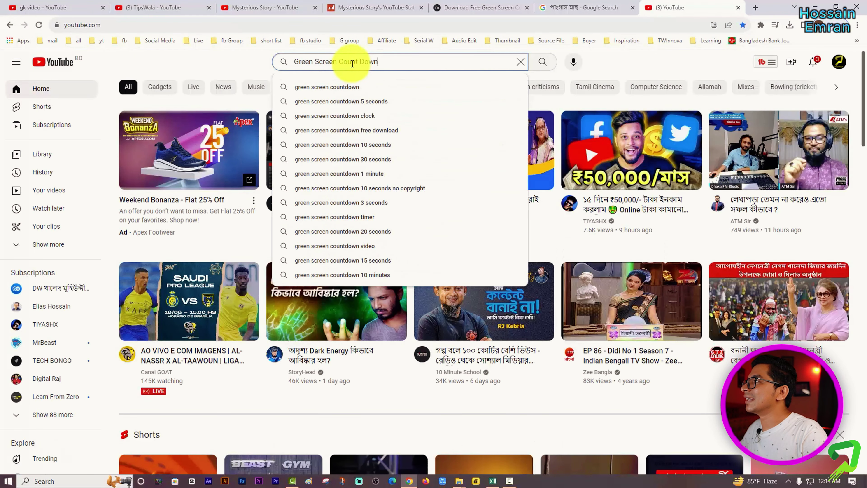
key(Return)
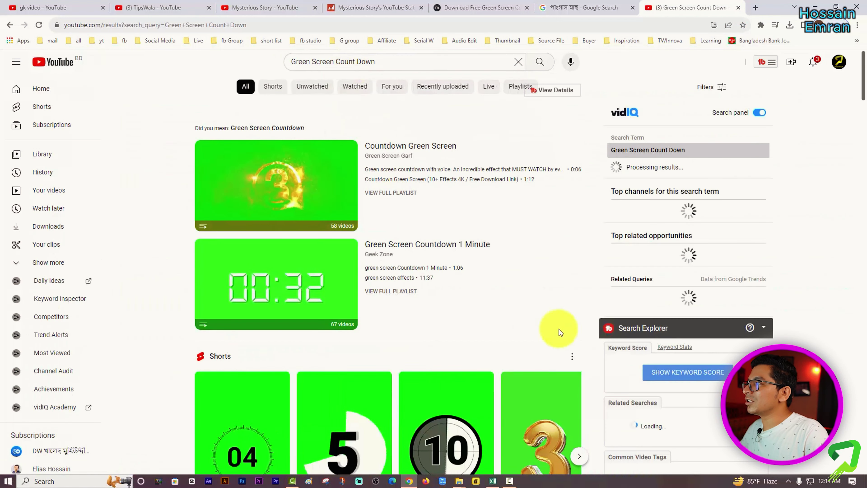
Step: Open the HD 5 seconds, 1 to 3 Countdown and One to five seconds timer videos in new tabs and preview the last one
scroll(434, 303, down, 5)
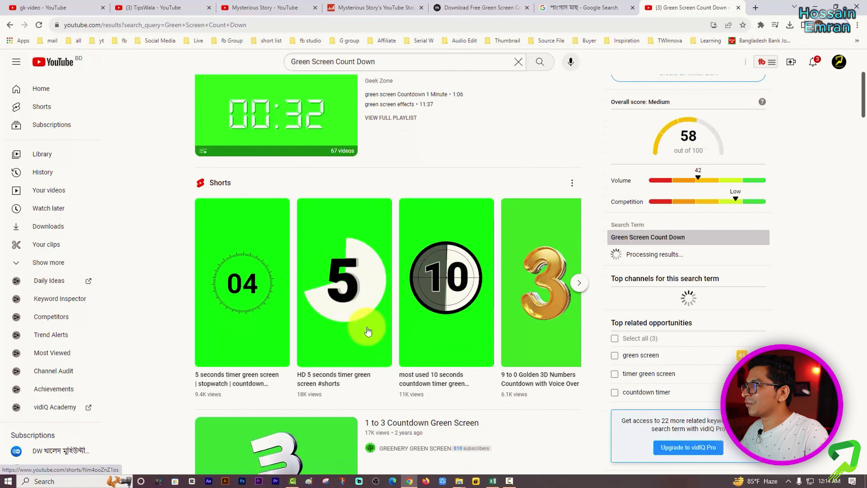
right_click(347, 305)
click(361, 311)
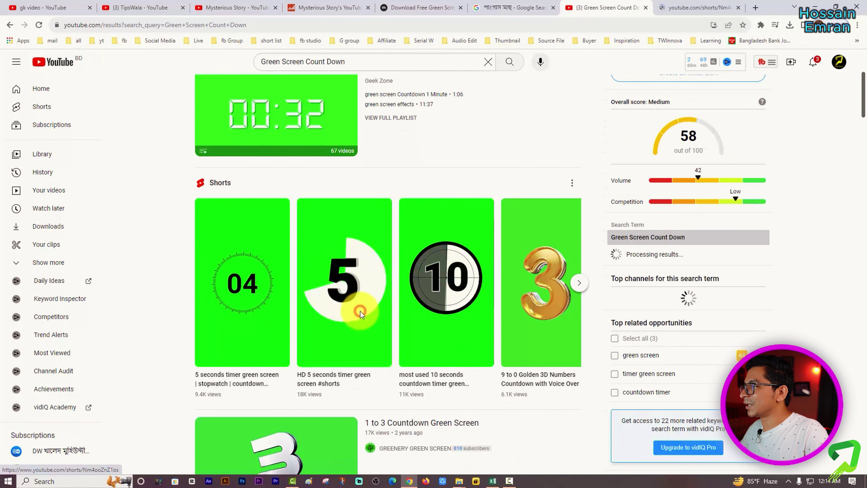
scroll(349, 324, down, 5)
right_click(292, 286)
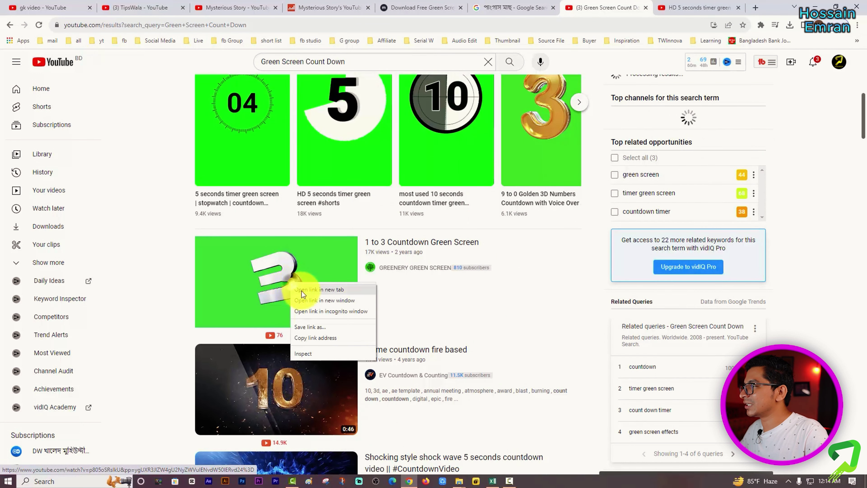
click(307, 291)
scroll(393, 364, down, 7)
scroll(412, 358, down, 2)
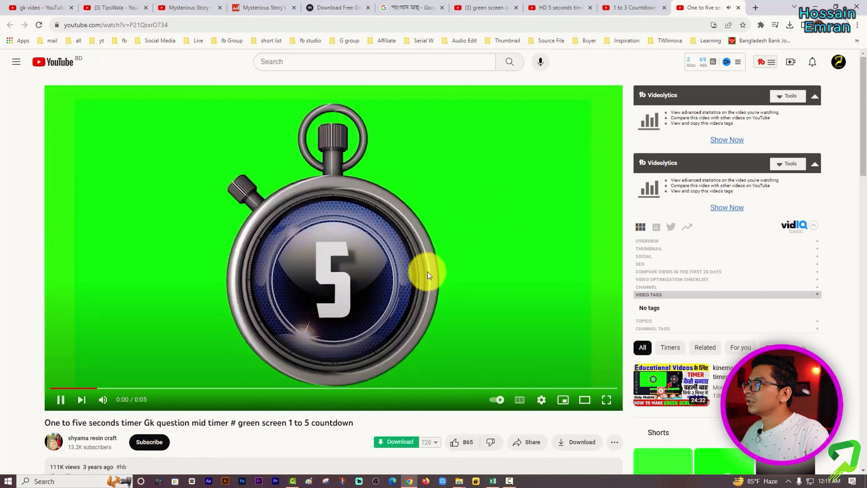
click(427, 272)
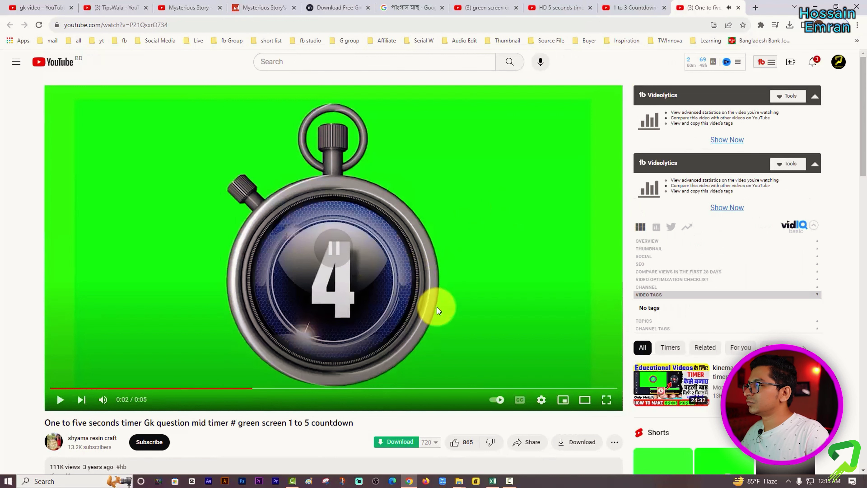
Step: Download the One to five seconds timer video as MP4 to Downloads, prefixing its file name with 01
scroll(428, 337, down, 4)
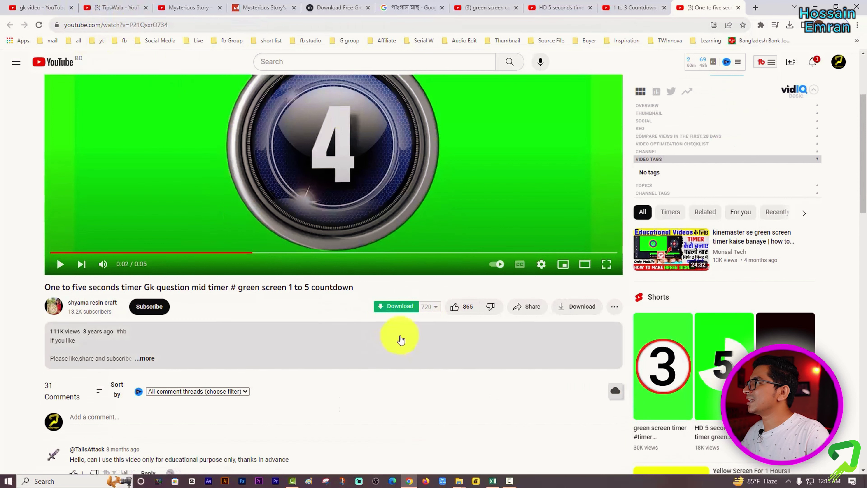
click(393, 313)
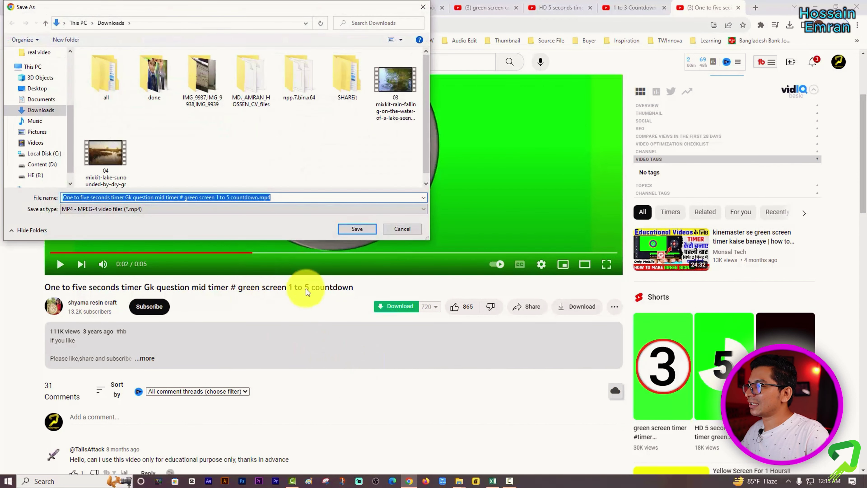
key(Home)
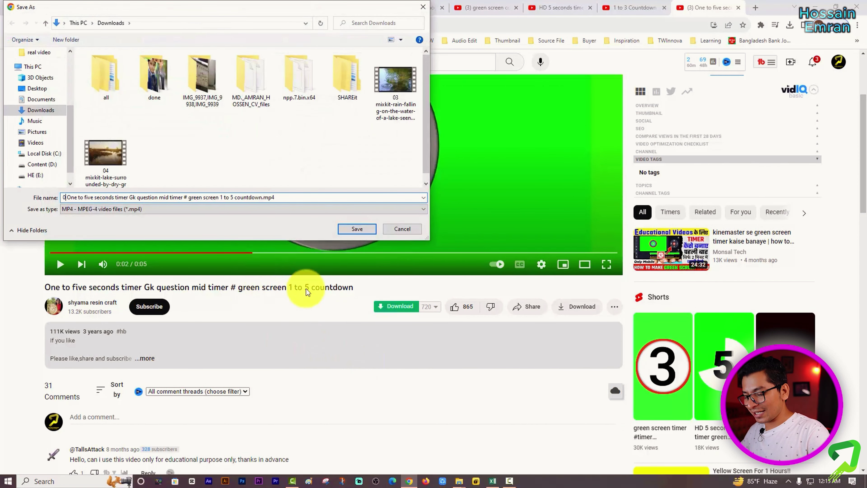
text(01)
key(Return)
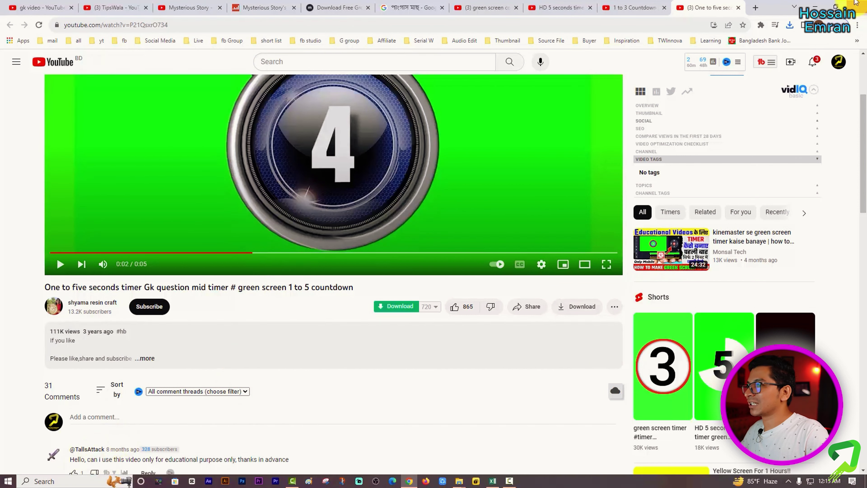
Step: Show the downloaded timer video in its folder and import it into Camtasia's clip bin
click(790, 25)
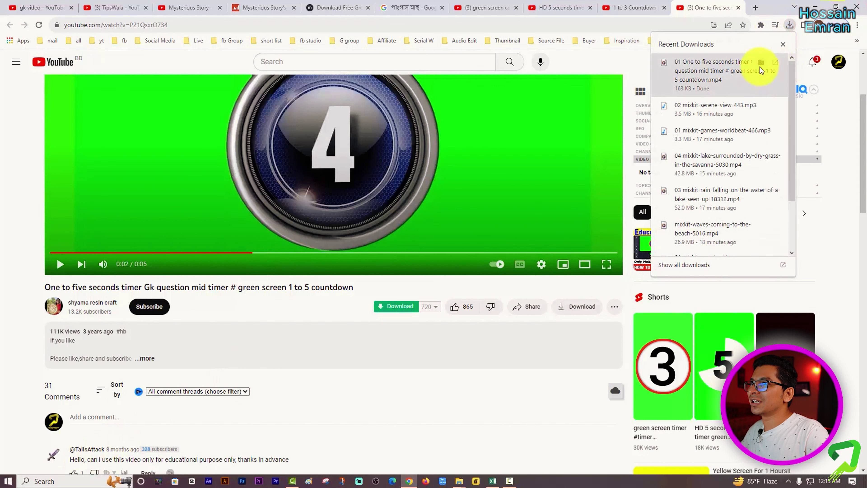
click(762, 62)
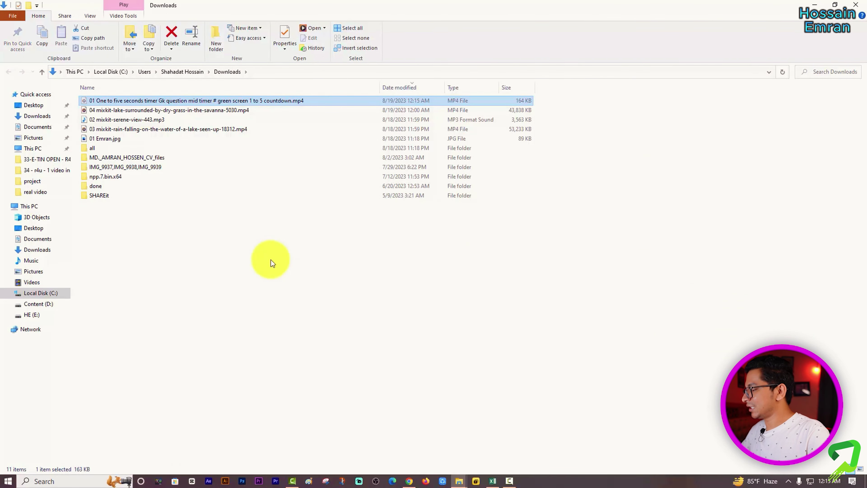
key(alt+Tab)
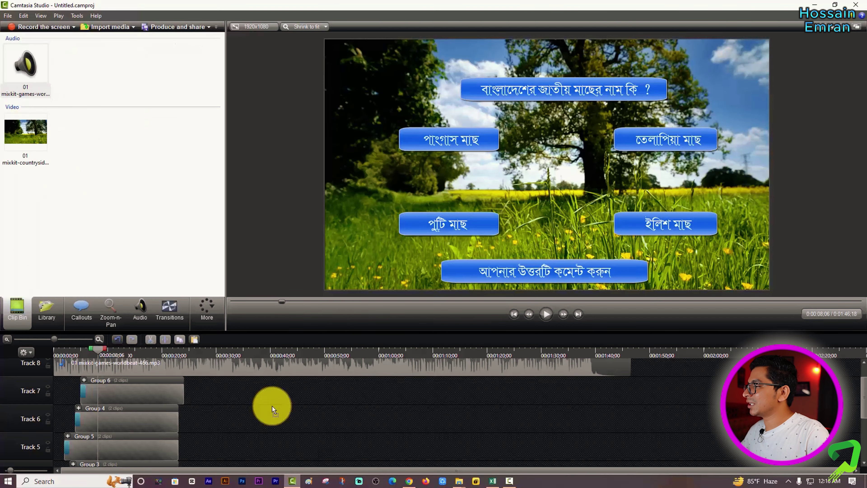
drag(273, 410, 109, 211)
scroll(319, 430, up, 1)
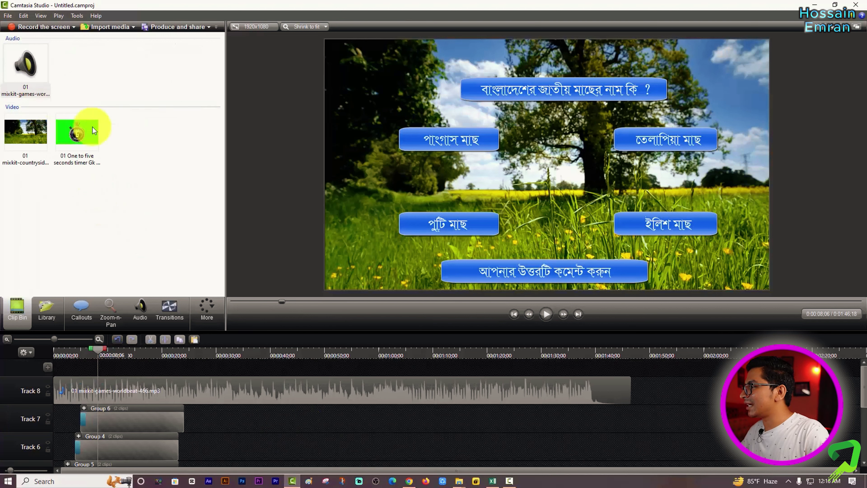
Step: Place the green-screen timer clip on Track 9 above the music, starting at about 0:00:06
drag(91, 127, 228, 417)
drag(228, 417, 113, 372)
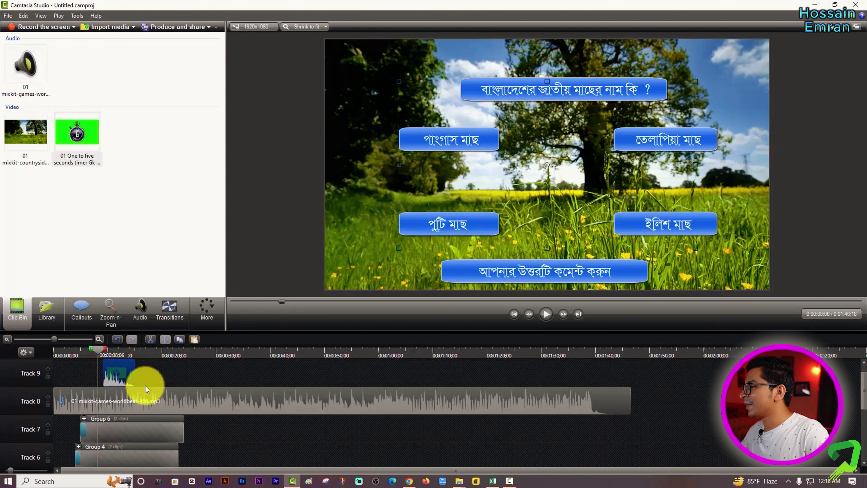
click(113, 395)
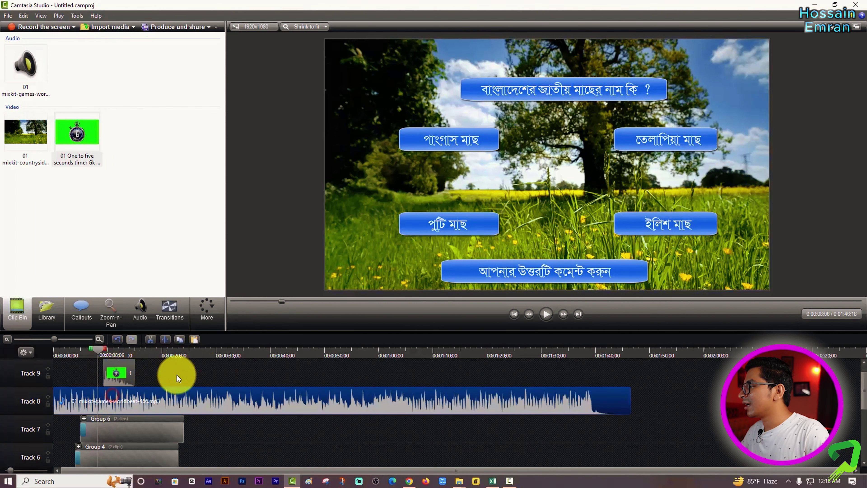
click(176, 375)
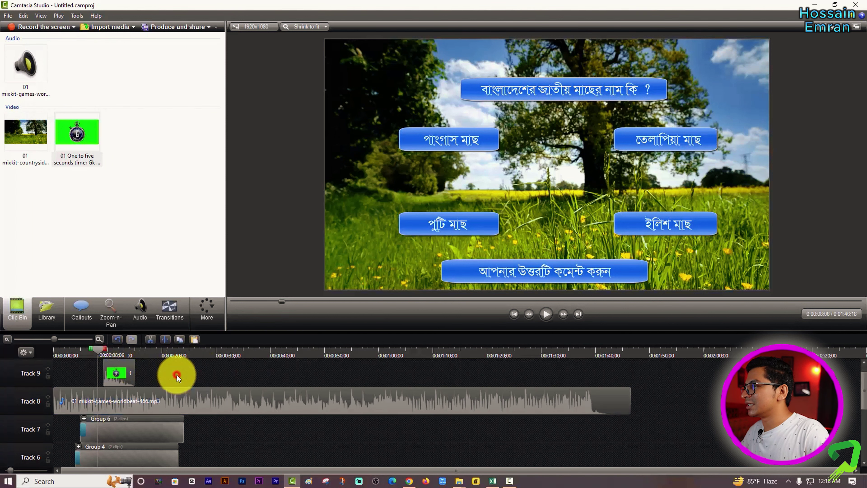
click(76, 355)
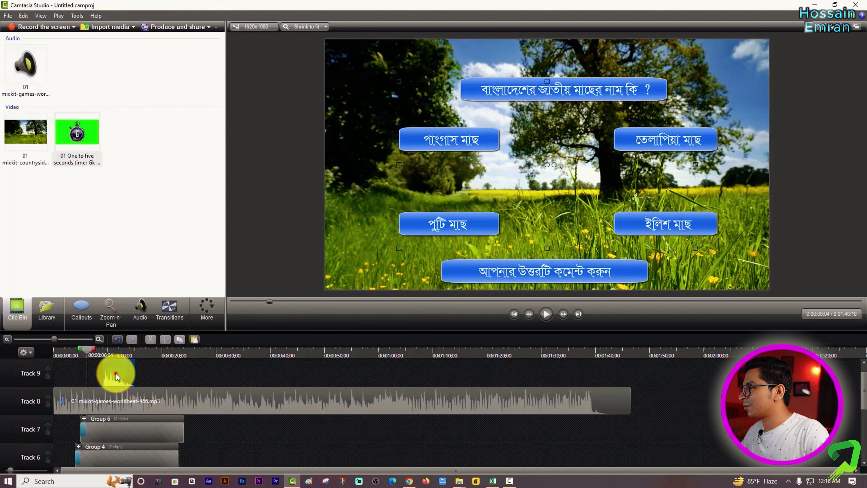
drag(116, 373, 99, 373)
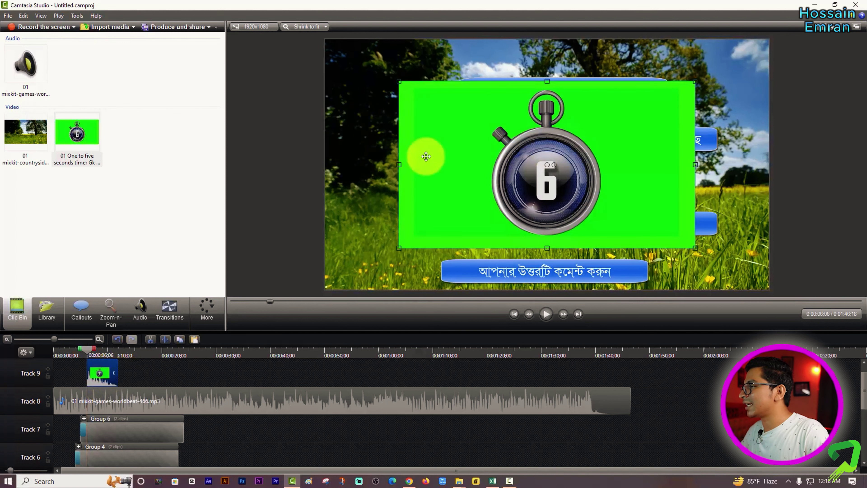
Step: Enable Remove a color on the green-screen timer clip and set its tolerance and softness to 0
click(206, 317)
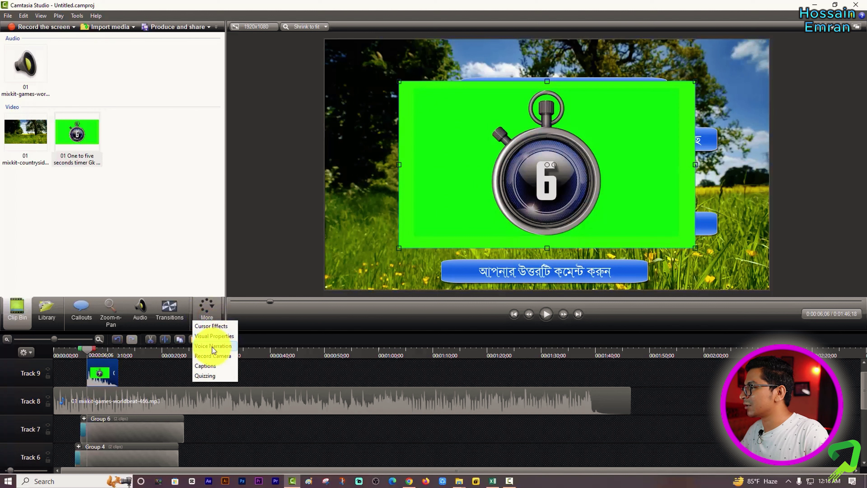
click(212, 337)
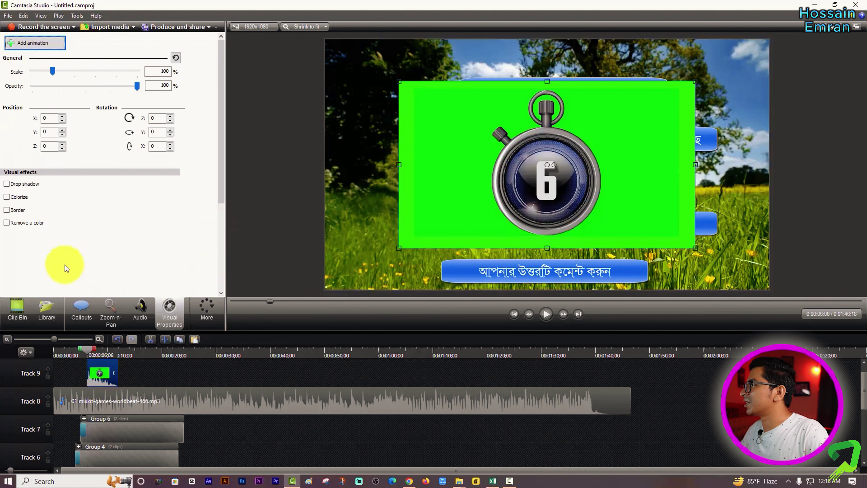
click(6, 223)
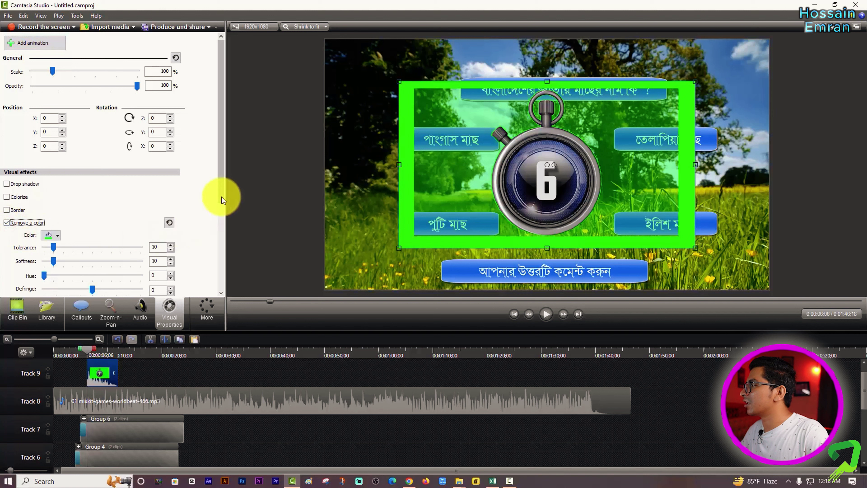
drag(222, 197, 221, 217)
click(58, 205)
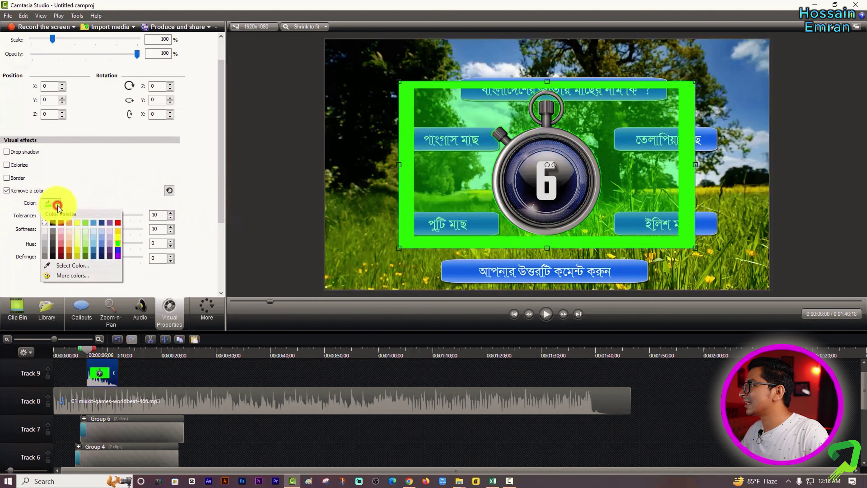
click(75, 265)
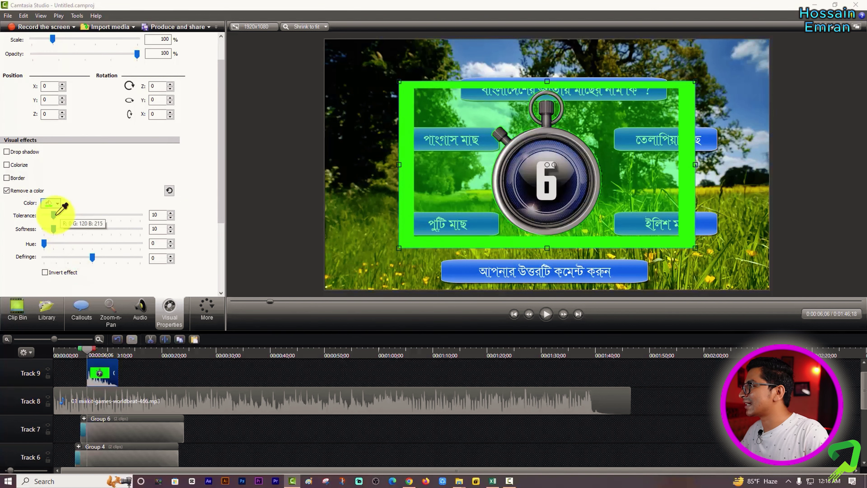
click(52, 200)
drag(53, 216, 10, 236)
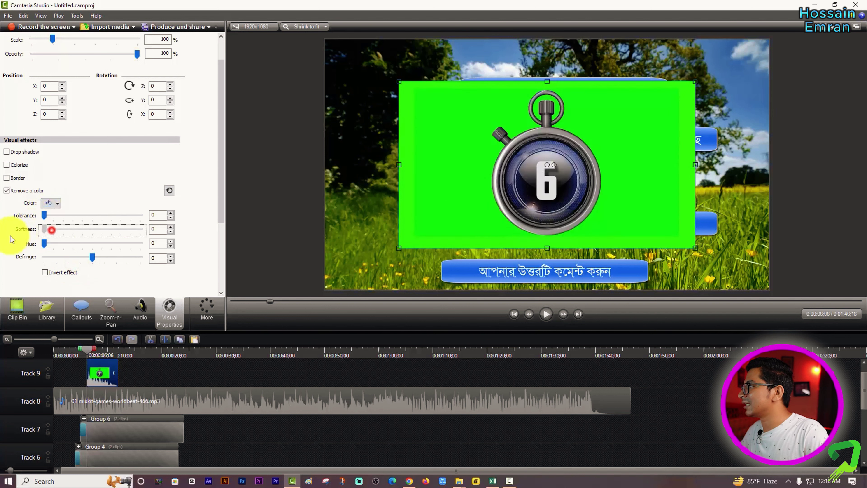
Step: Sample the timer clip's green background as the color to remove and set the tolerance to 34
click(52, 204)
click(66, 266)
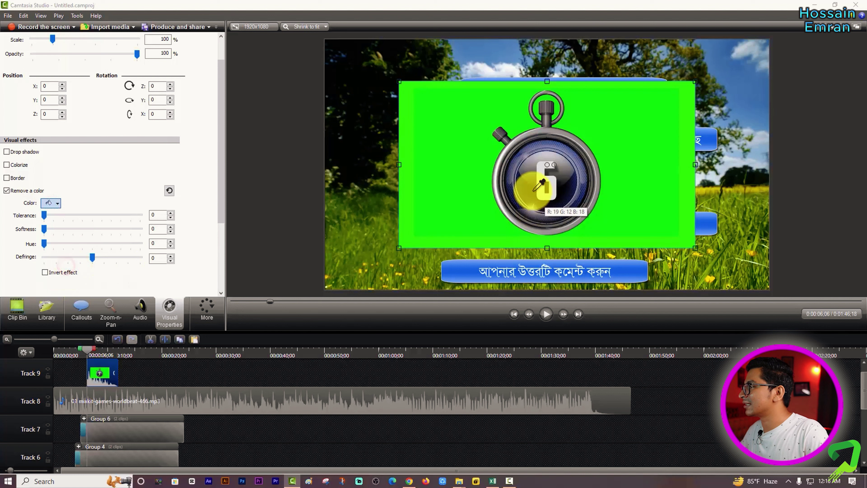
click(441, 156)
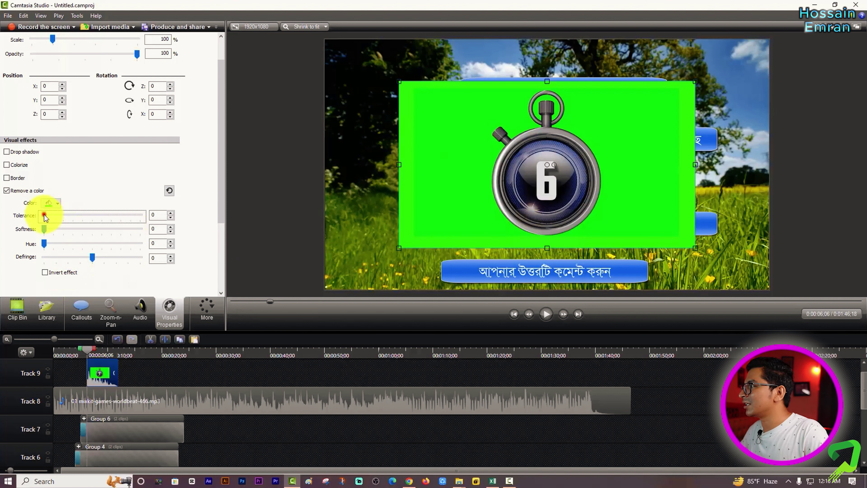
drag(44, 214, 58, 218)
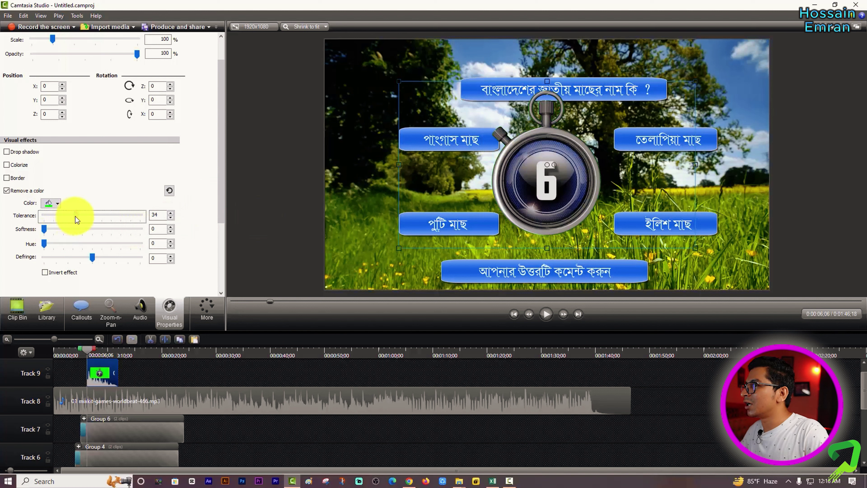
drag(76, 217, 75, 217)
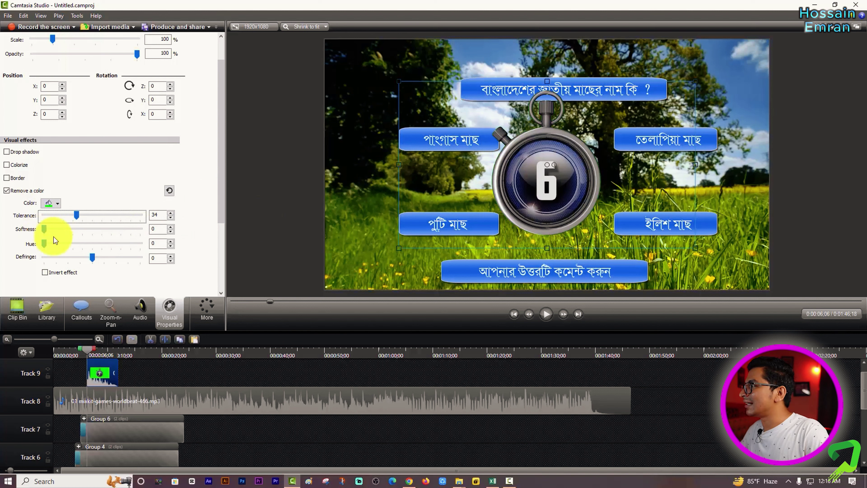
Step: Scale the timer clip to 94% and crop its empty margins on all four sides close around the stopwatch
click(254, 374)
click(106, 374)
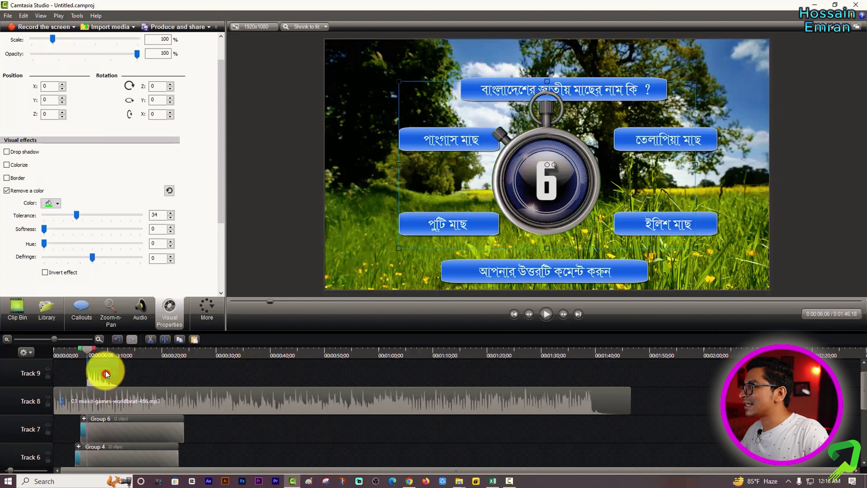
click(111, 352)
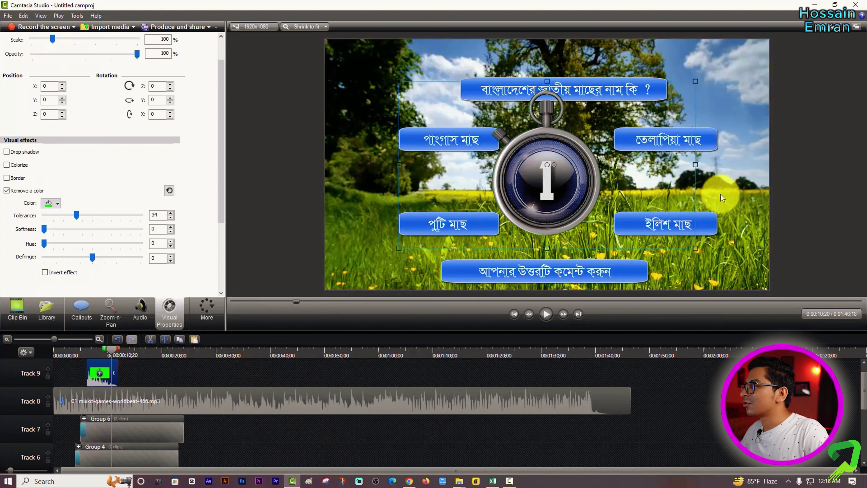
drag(401, 165, 451, 165)
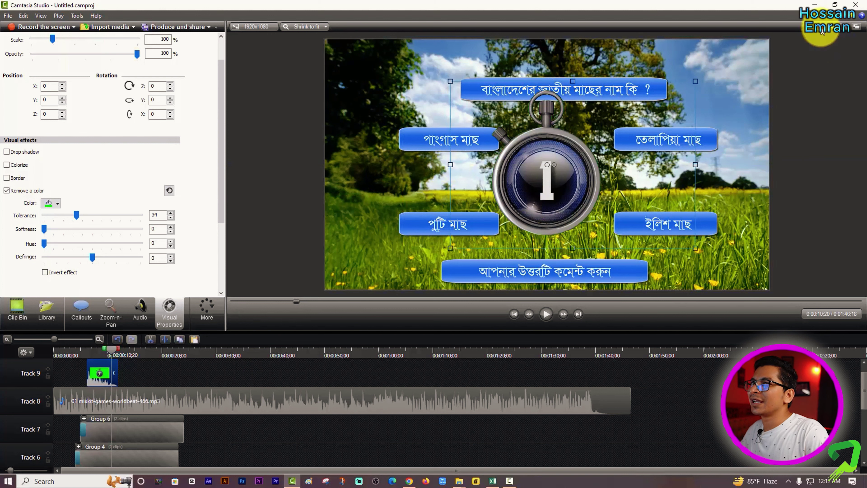
drag(705, 170, 692, 169)
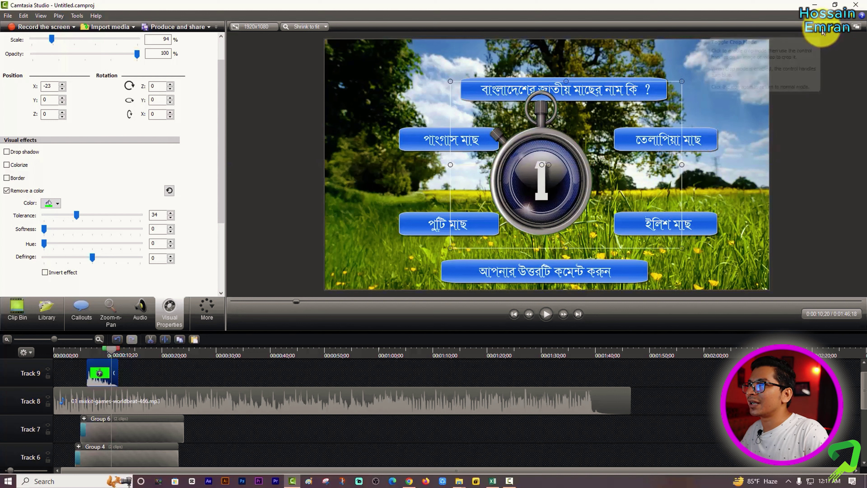
click(856, 27)
drag(684, 168, 615, 180)
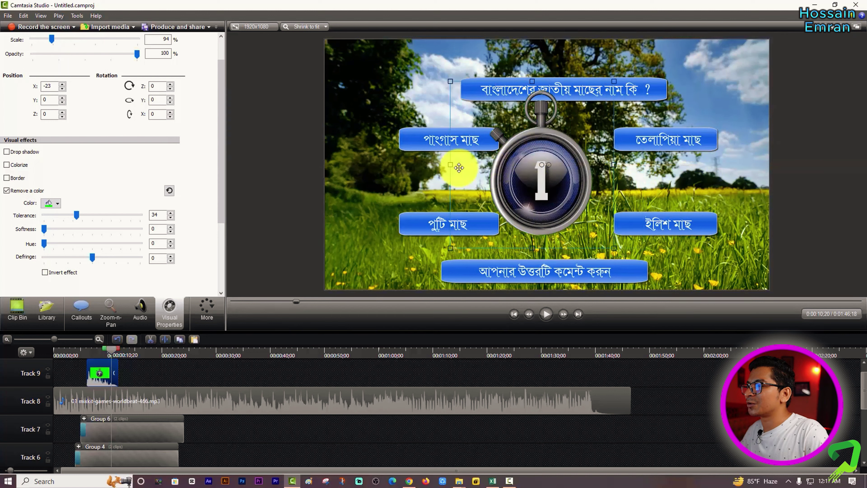
drag(449, 165, 465, 167)
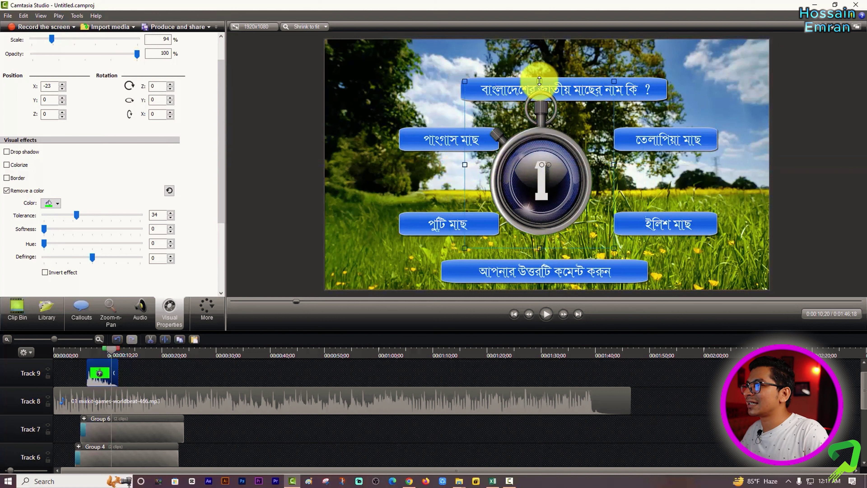
mouse_move(539, 81)
mouse_down()
mouse_move(539, 98)
mouse_move(541, 87)
mouse_up()
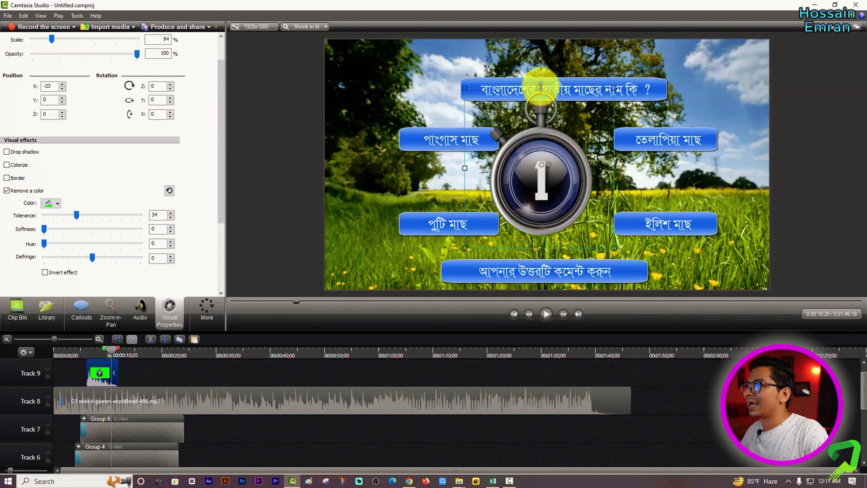
drag(540, 248, 543, 242)
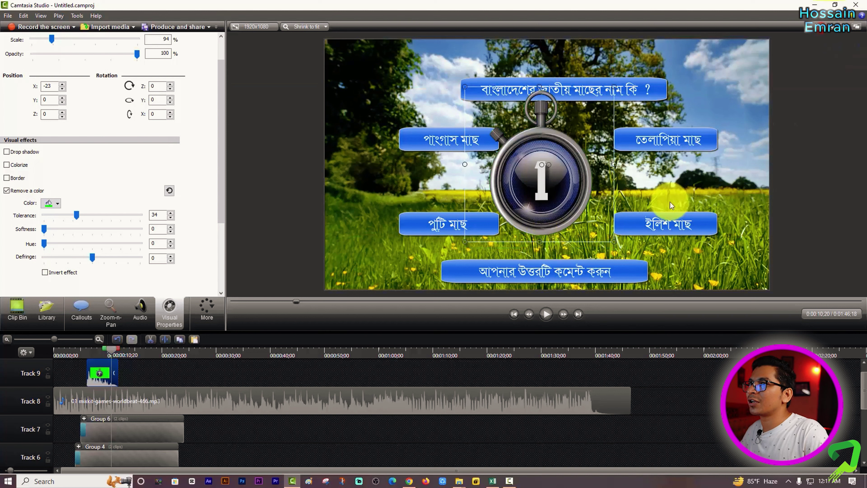
Step: Shrink the stopwatch to 41% and place it between the answer banners at about X 21, Y -26
drag(601, 190, 587, 173)
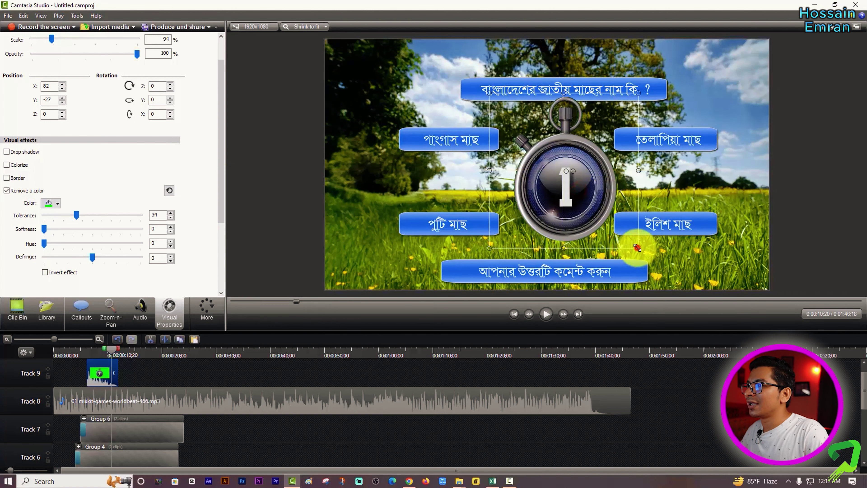
drag(616, 223, 577, 197)
drag(568, 193, 567, 197)
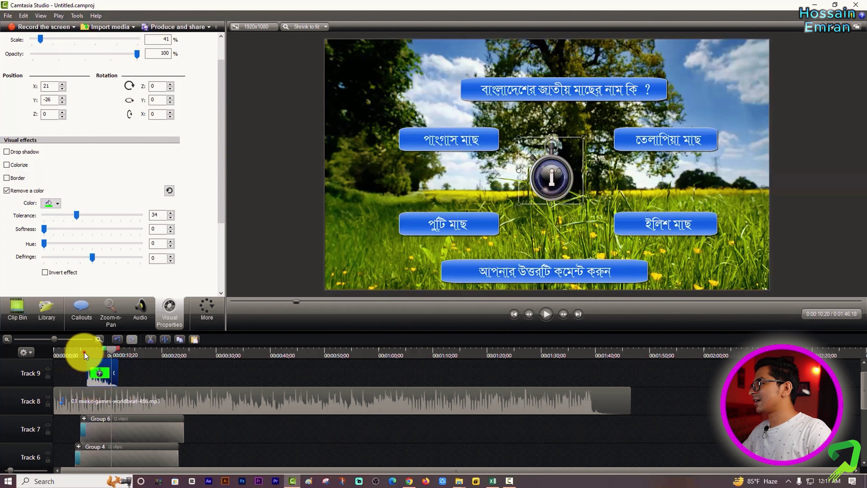
Step: Preview the video from the beginning and shift the timer clip on Track 9 to start at about 0:00:07
drag(103, 368, 113, 368)
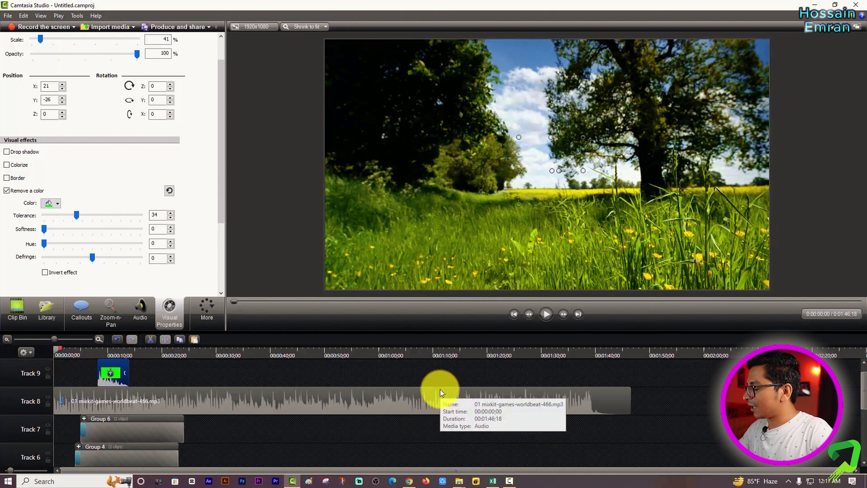
key(XF86AudioRaiseVolume)
click(512, 375)
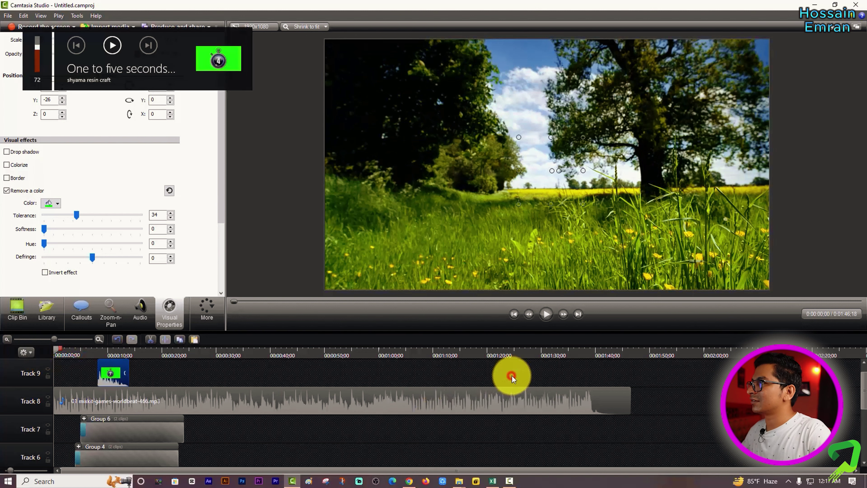
click(548, 314)
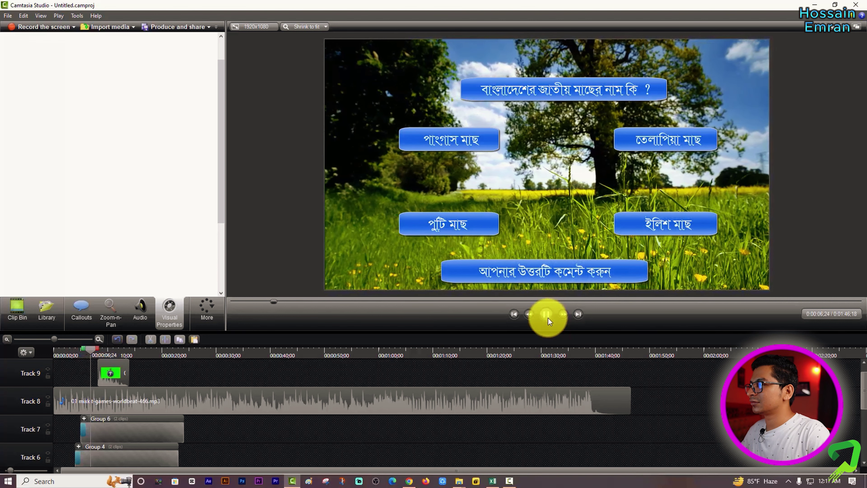
click(548, 317)
click(104, 358)
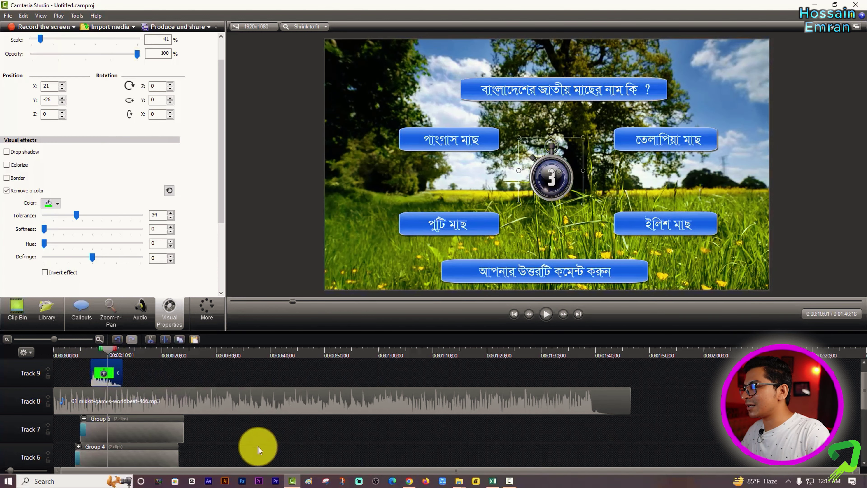
Step: Add audio points to the music on Track 8 at 0:00:05;28 and 0:00:06;29, around the timer clip's start
scroll(258, 447, up, 3)
click(330, 410)
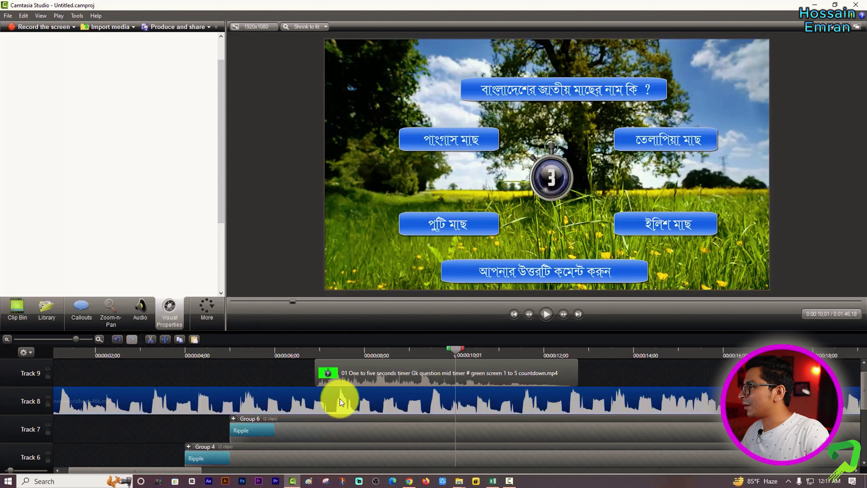
click(140, 310)
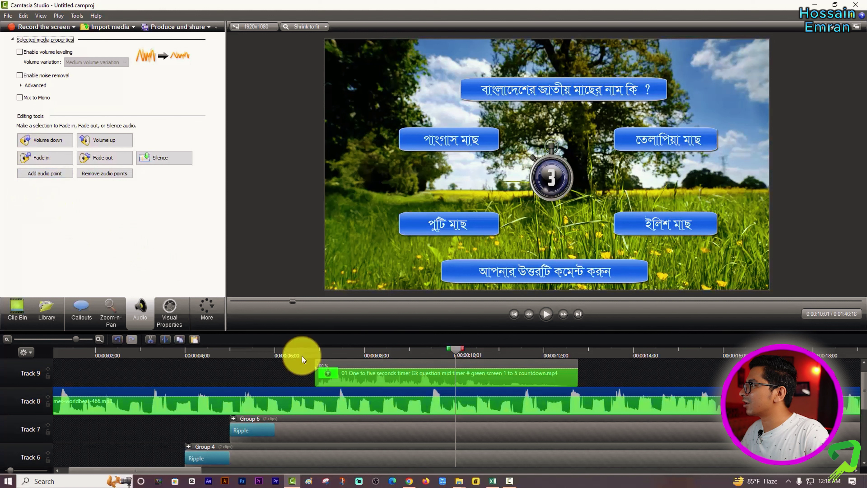
click(314, 352)
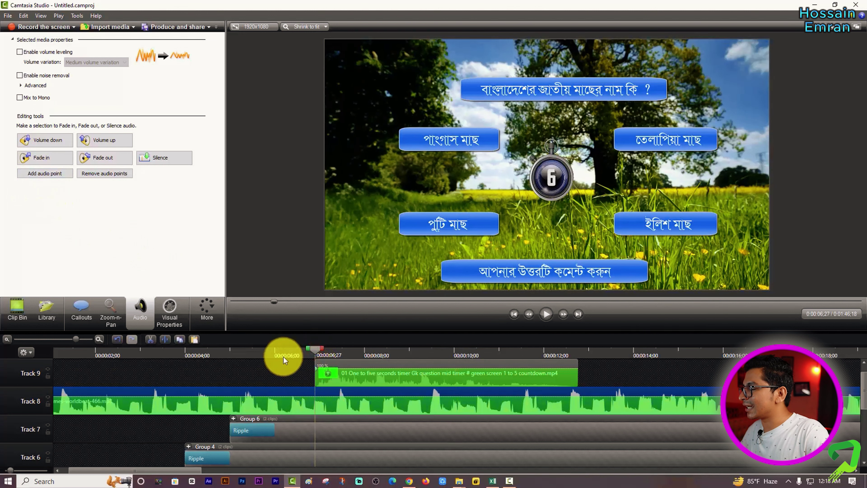
drag(282, 354, 288, 357)
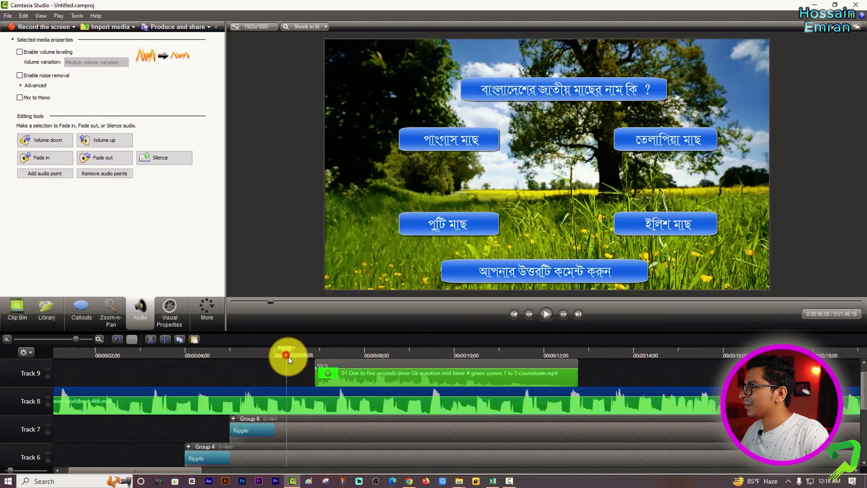
click(271, 352)
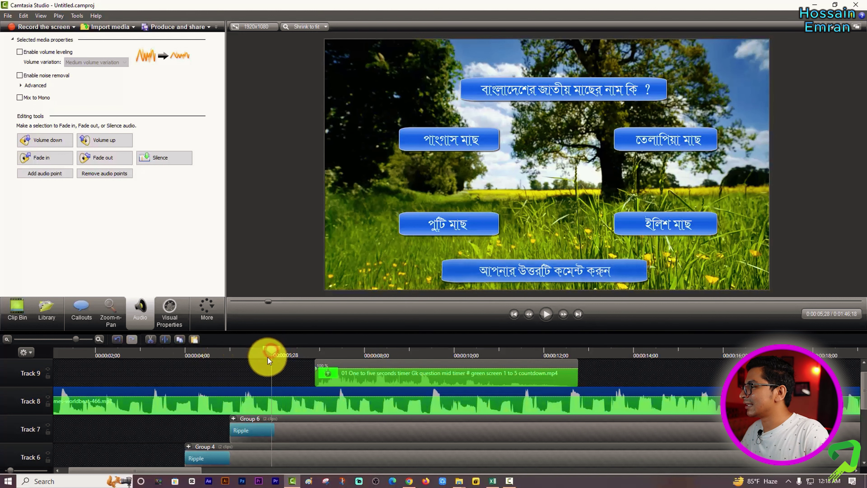
click(44, 175)
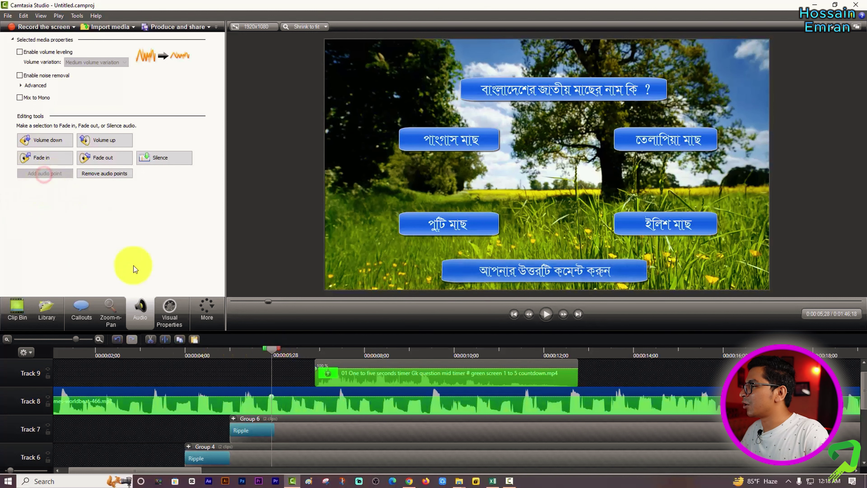
click(318, 354)
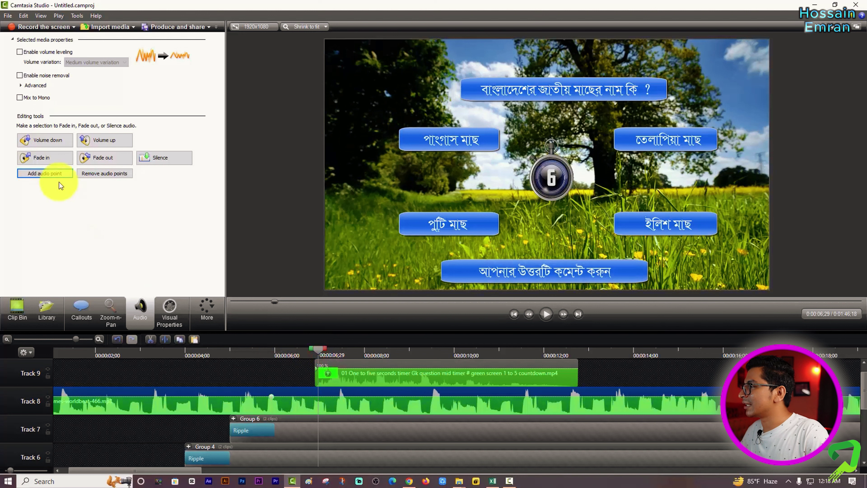
click(56, 175)
Step: Add music audio points at 0:00:12;25 and 0:00:13;15 and lower the volume under the timer clip to 20%
click(583, 352)
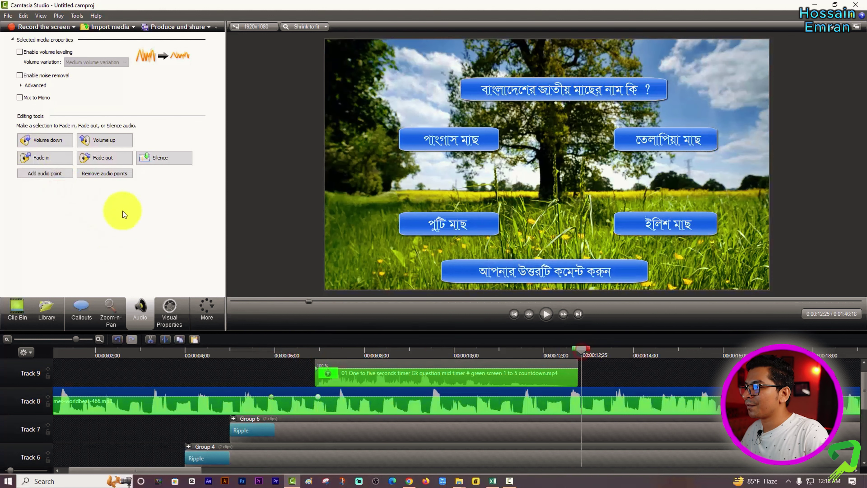
click(67, 177)
click(612, 354)
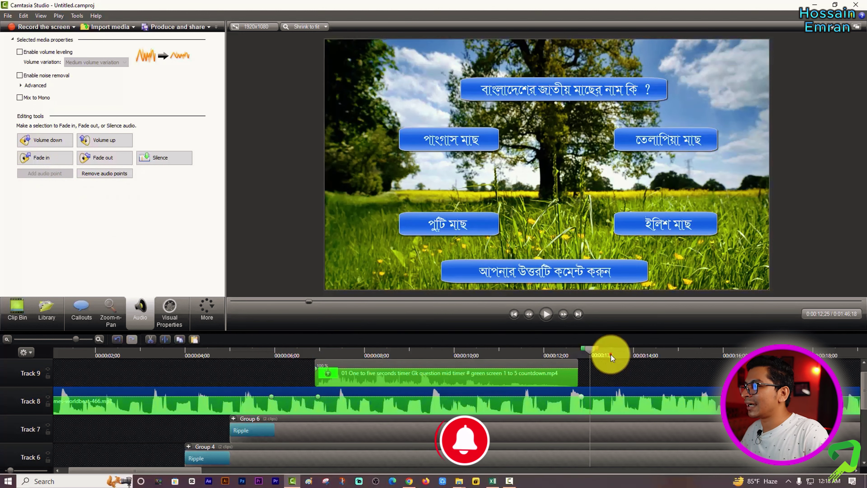
click(66, 174)
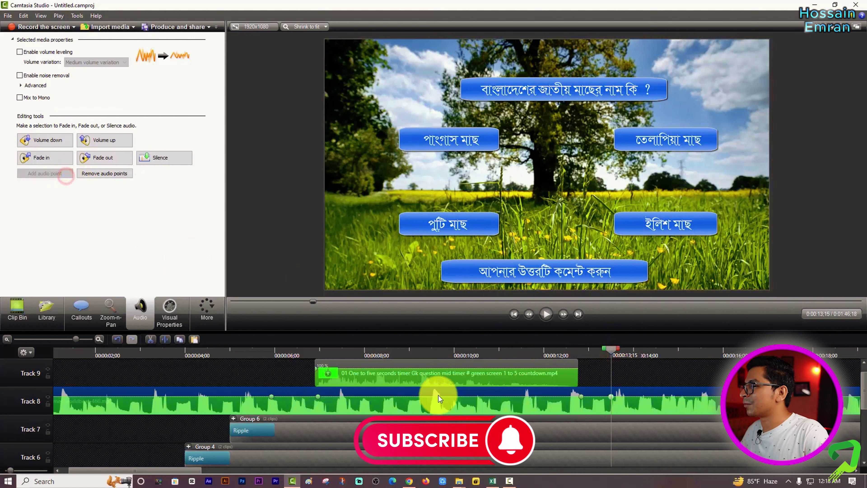
drag(436, 395, 437, 411)
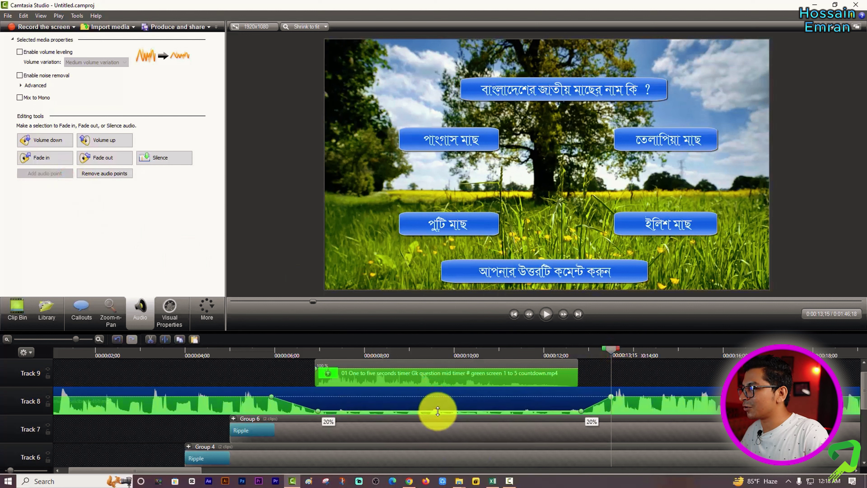
Step: Preview the video from the beginning to check the lowered music under the countdown, stopping at 0:00:13;15
click(65, 354)
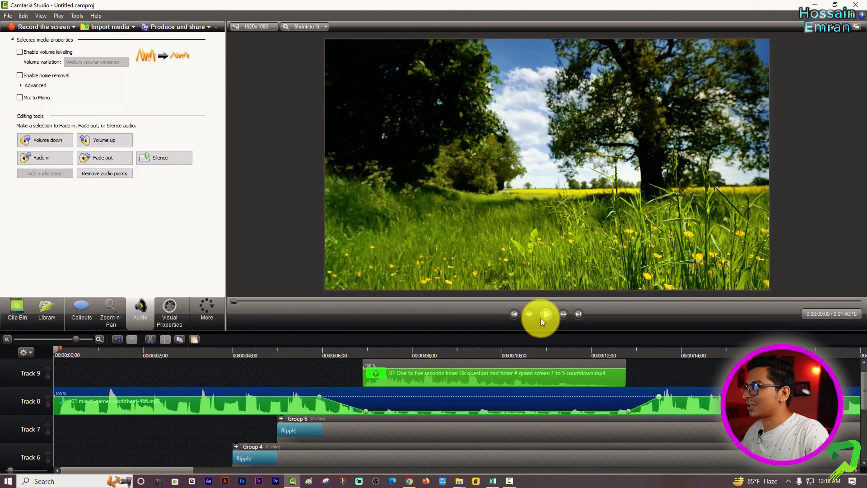
click(541, 319)
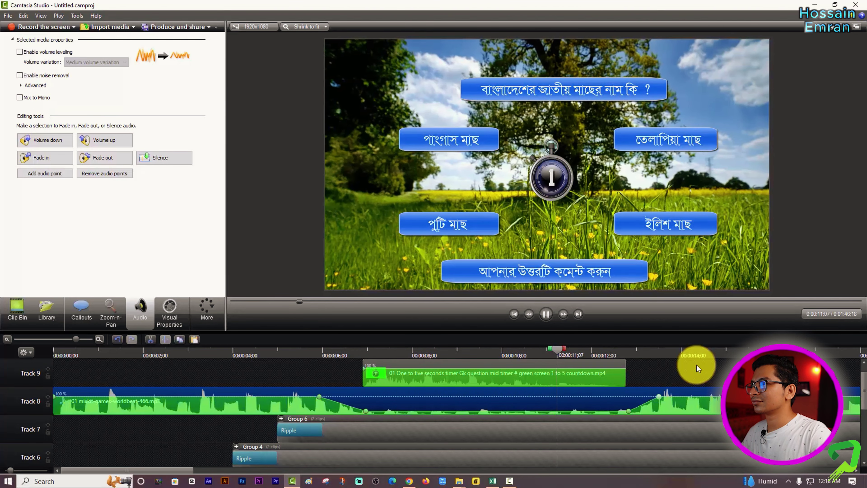
key(space)
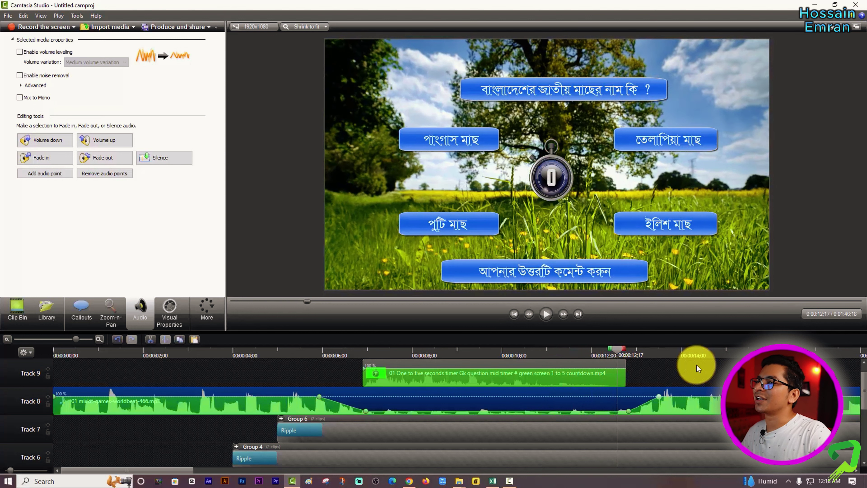
key(space)
key(space)
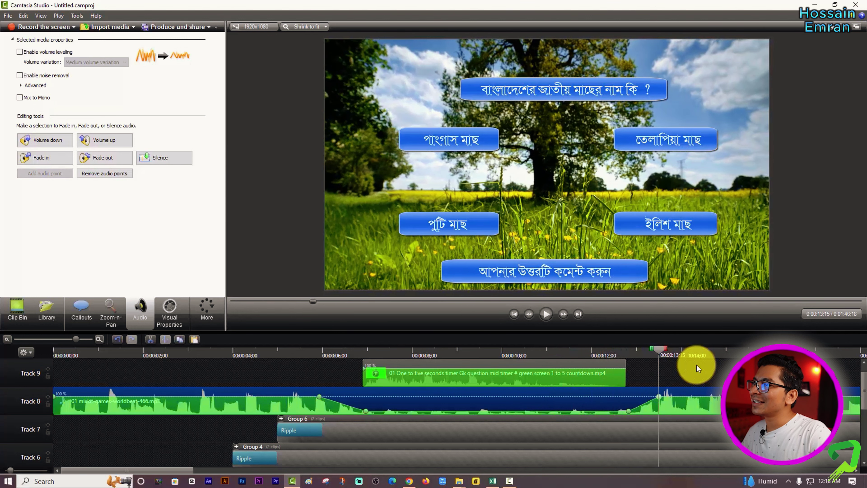
click(679, 363)
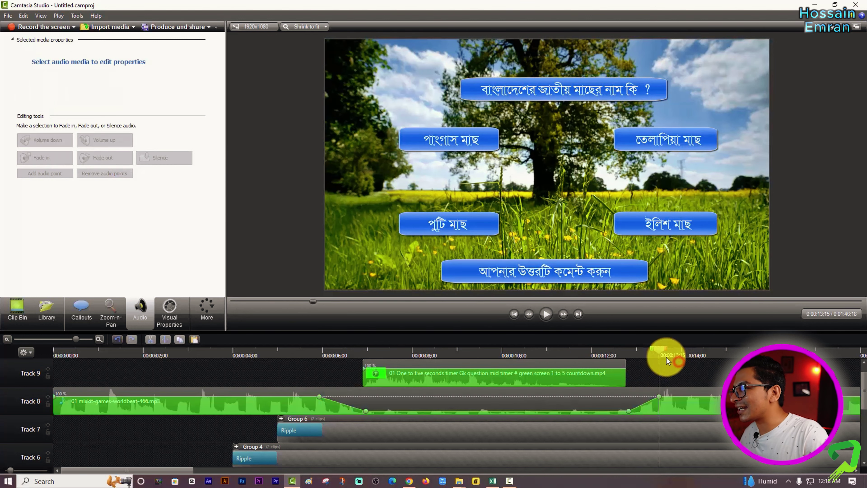
scroll(667, 359, down, 3)
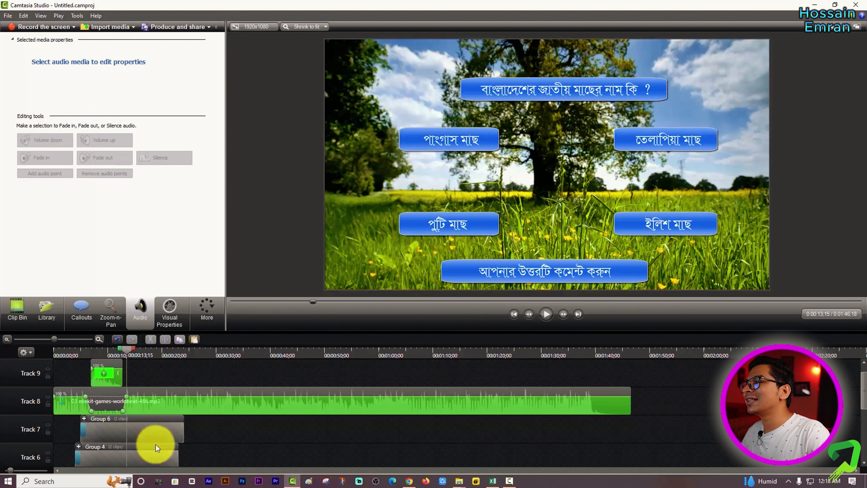
click(16, 310)
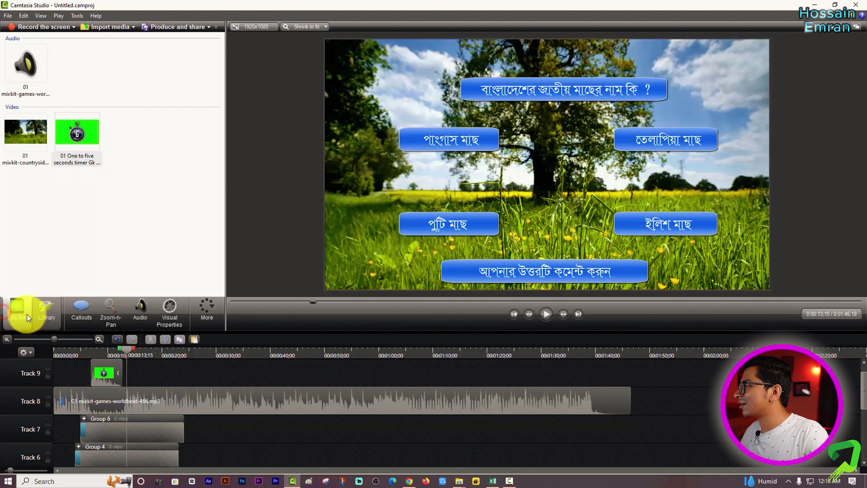
click(75, 308)
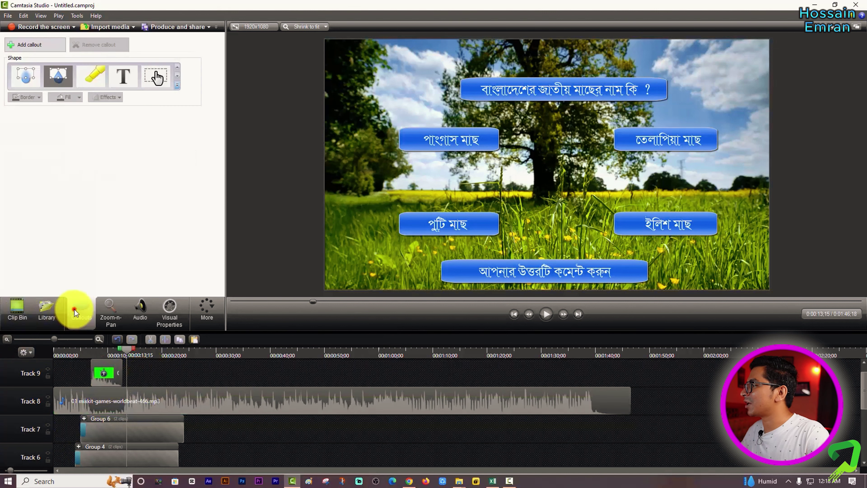
click(177, 85)
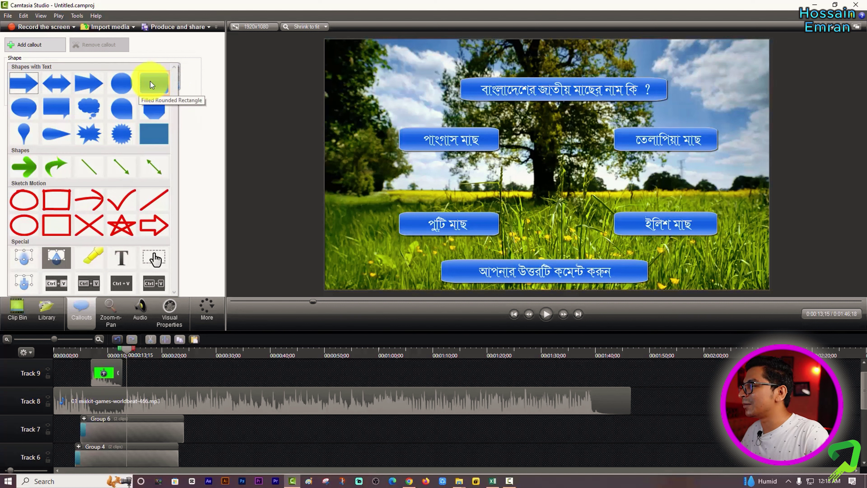
click(137, 434)
Step: Duplicate the ইলিশ মাছ answer banner group onto Track 9 after the timer clip, starting at 0:00:13;15
scroll(234, 424, down, 1)
scroll(234, 424, down, 3)
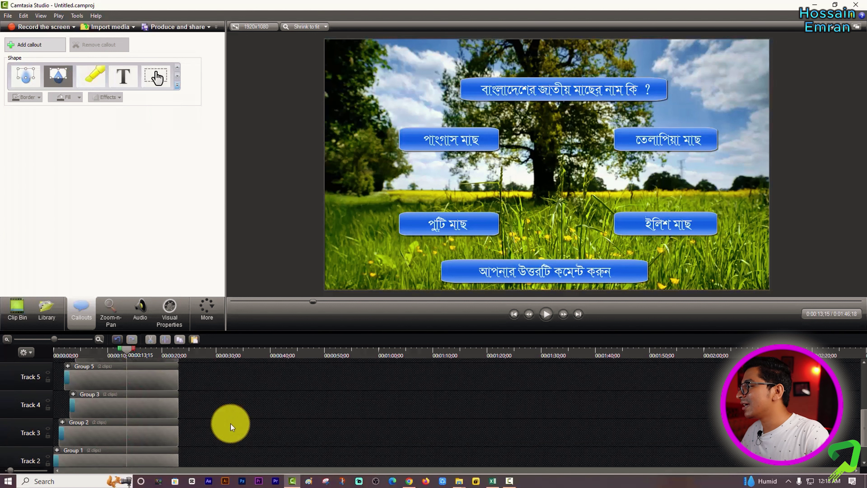
click(112, 433)
click(127, 401)
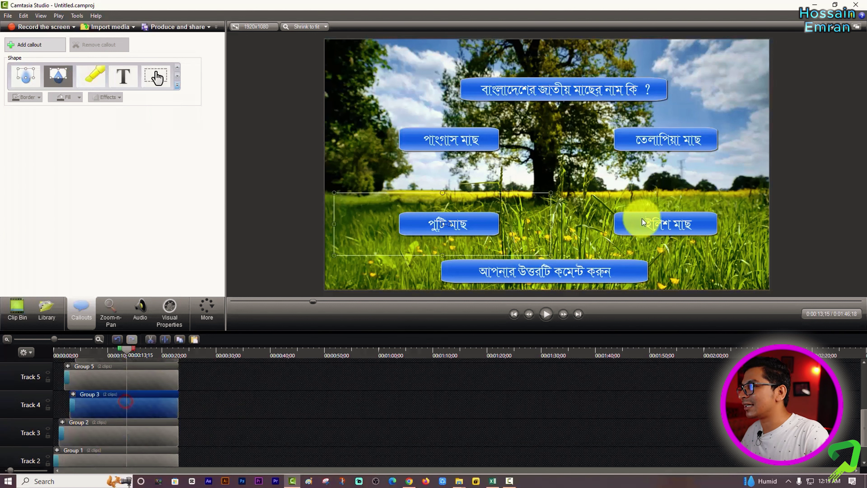
click(643, 220)
scroll(319, 400, up, 2)
scroll(221, 421, down, 3)
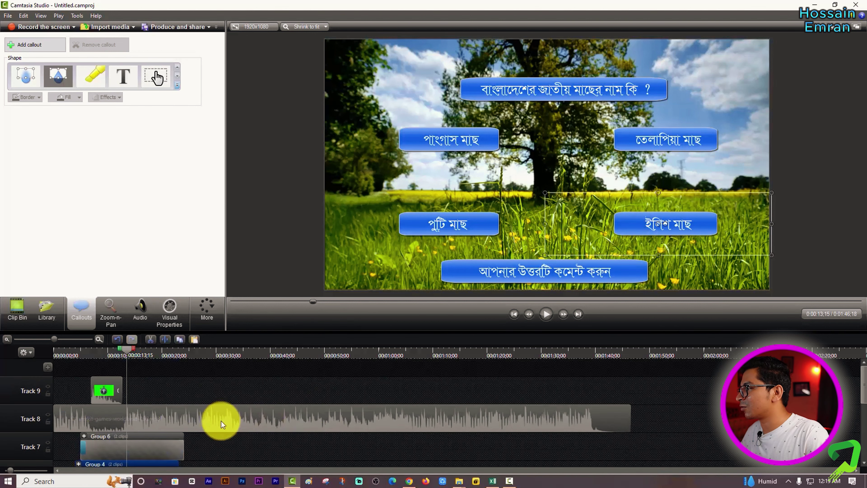
scroll(203, 428, up, 4)
scroll(166, 408, up, 2)
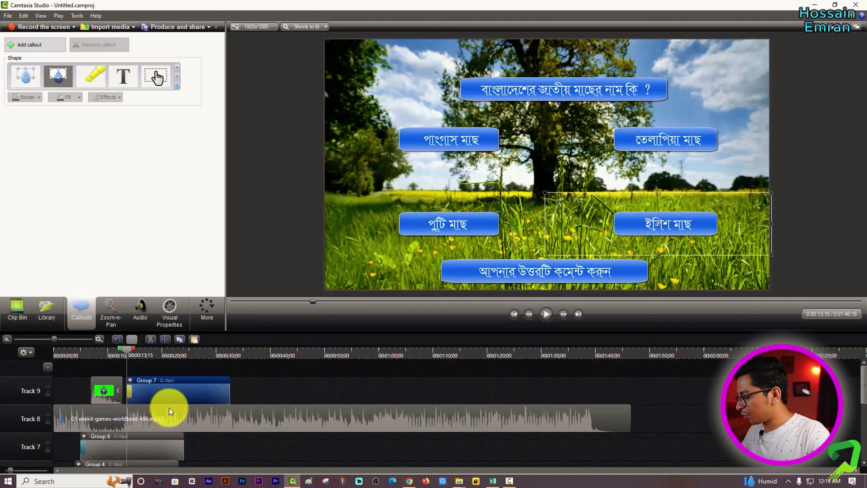
Step: Remove the transition from the start of the duplicated answer group on Track 9
click(132, 393)
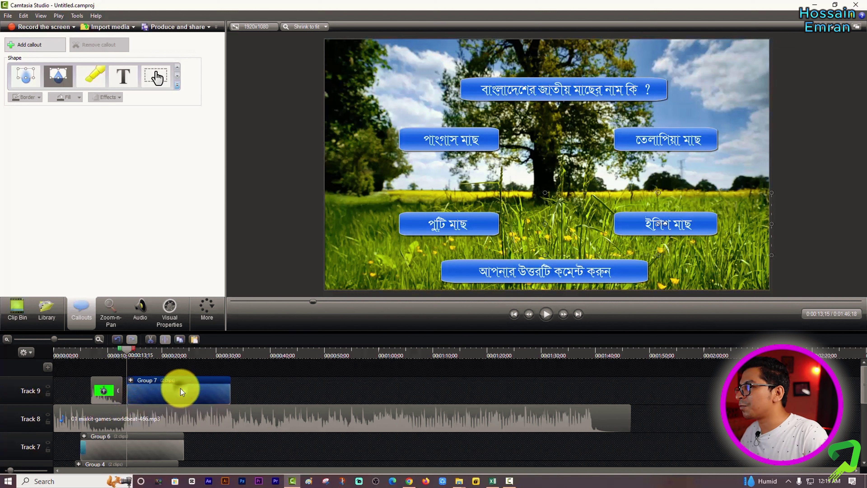
right_click(180, 388)
click(169, 393)
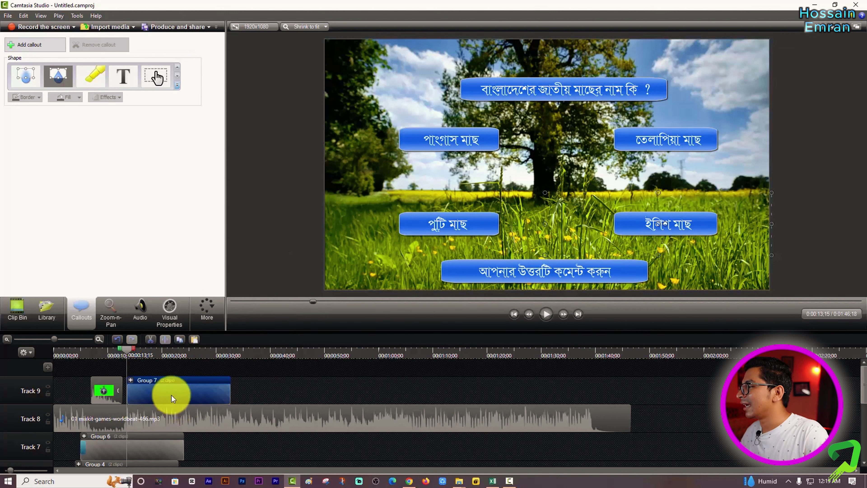
right_click(164, 398)
Step: Change the fill of the rounded rectangle inside the duplicated ইলিশ মাছ group to yellow and preview the color change
click(133, 383)
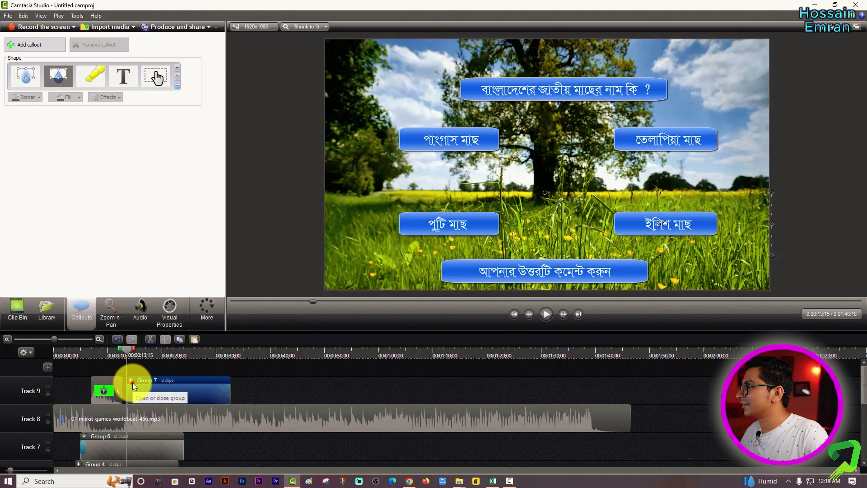
click(179, 391)
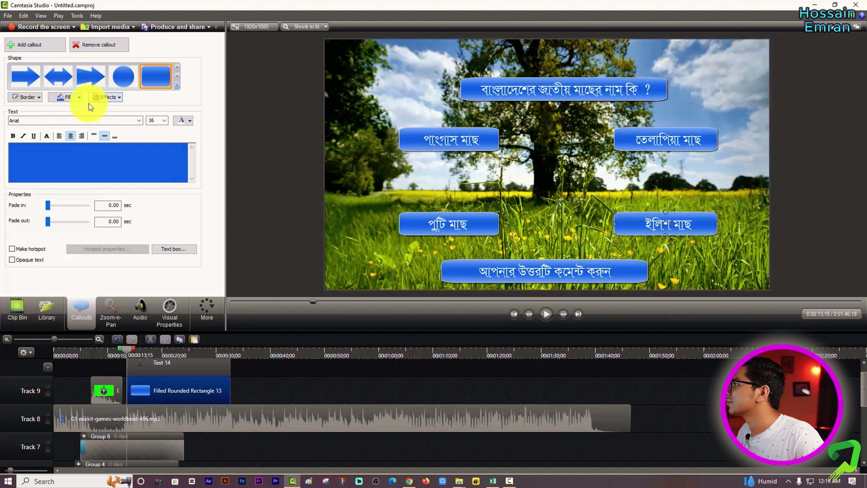
click(78, 98)
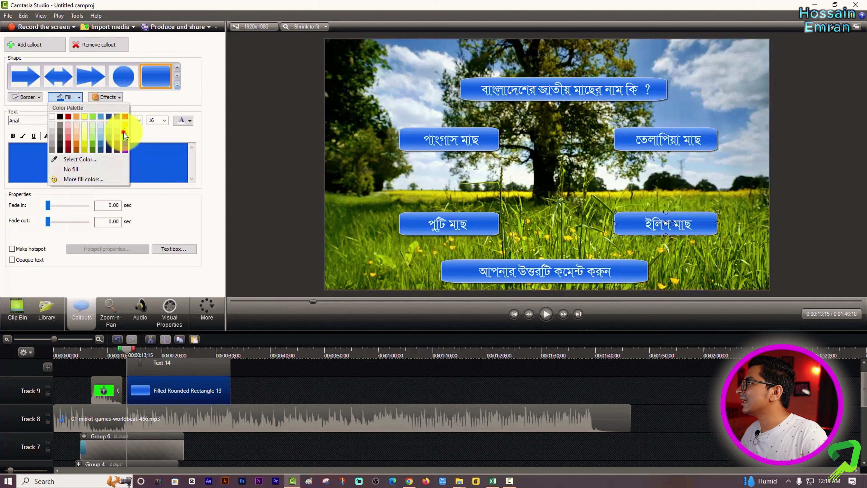
click(124, 134)
click(79, 98)
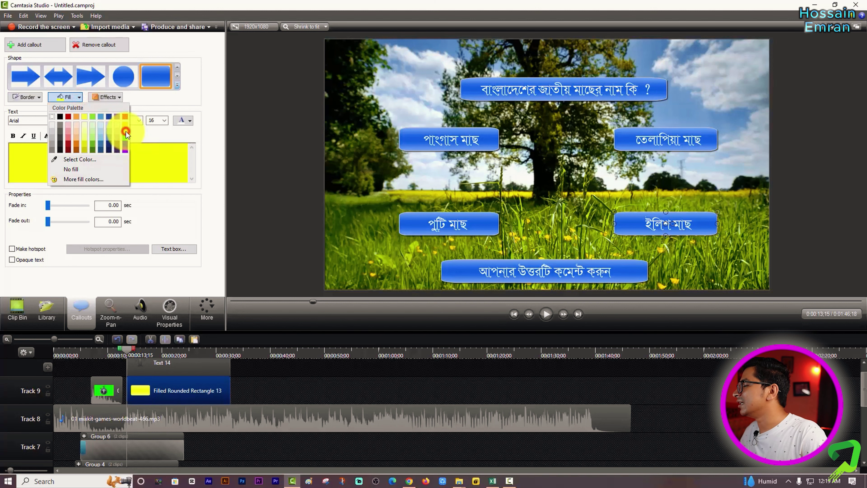
key(space)
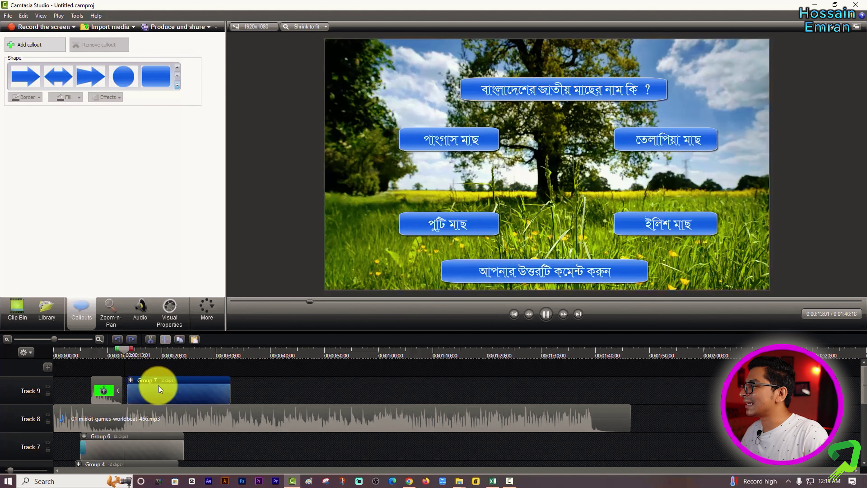
key(space)
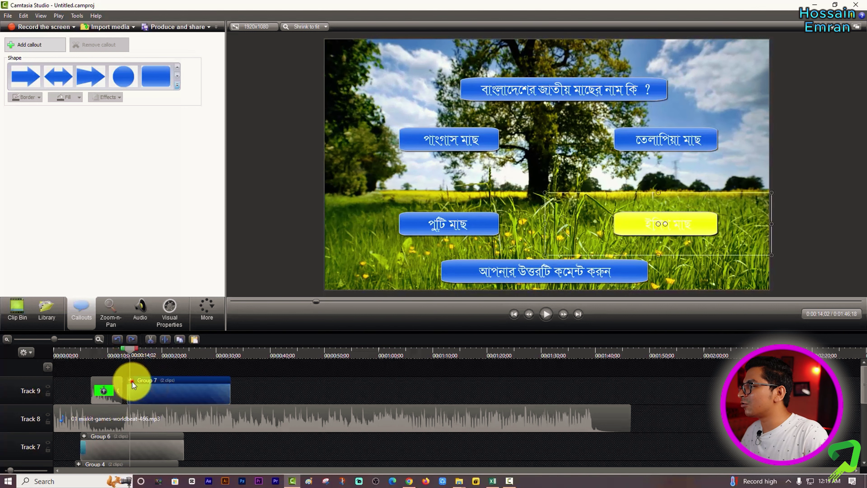
Step: Set the ইলিশ মাছ text in the duplicated Track 9 group to black and collapse the group
click(131, 380)
click(169, 372)
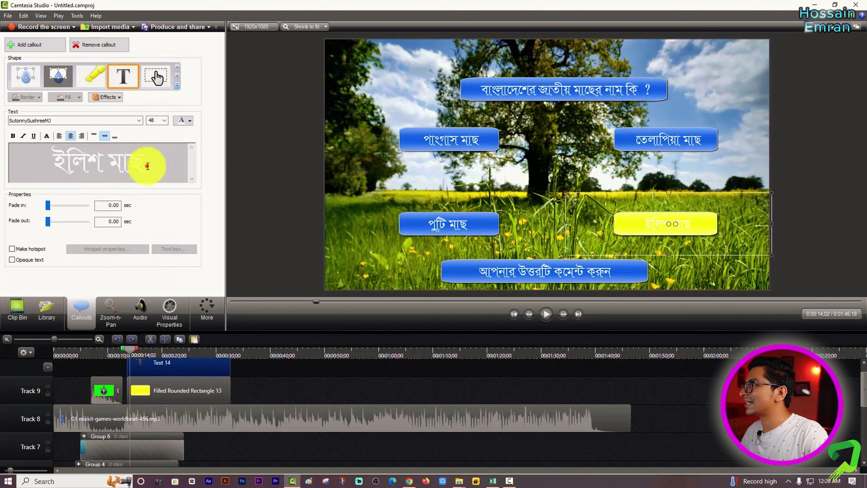
triple_click(154, 162)
click(193, 121)
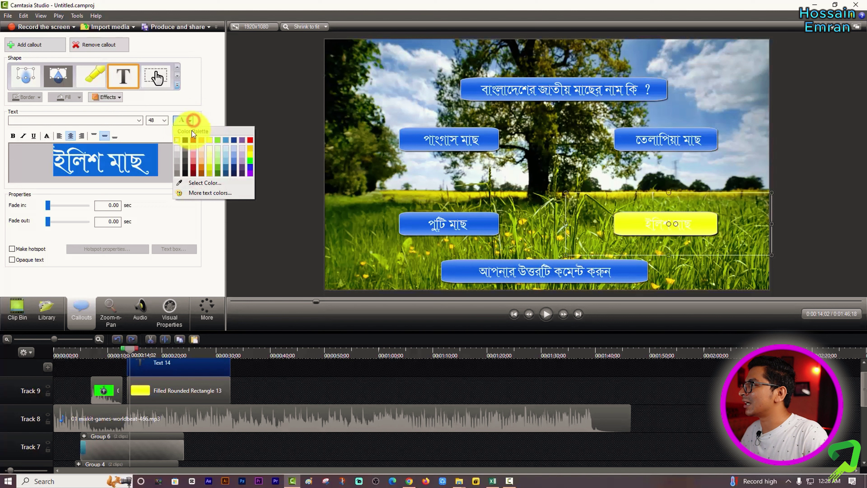
click(184, 141)
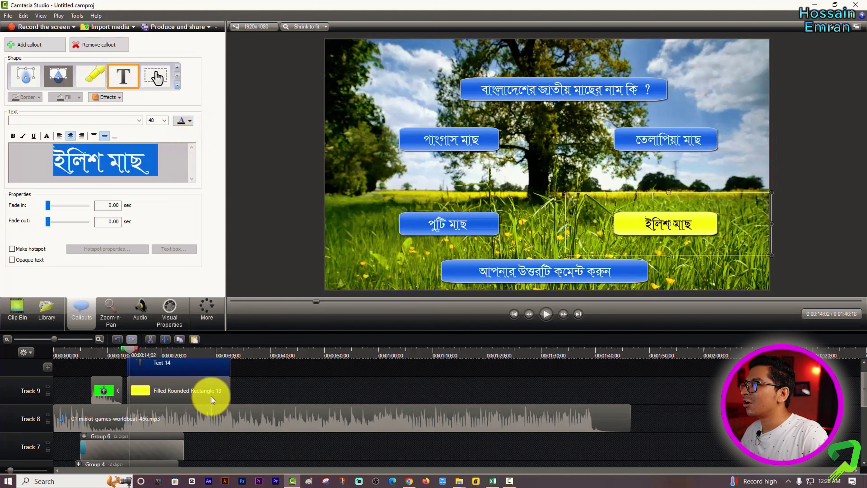
ctrl+click(149, 383)
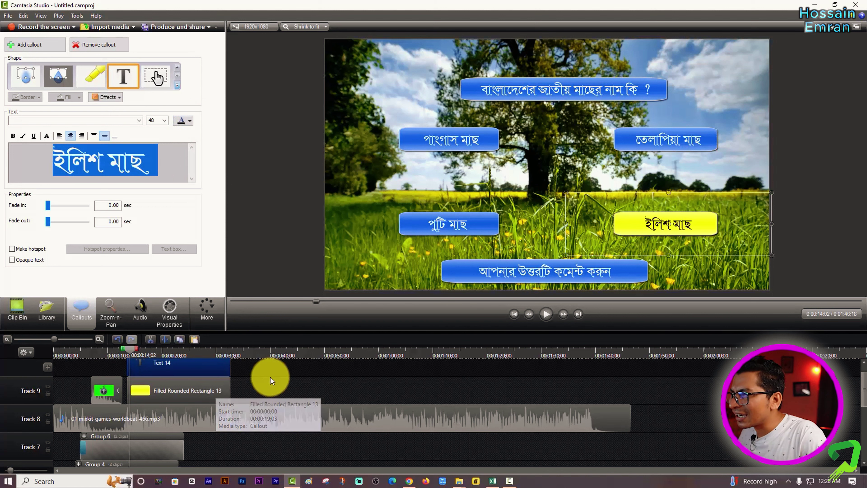
key(ctrl+g)
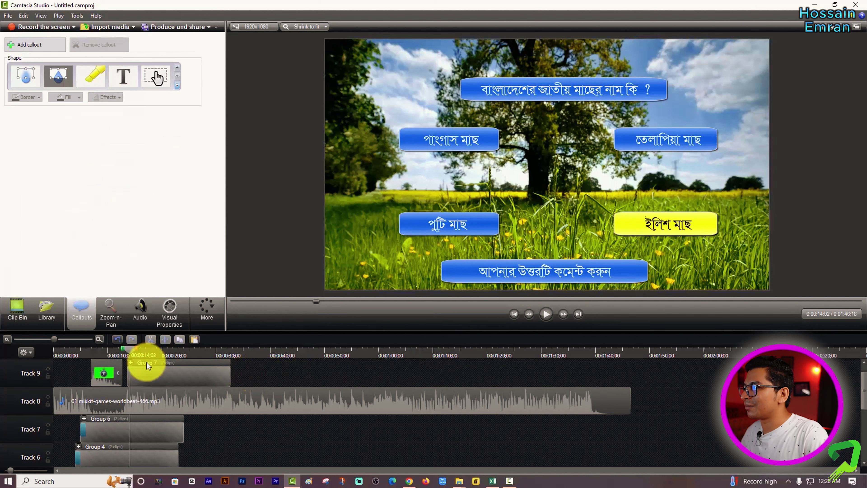
Step: Add a Gradient wipe transition to the start of the yellow answer group on Track 9
drag(128, 347, 47, 352)
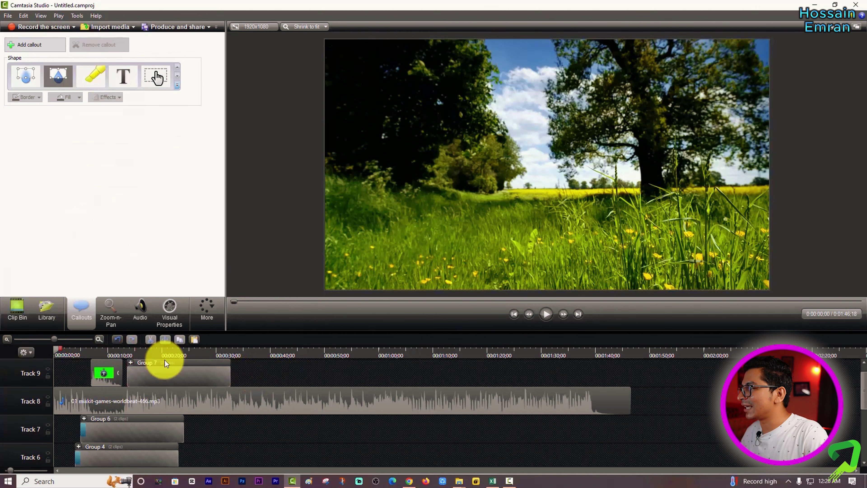
click(147, 374)
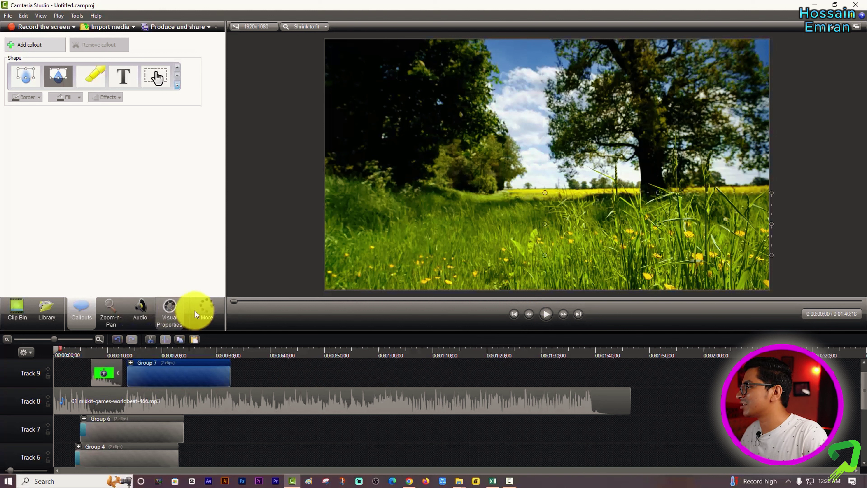
click(207, 309)
click(198, 326)
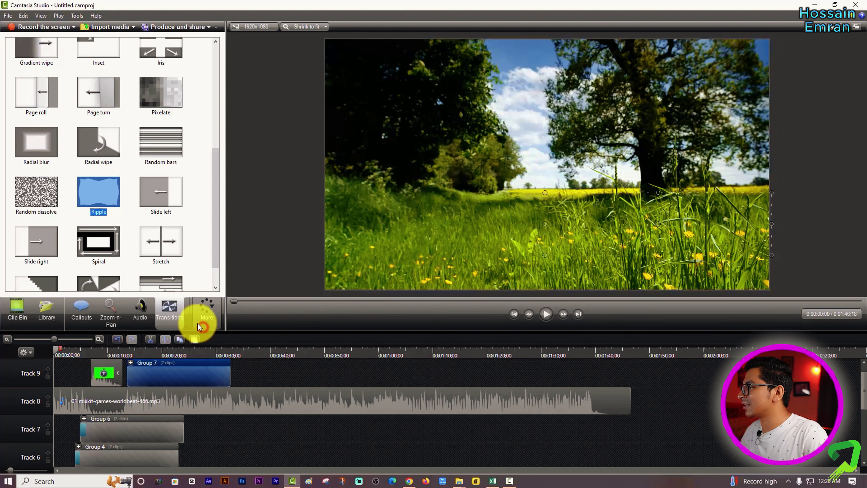
click(85, 190)
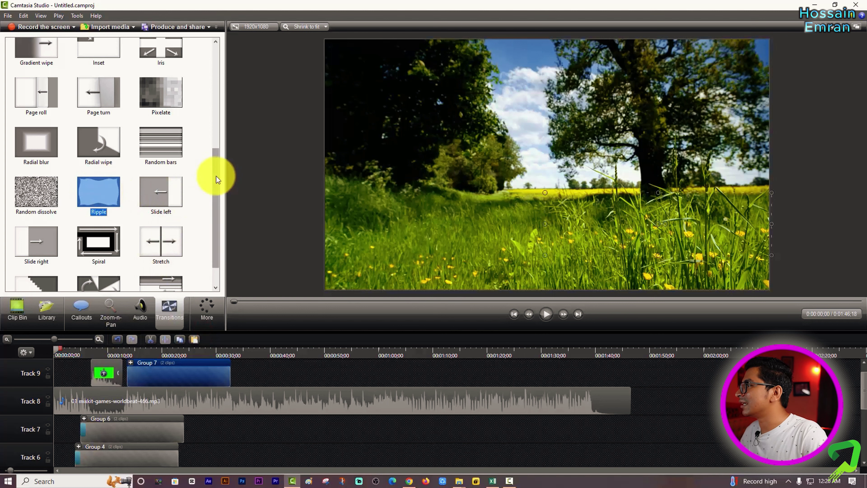
drag(214, 184, 214, 125)
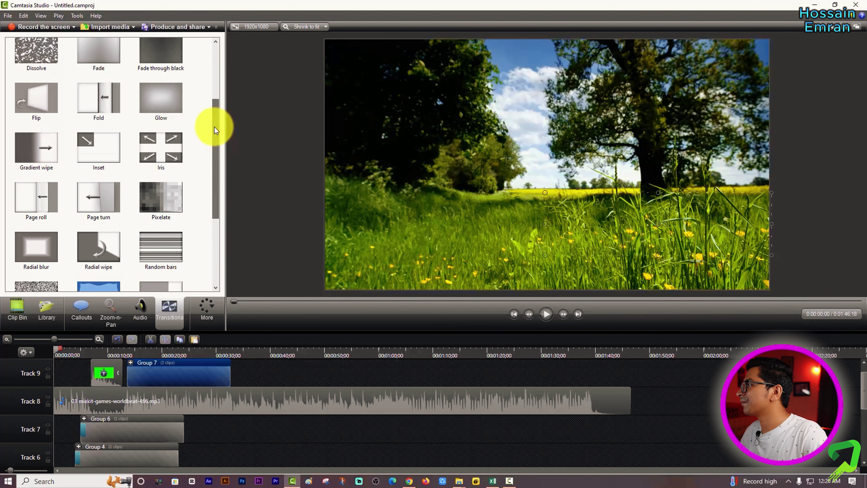
drag(22, 151, 145, 357)
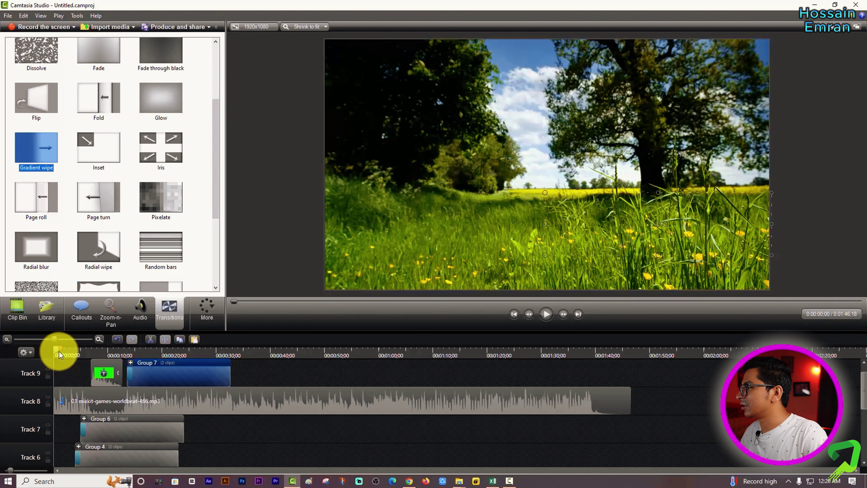
Step: Preview the video from the beginning through the answer reveal and place the playhead at 0:00:23;03, where the answer banners end
click(58, 350)
click(548, 317)
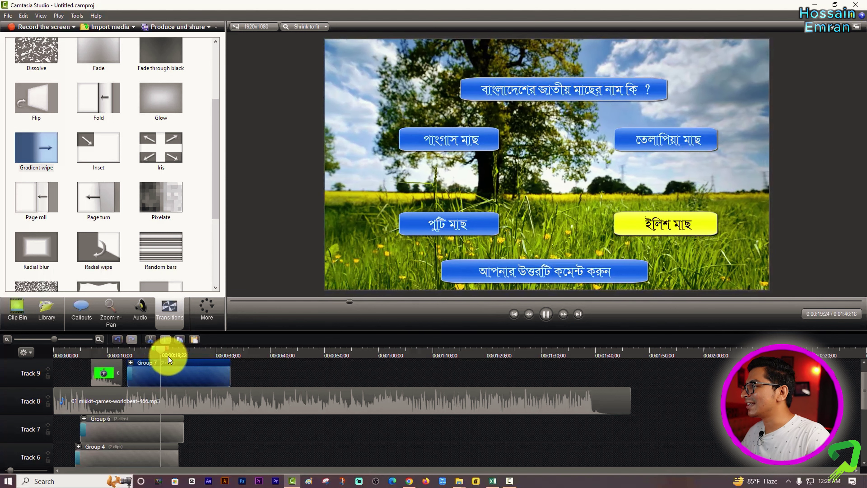
click(198, 375)
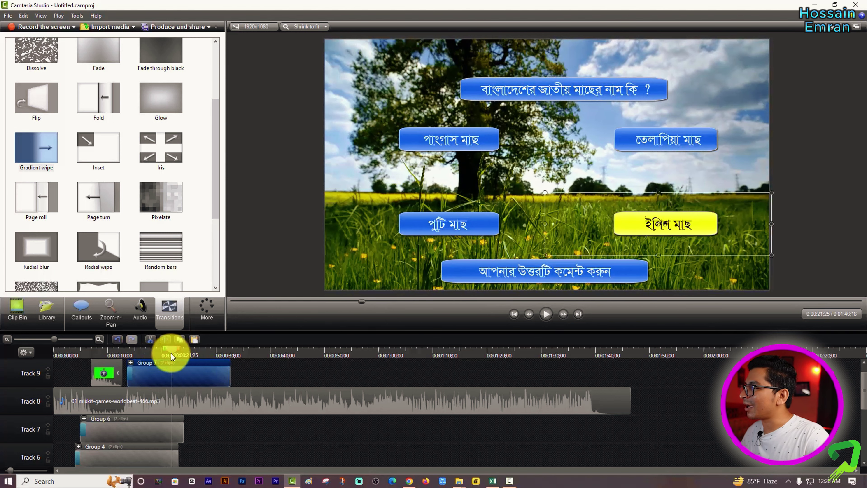
drag(171, 353, 178, 353)
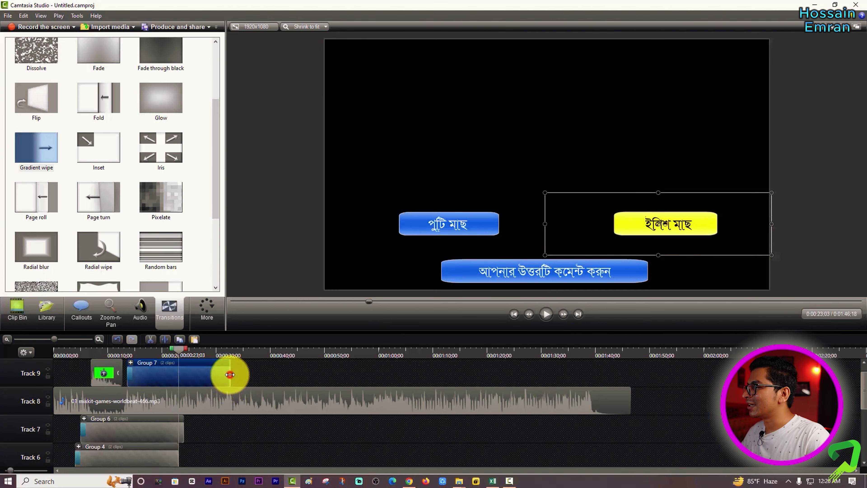
Step: Trim the end of Group 7 on Track 9 to the playhead at 0:00:23;03 and shorten the Track 8 music to about 35 seconds
drag(229, 373, 179, 370)
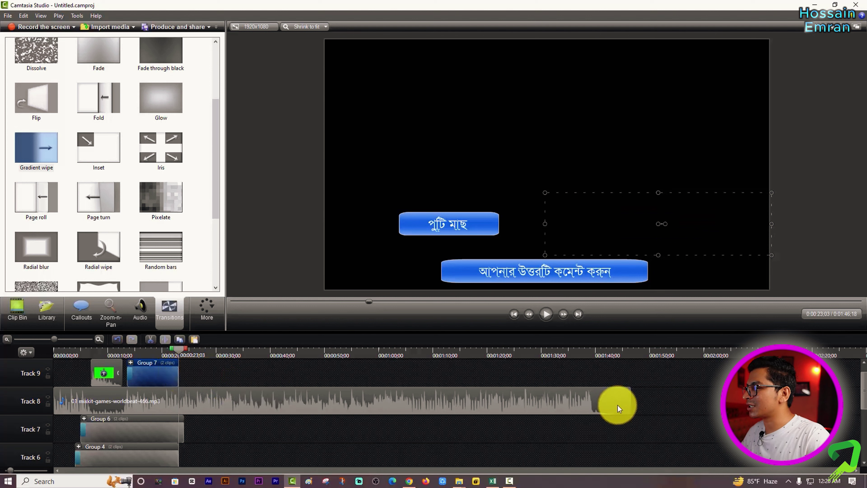
drag(630, 401, 208, 419)
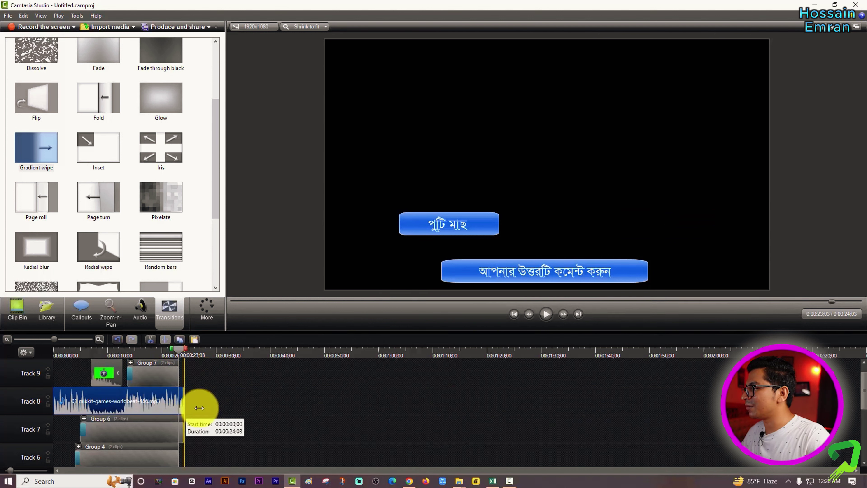
Step: Set the clip speed of the music on Track 8 to 99% of the original
right_click(202, 401)
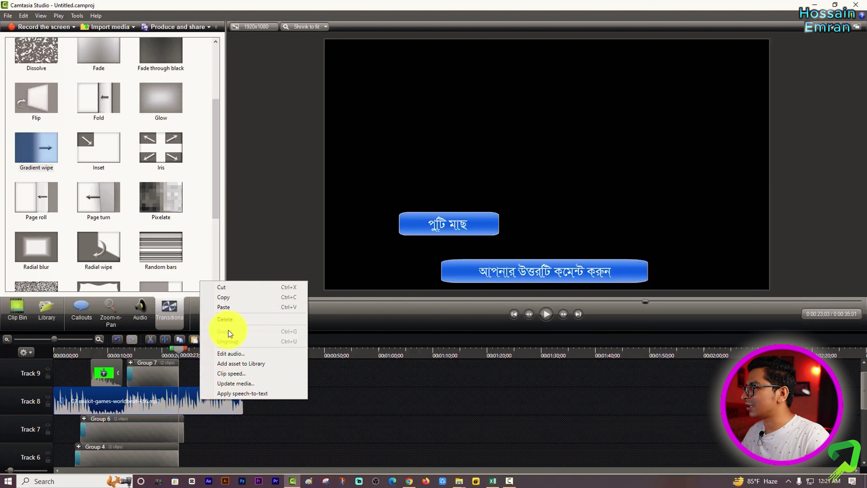
click(235, 374)
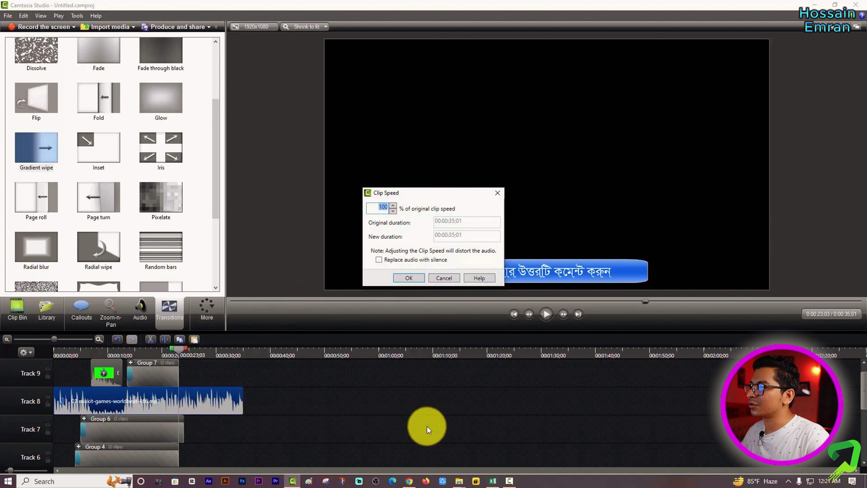
text(99)
key(Return)
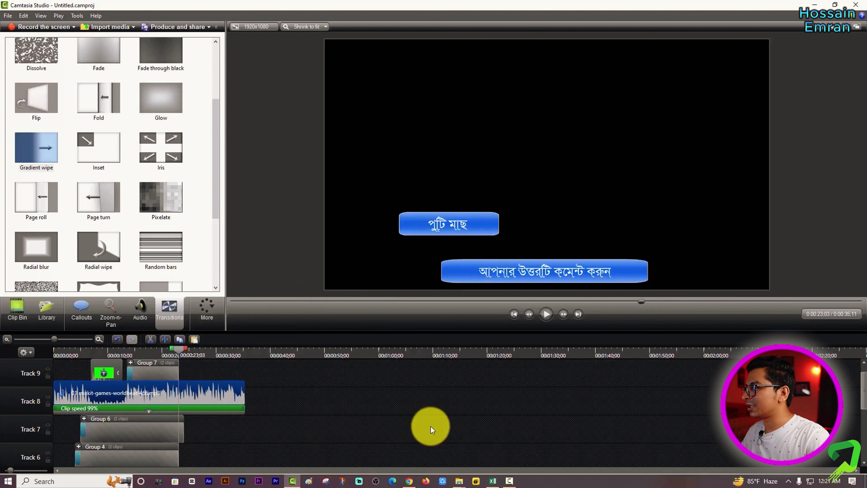
Step: Trim the end of the Track 8 music to the end of the answer banners, at about 0:00:23;05
click(430, 426)
drag(243, 403, 178, 399)
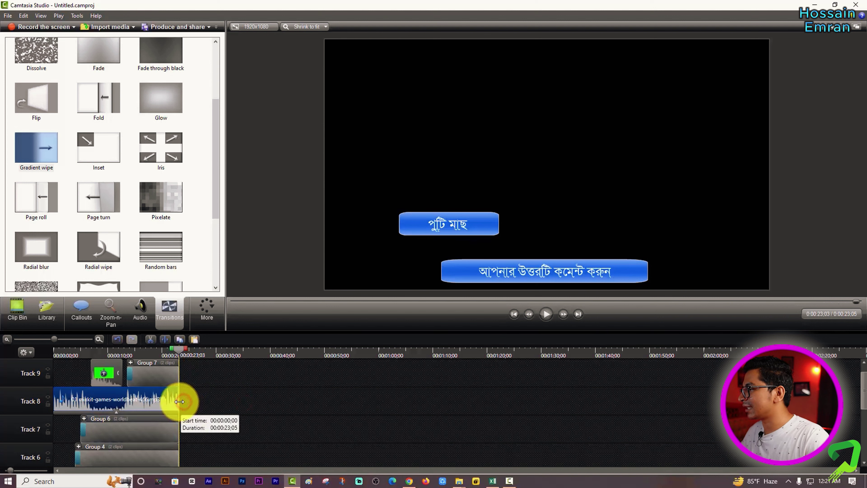
click(176, 376)
Step: Add a fade-out and a fade-in to the music clip on Track 8 and deselect it
click(176, 398)
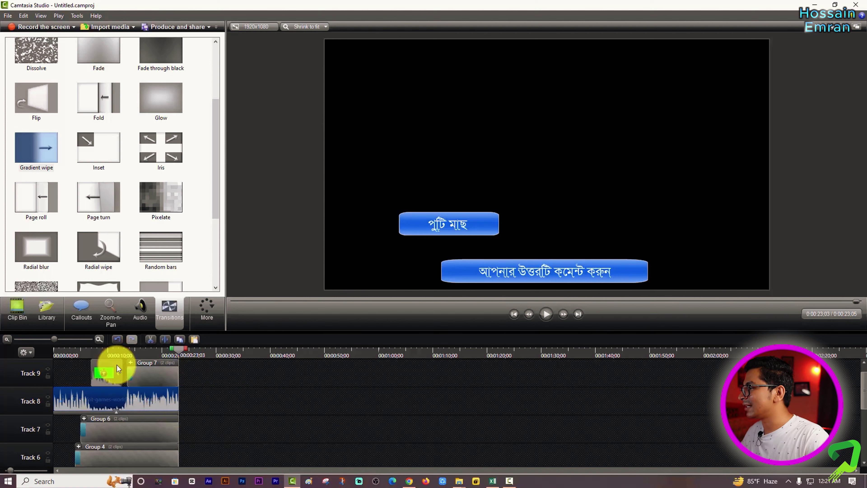
click(138, 307)
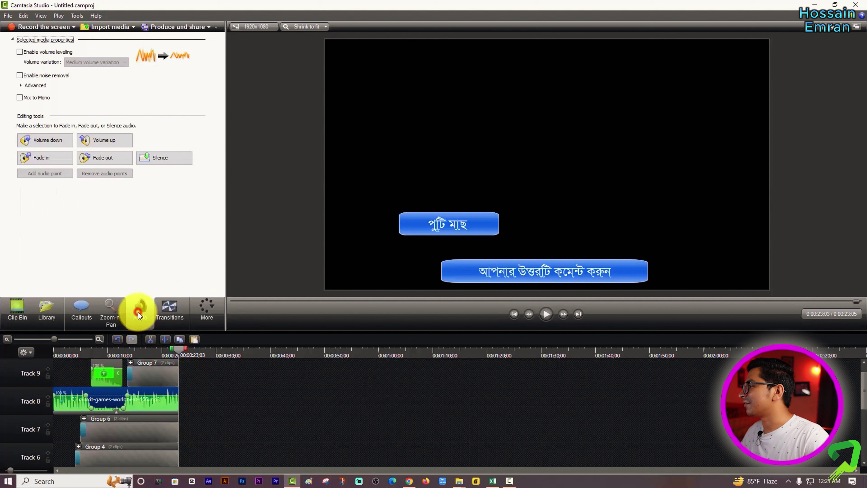
click(93, 156)
click(50, 154)
click(235, 393)
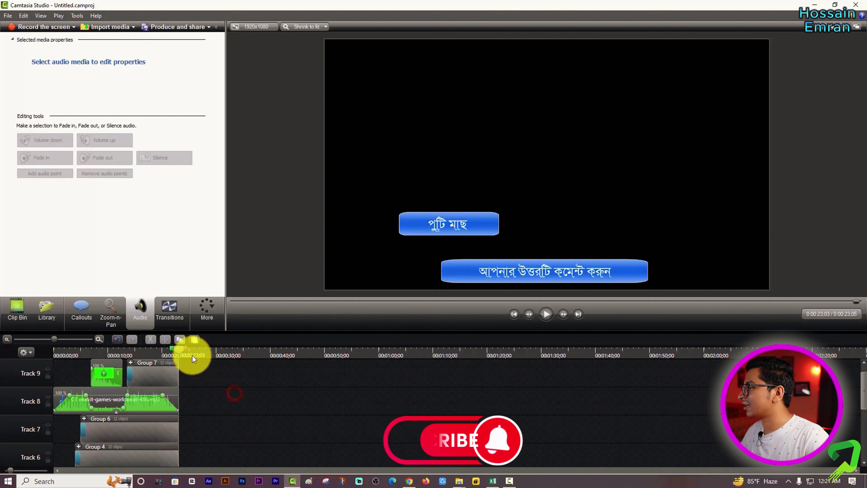